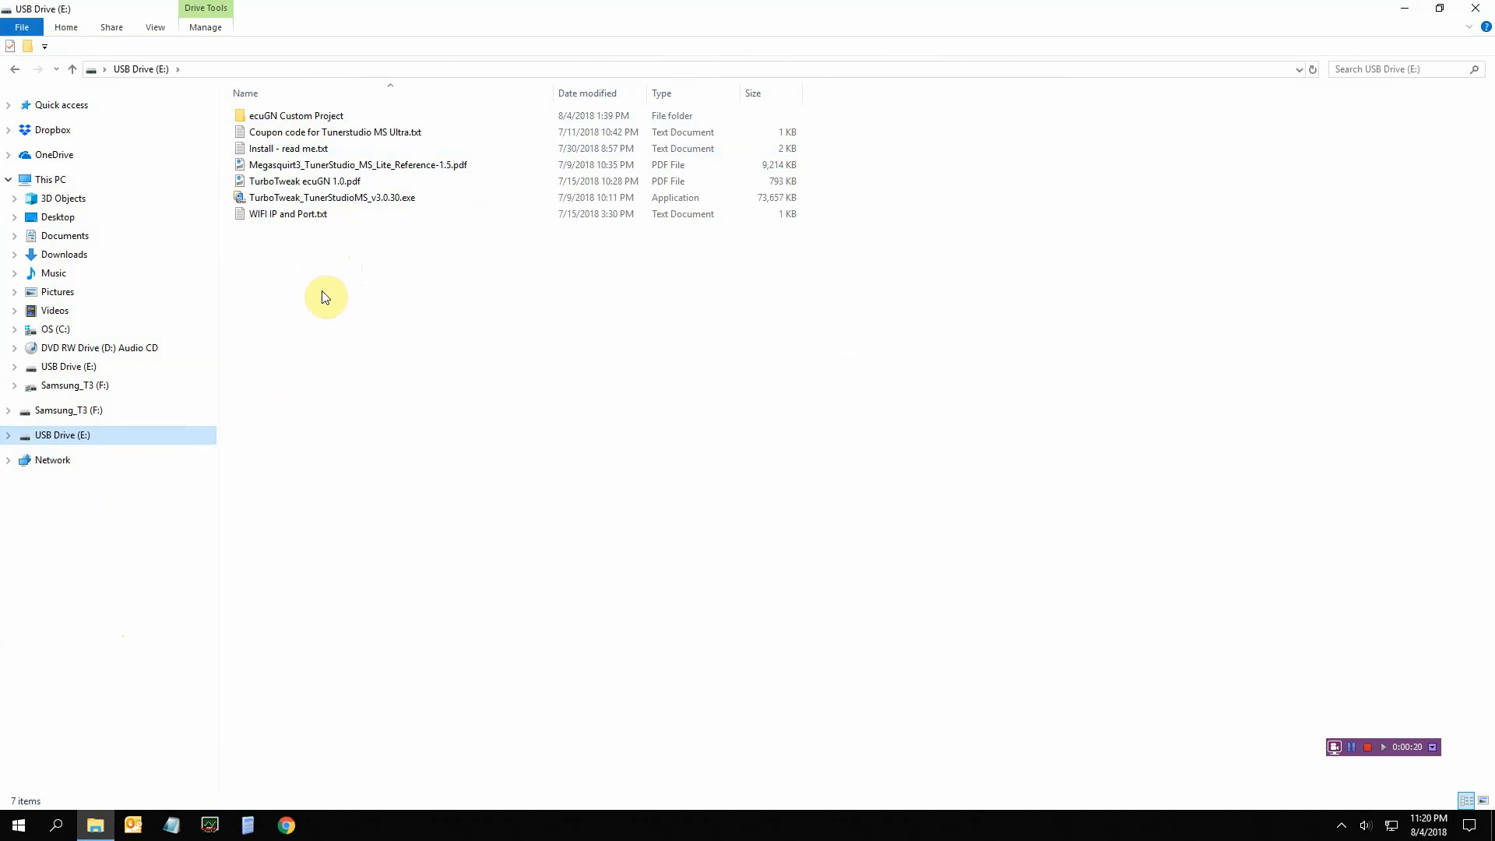
Copy all seven items on USB Drive (E:)
drag(350, 255, 278, 117)
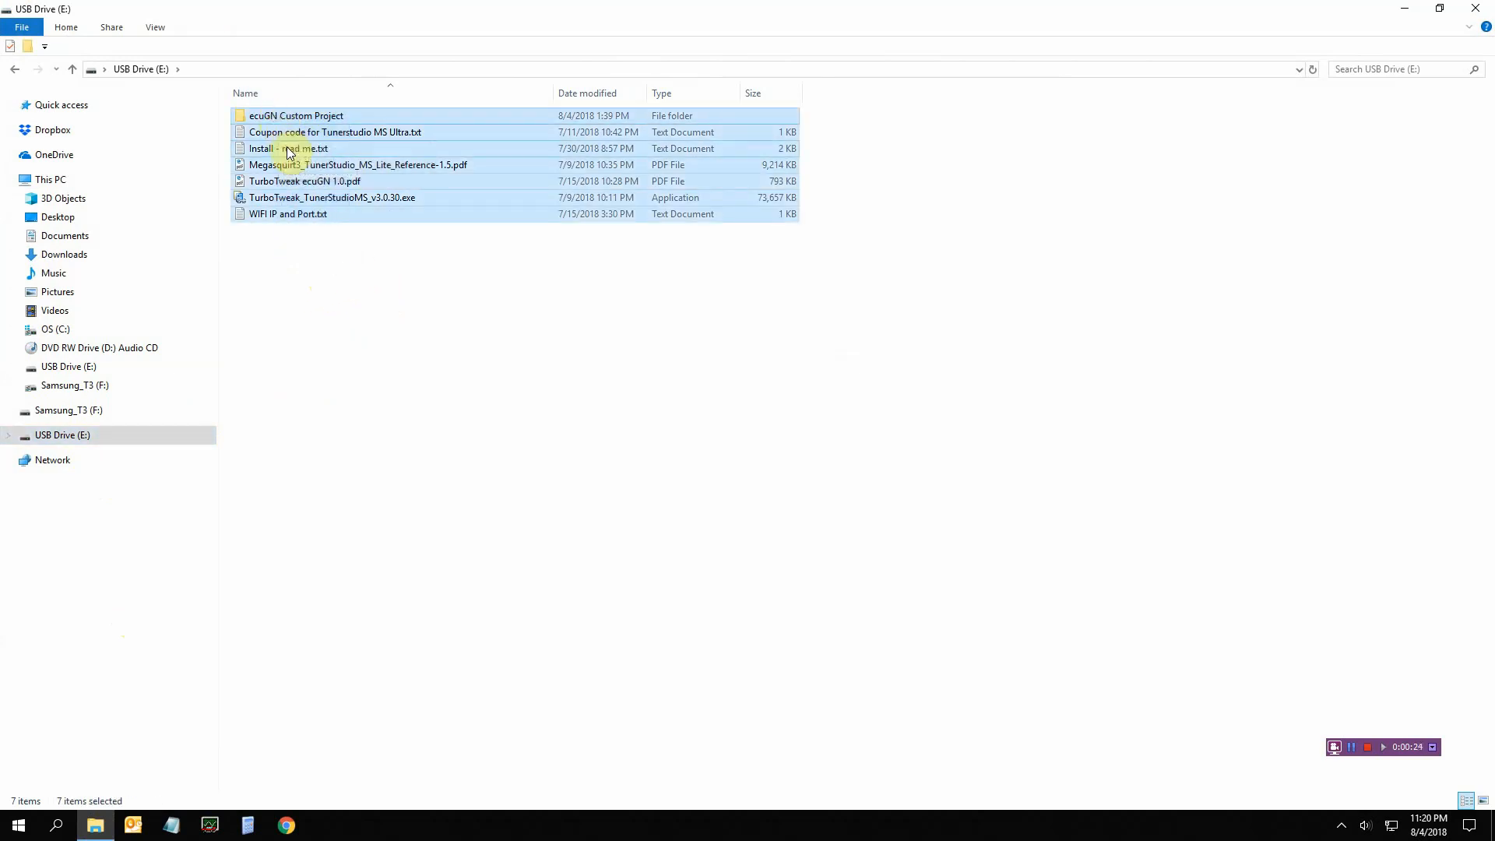
right_click(291, 150)
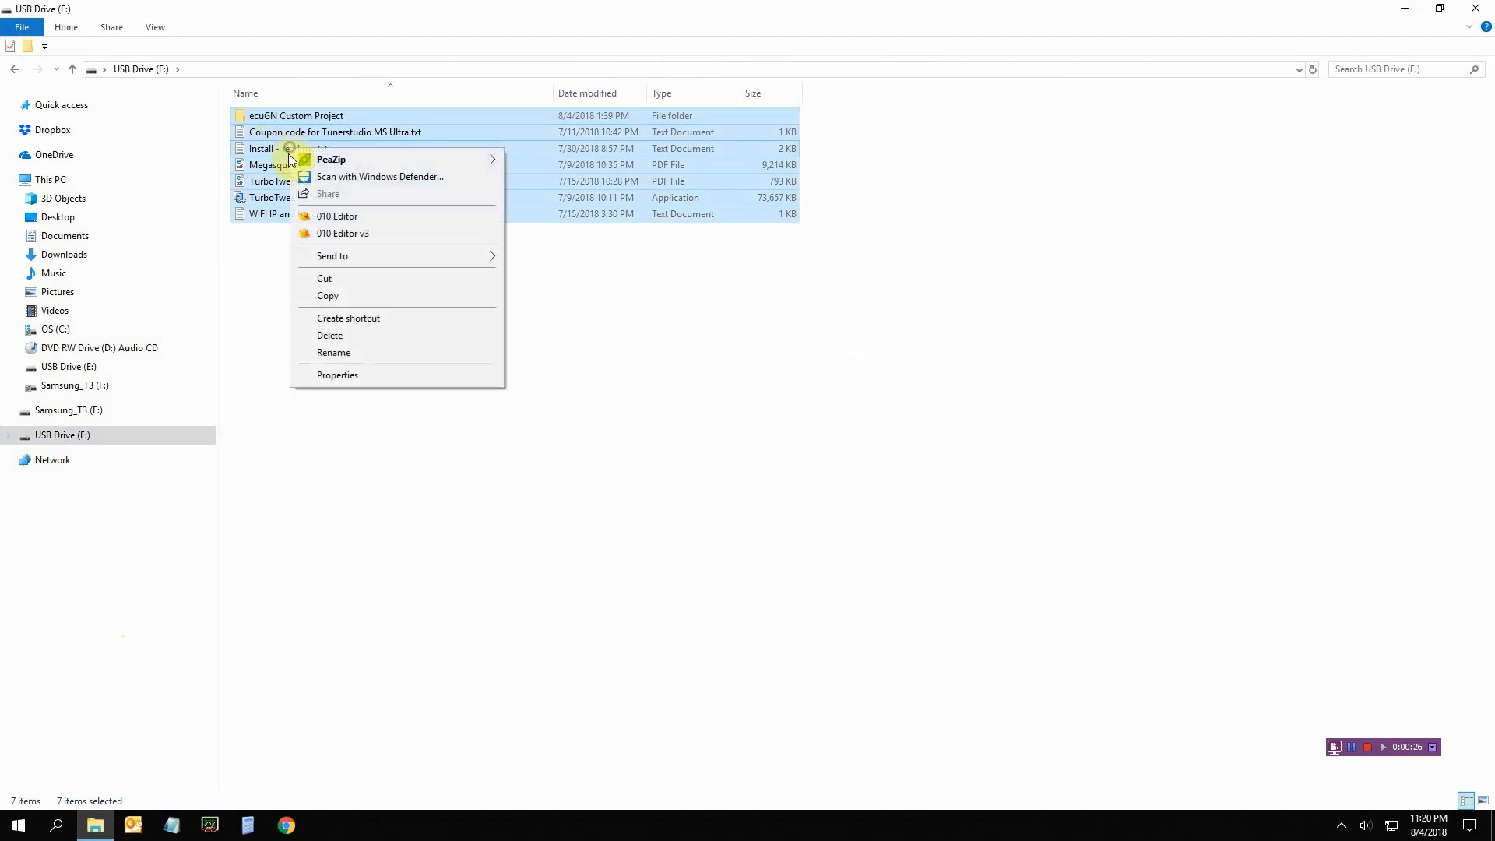
click(318, 297)
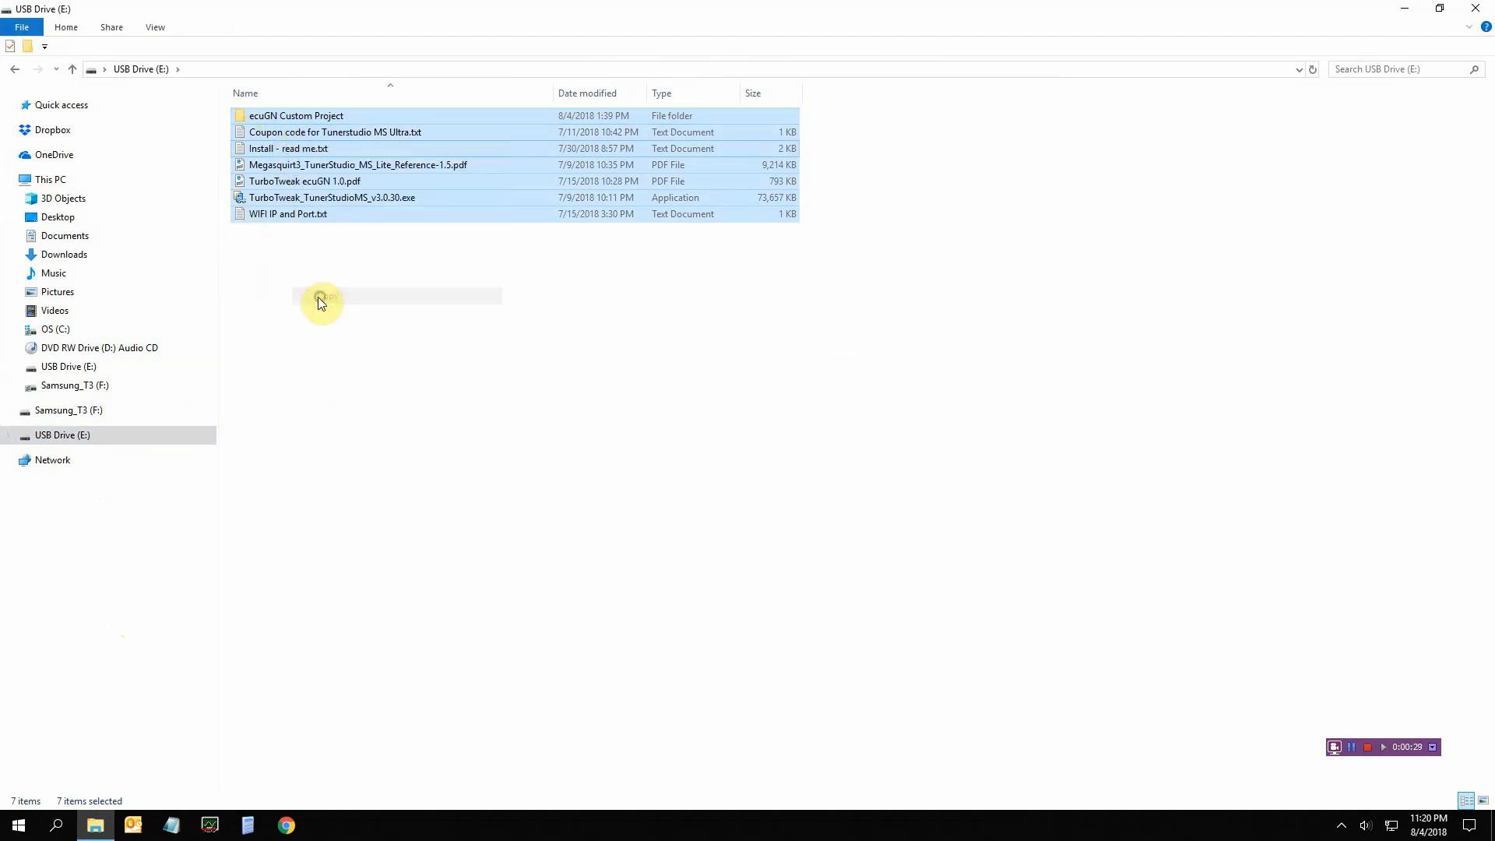
Create a new folder named 'ecuGN files' in Documents
click(115, 235)
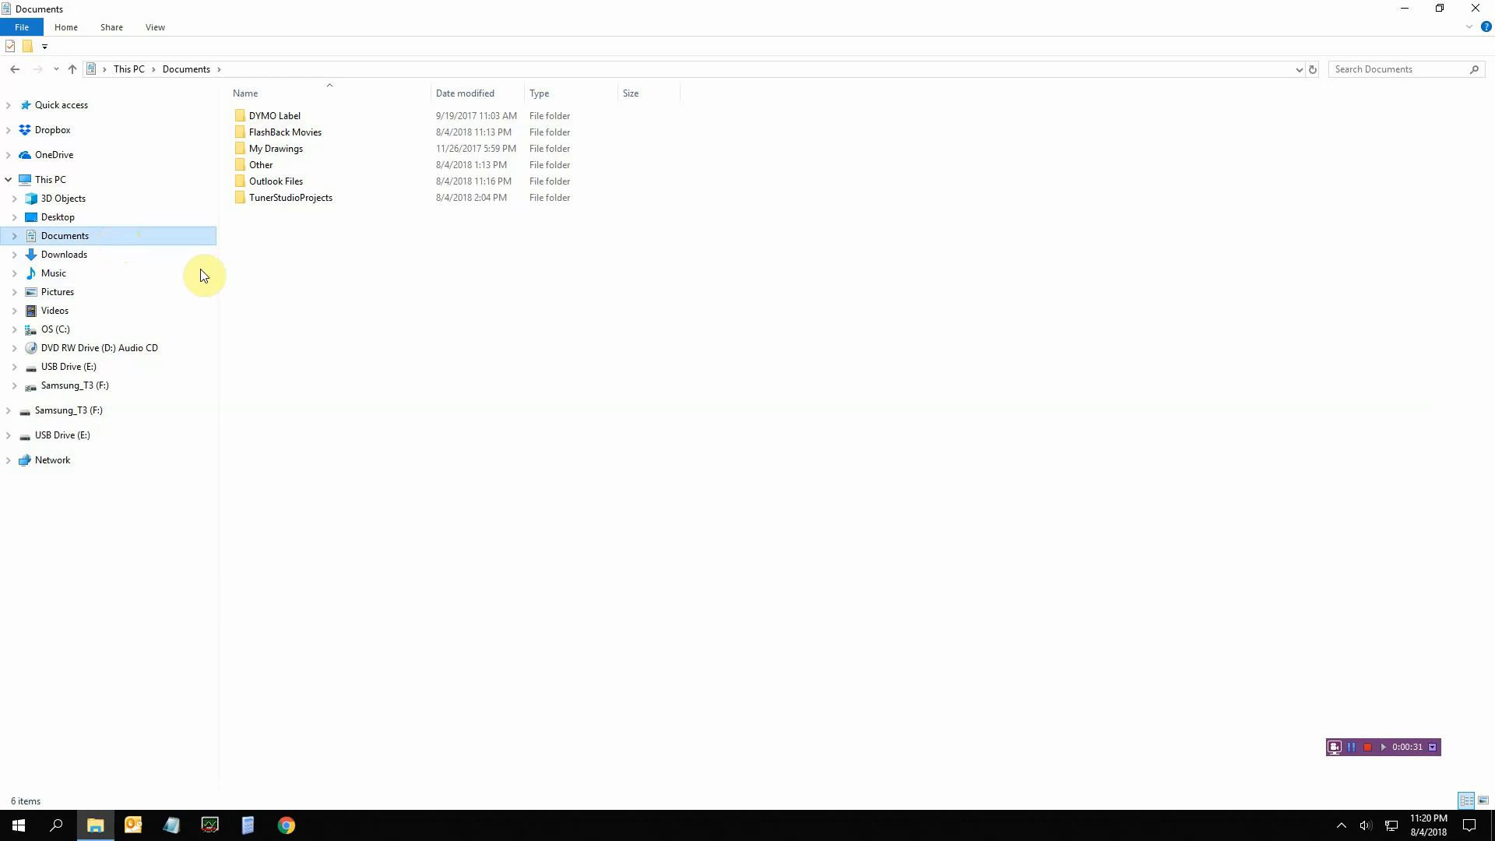
right_click(351, 309)
mouse_move(517, 500)
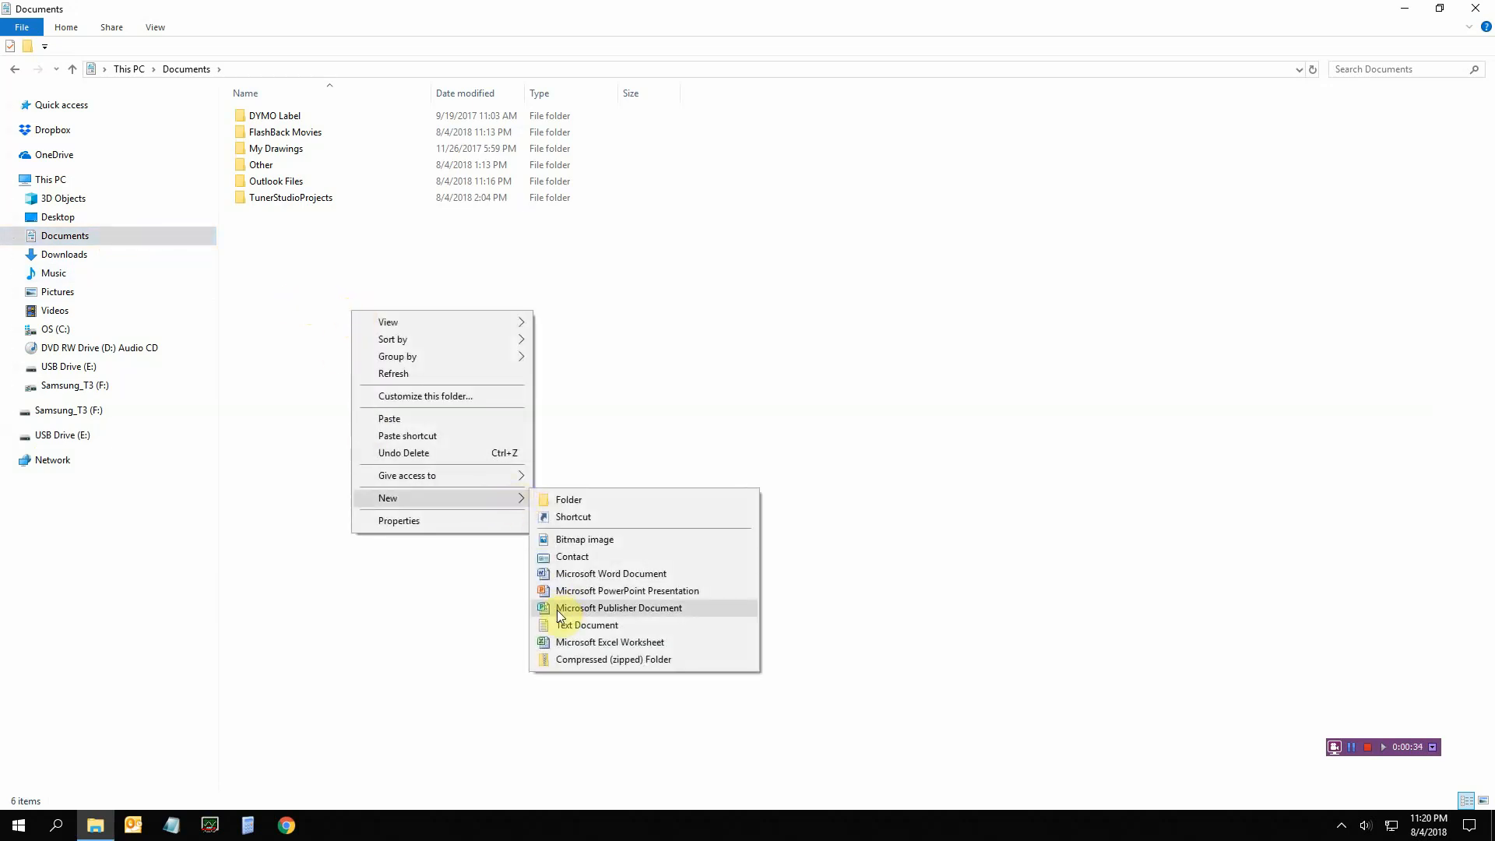
click(569, 499)
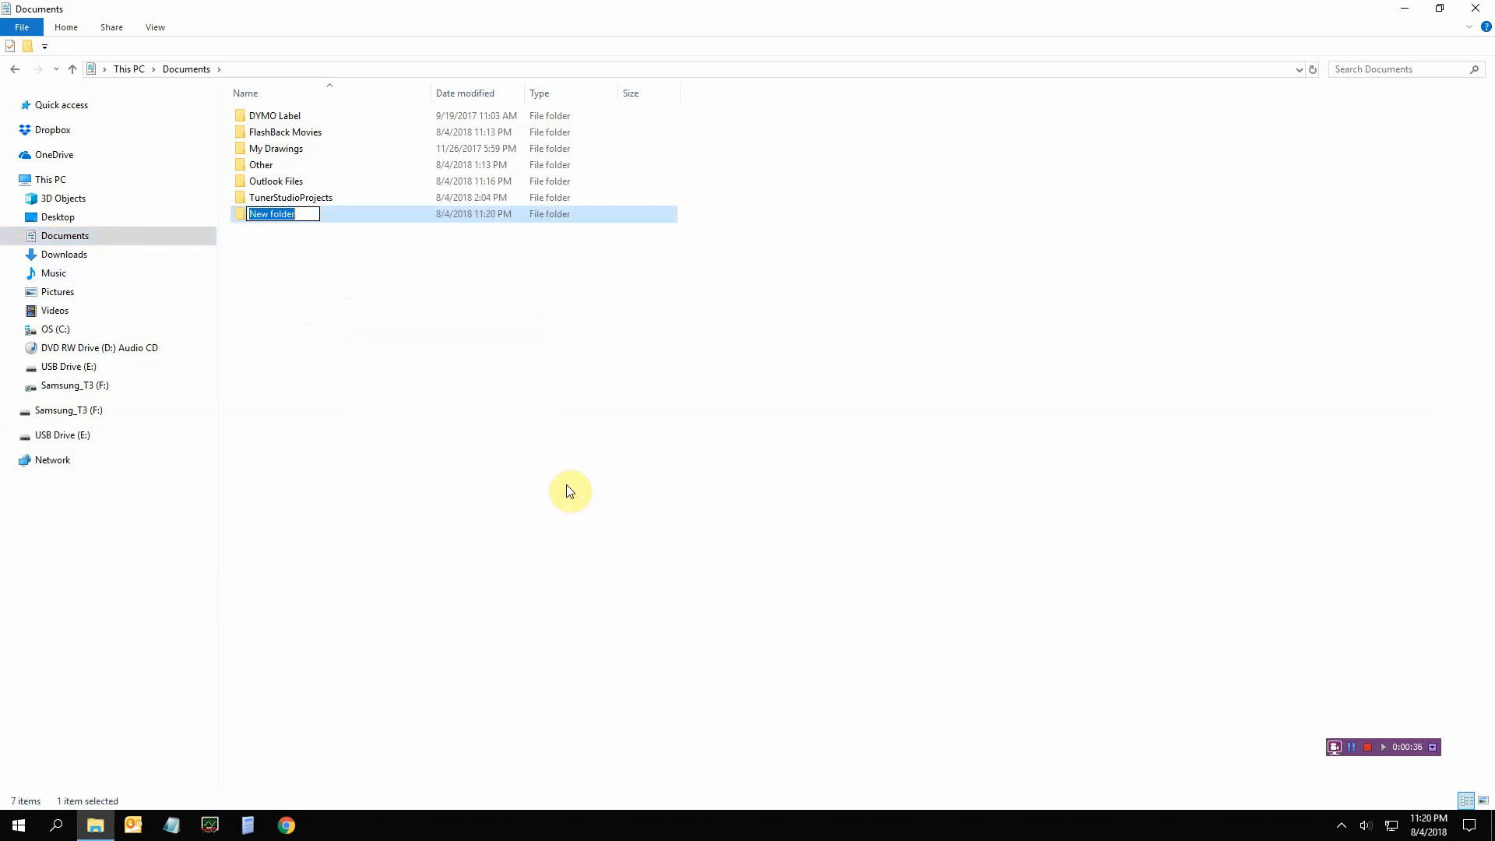
text(ecuGN files)
key(Return)
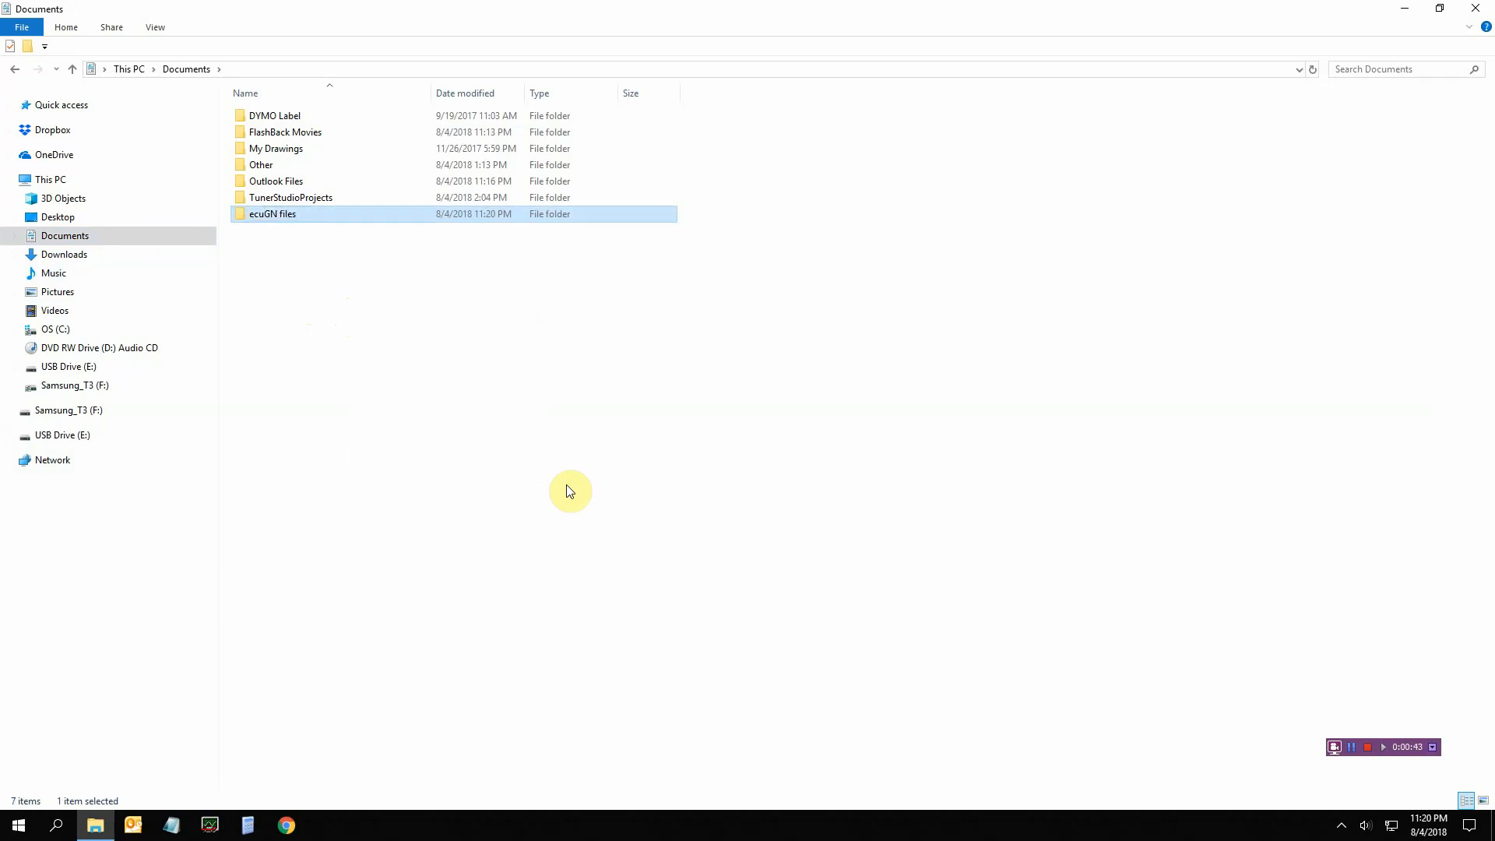
Paste the seven copied items into ecuGN files and close File Explorer
double_click(294, 215)
right_click(363, 226)
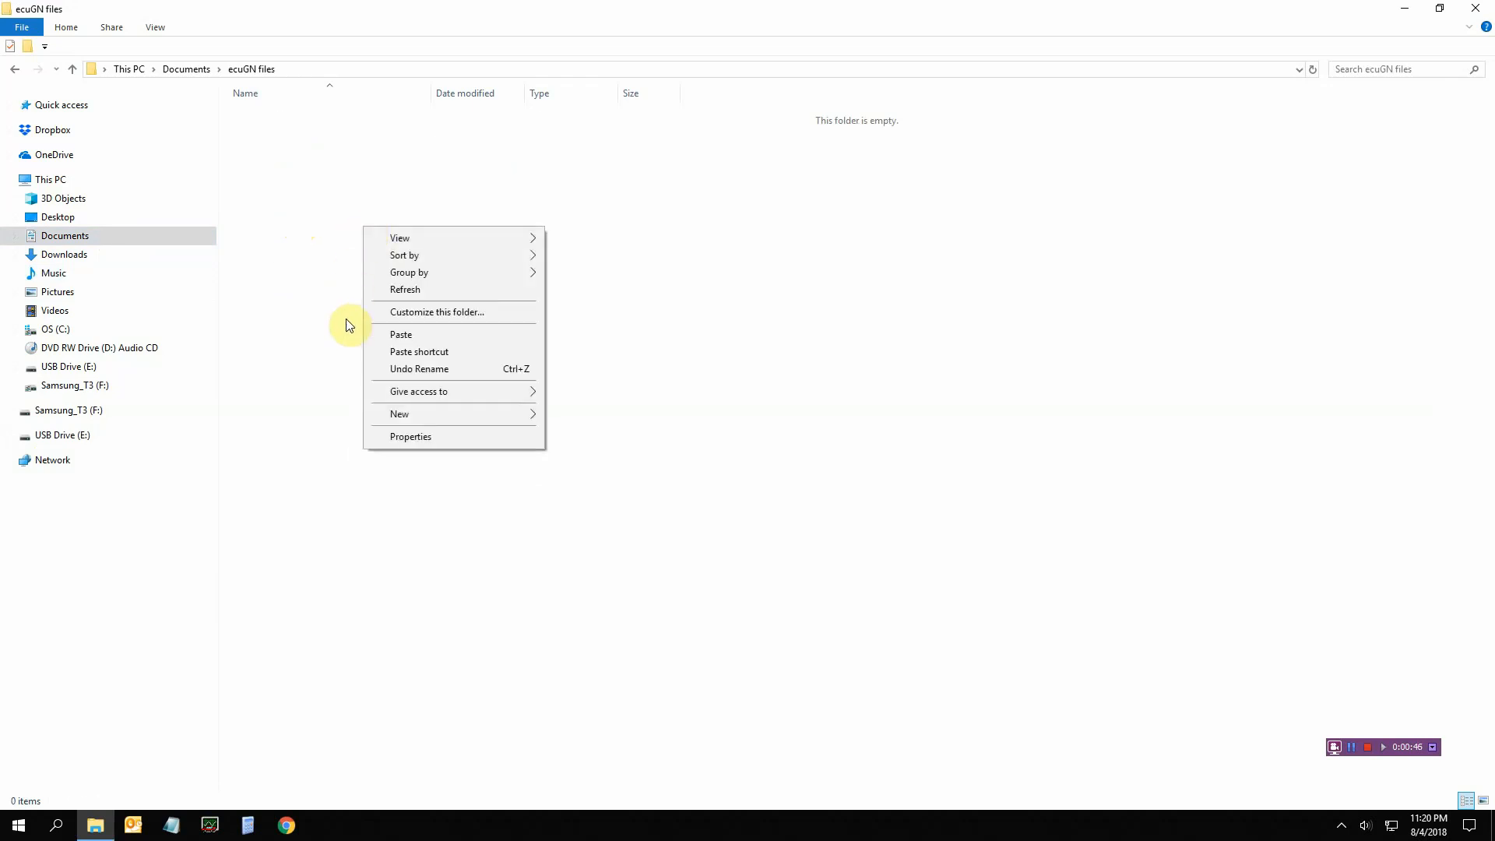
click(393, 335)
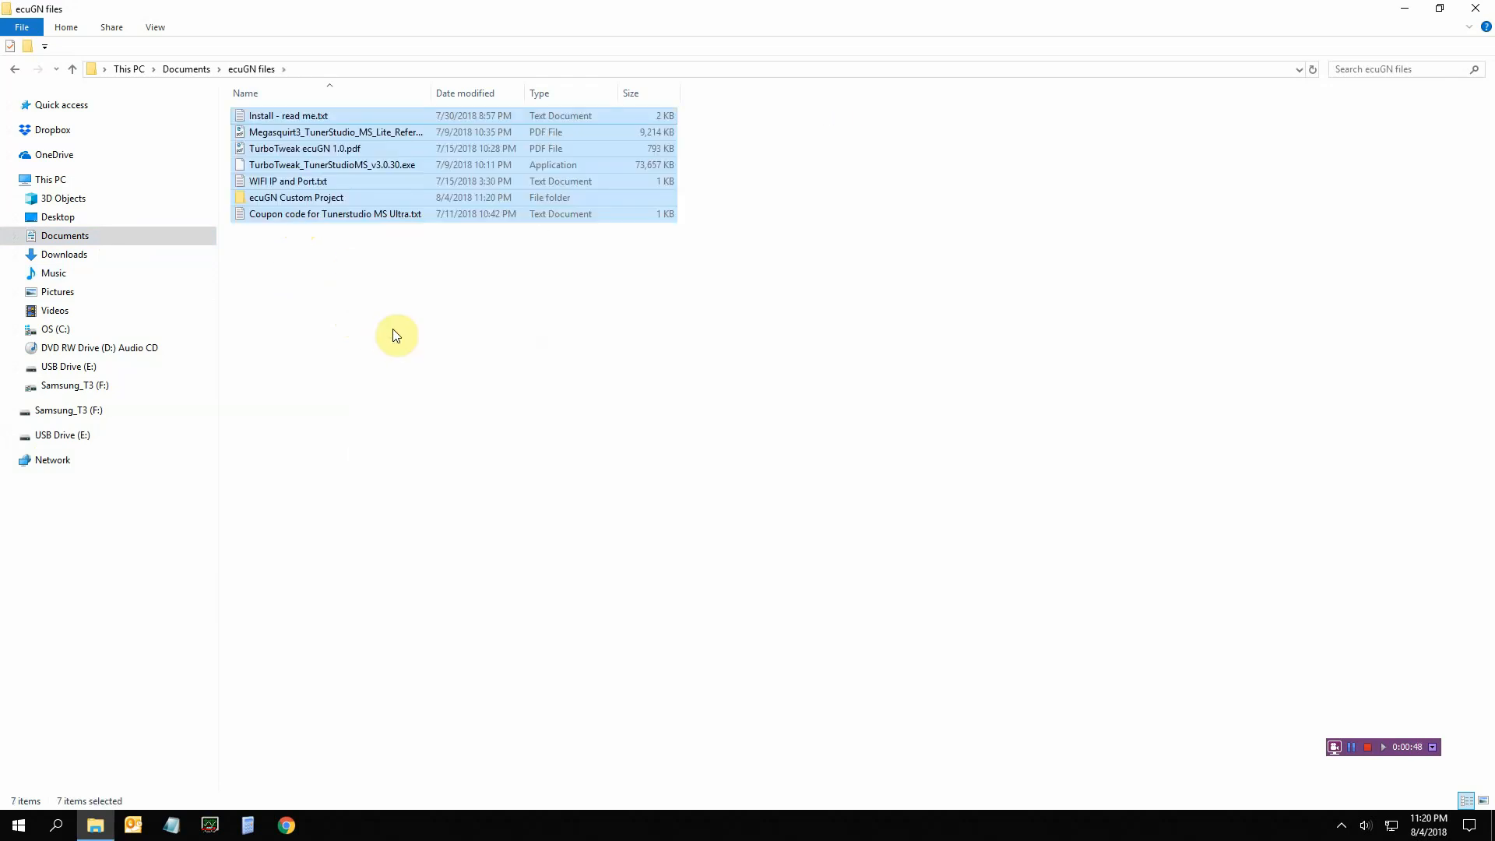
click(393, 334)
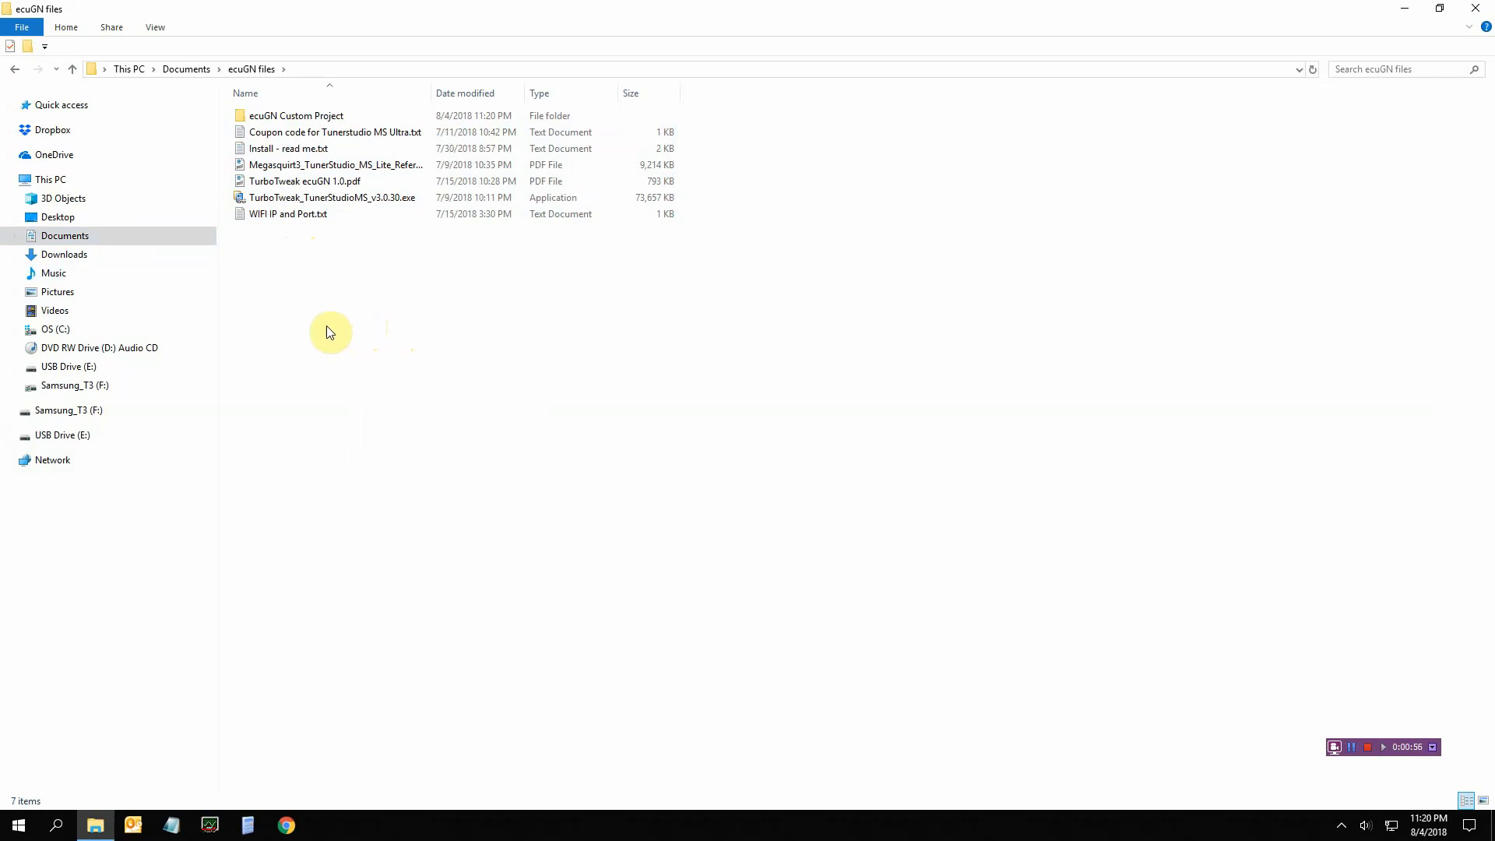
click(1475, 8)
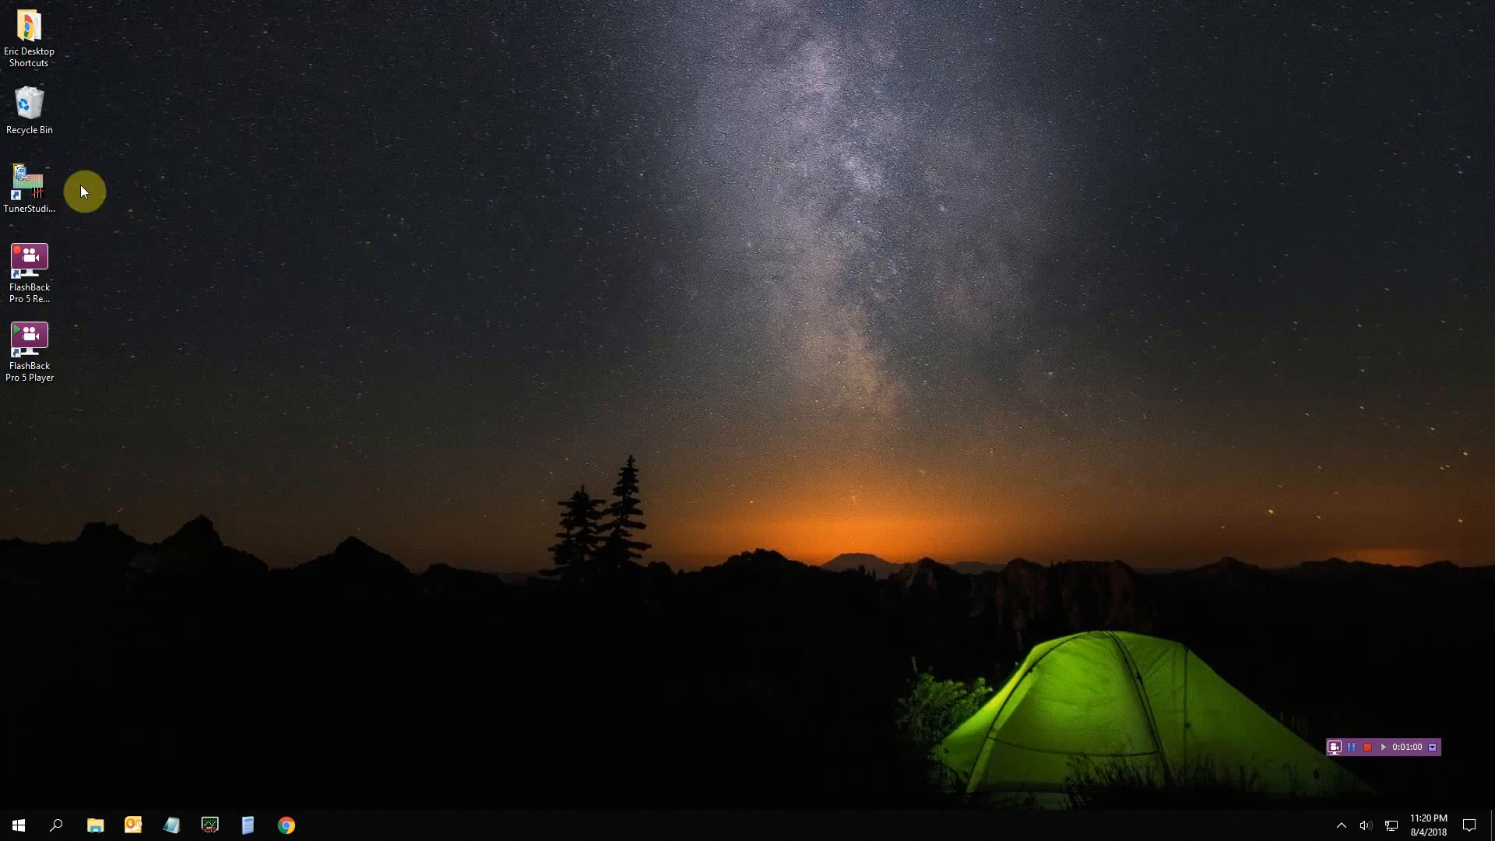
Enable Load Last Project on startup in TunerStudio's Options, then restart the program
double_click(40, 192)
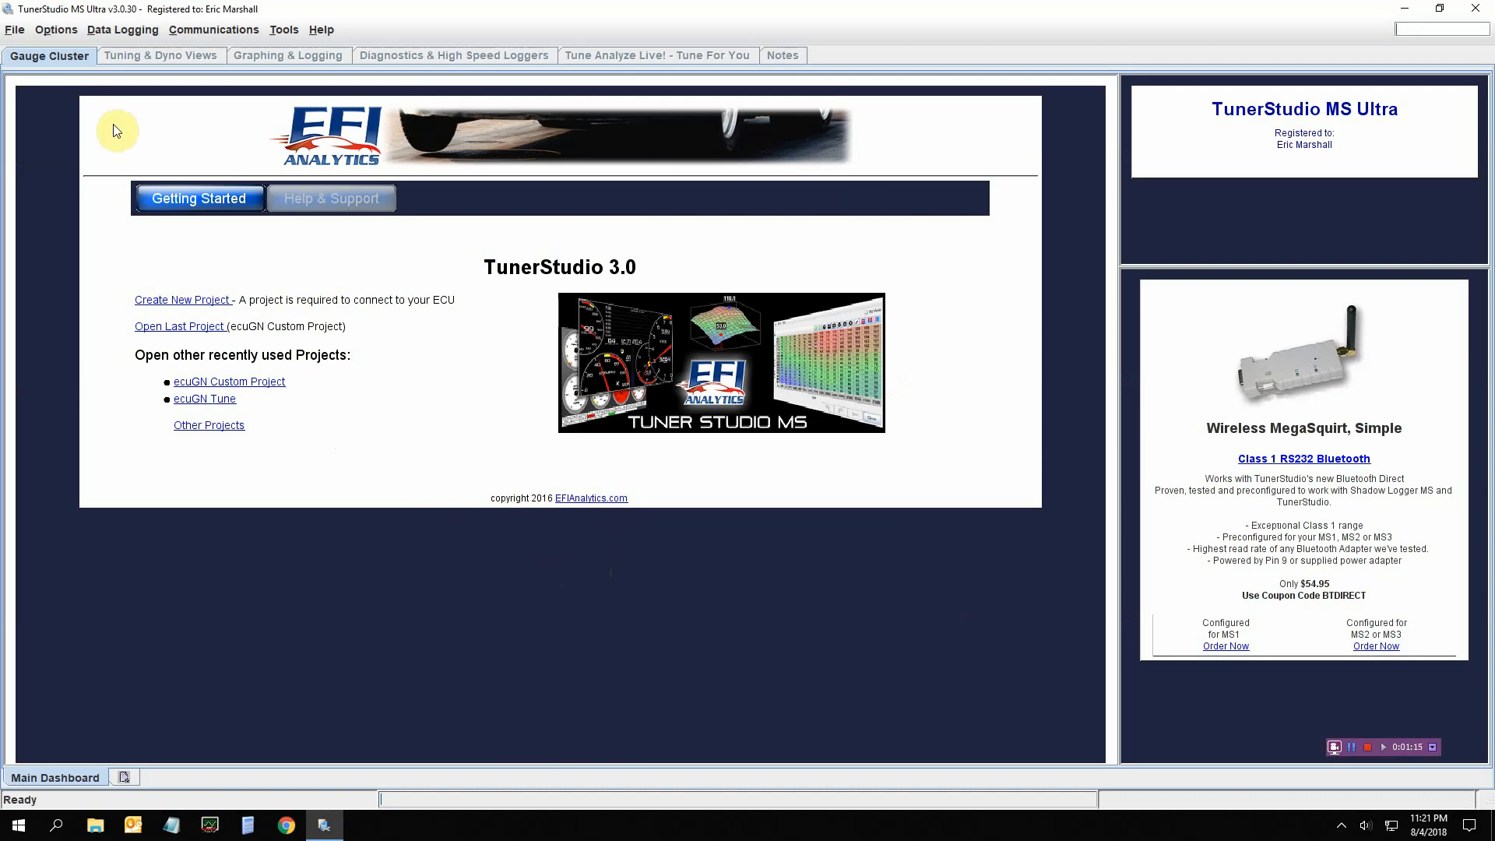
click(15, 32)
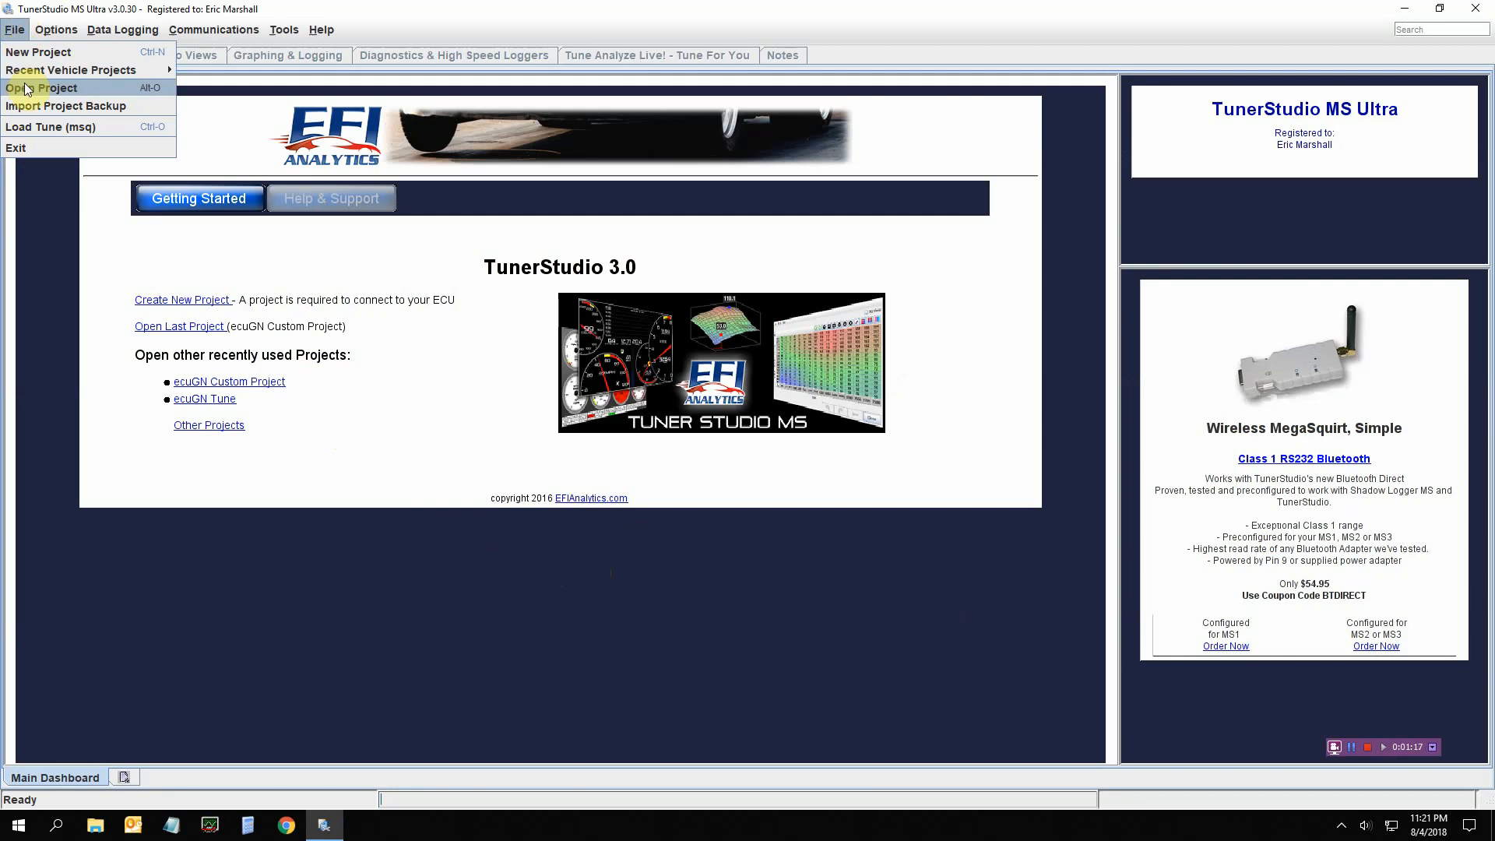
mouse_move(43, 33)
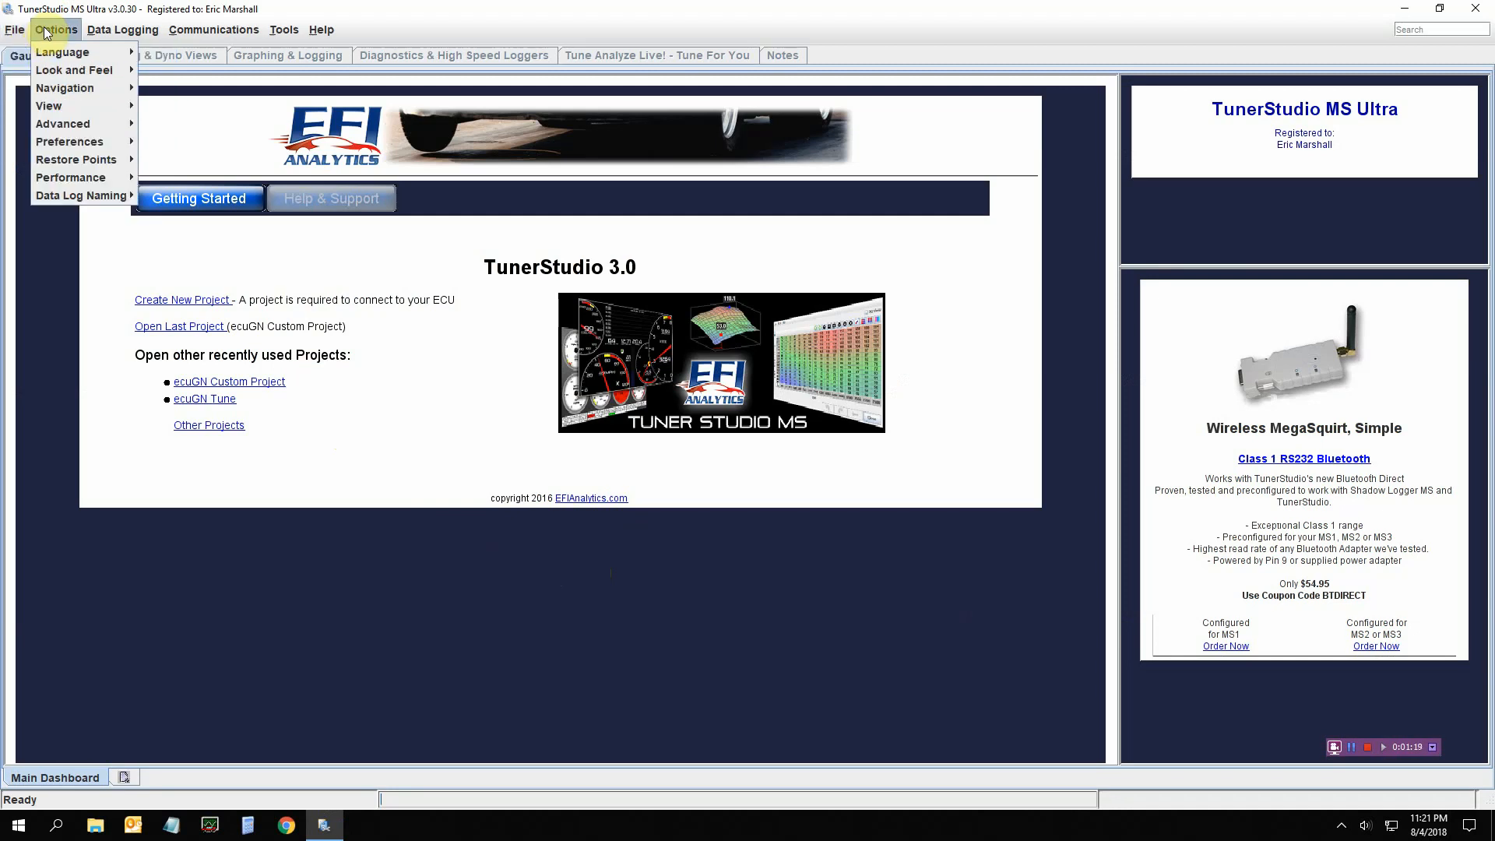
mouse_move(90, 147)
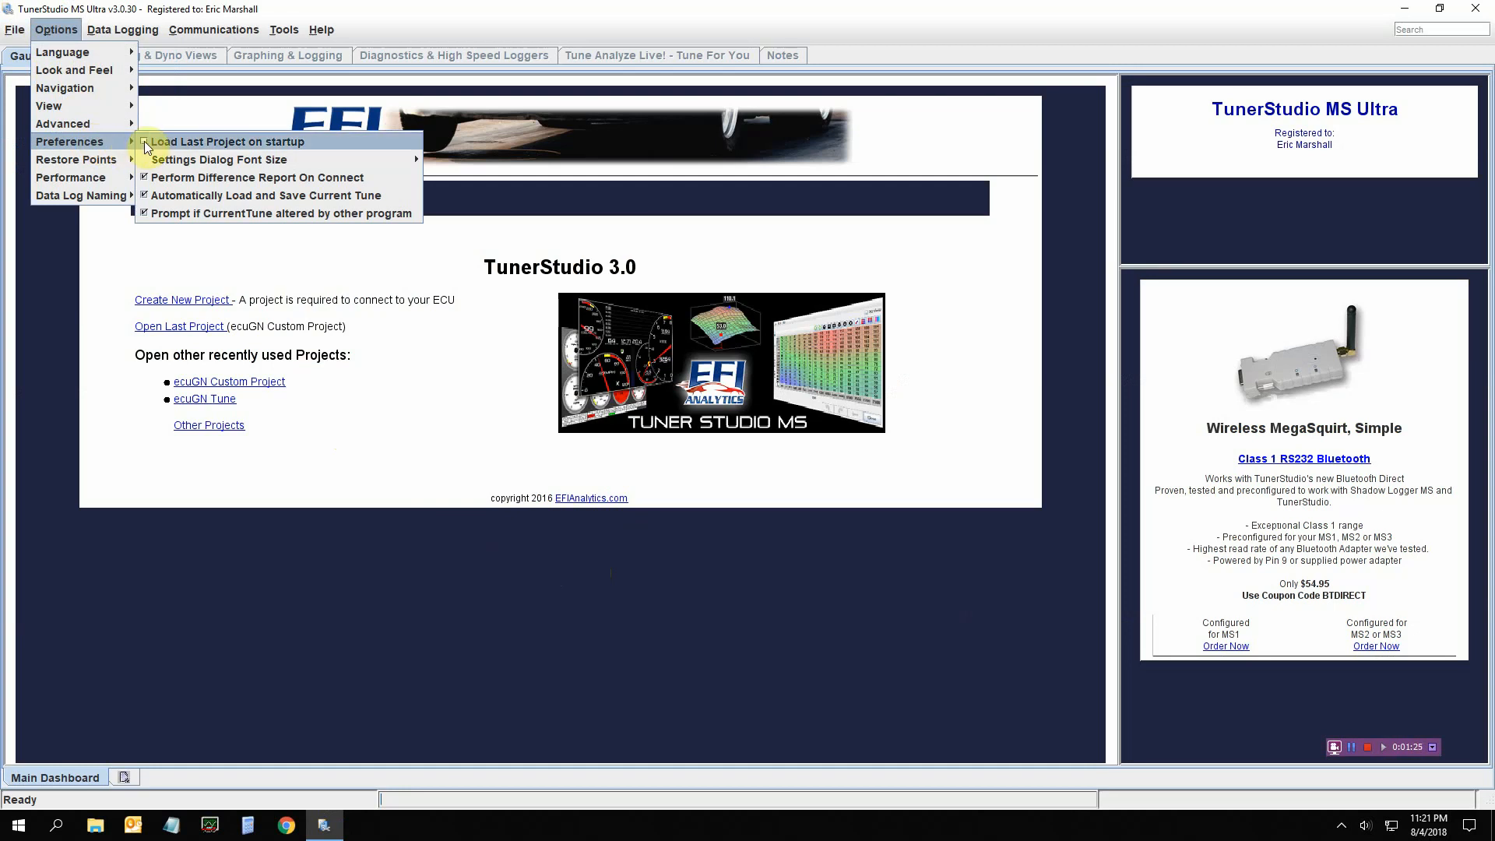
click(145, 143)
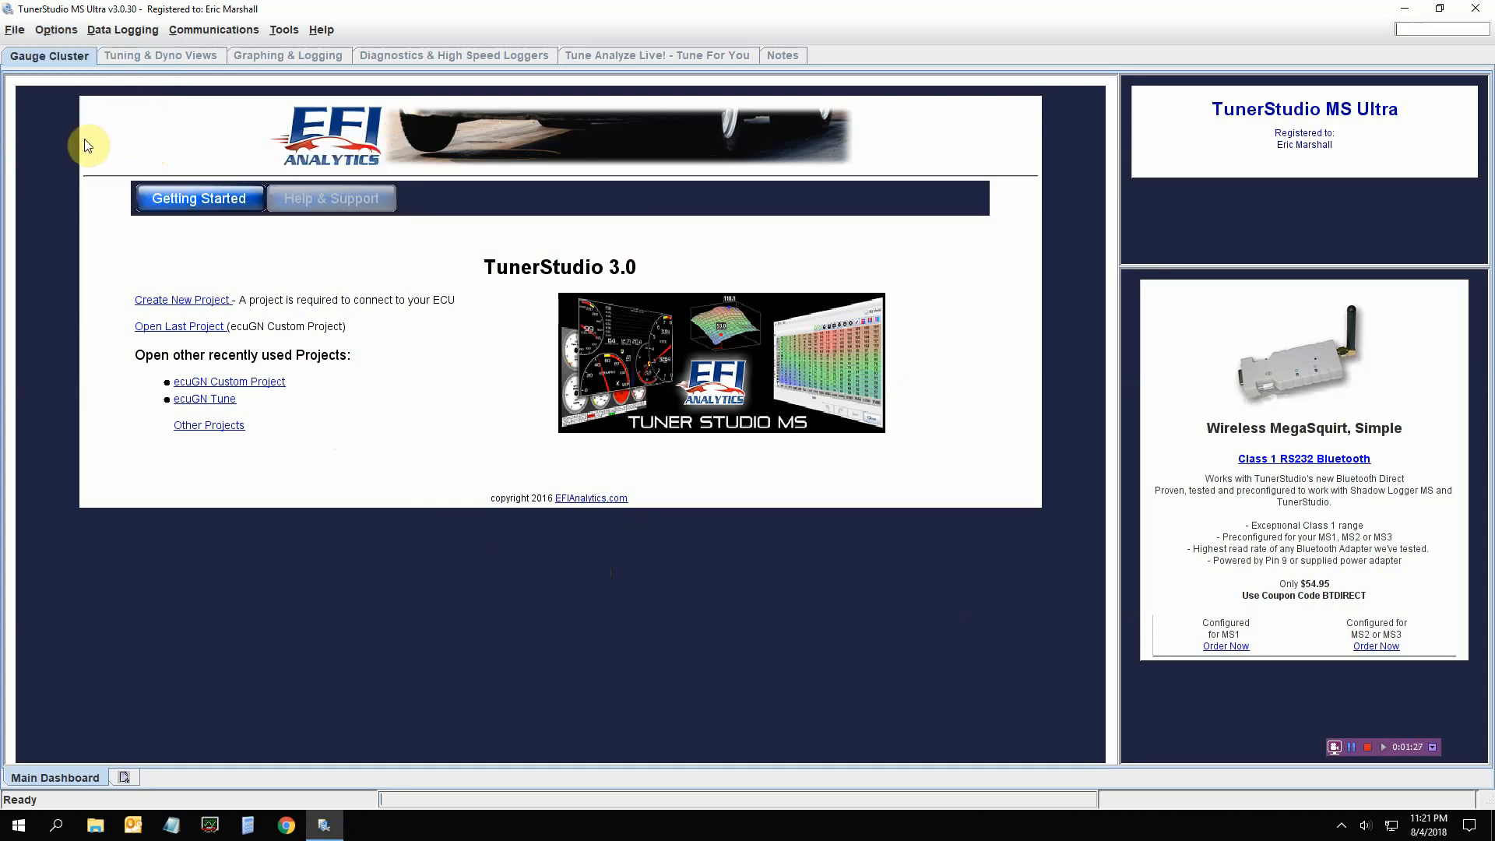
click(1476, 11)
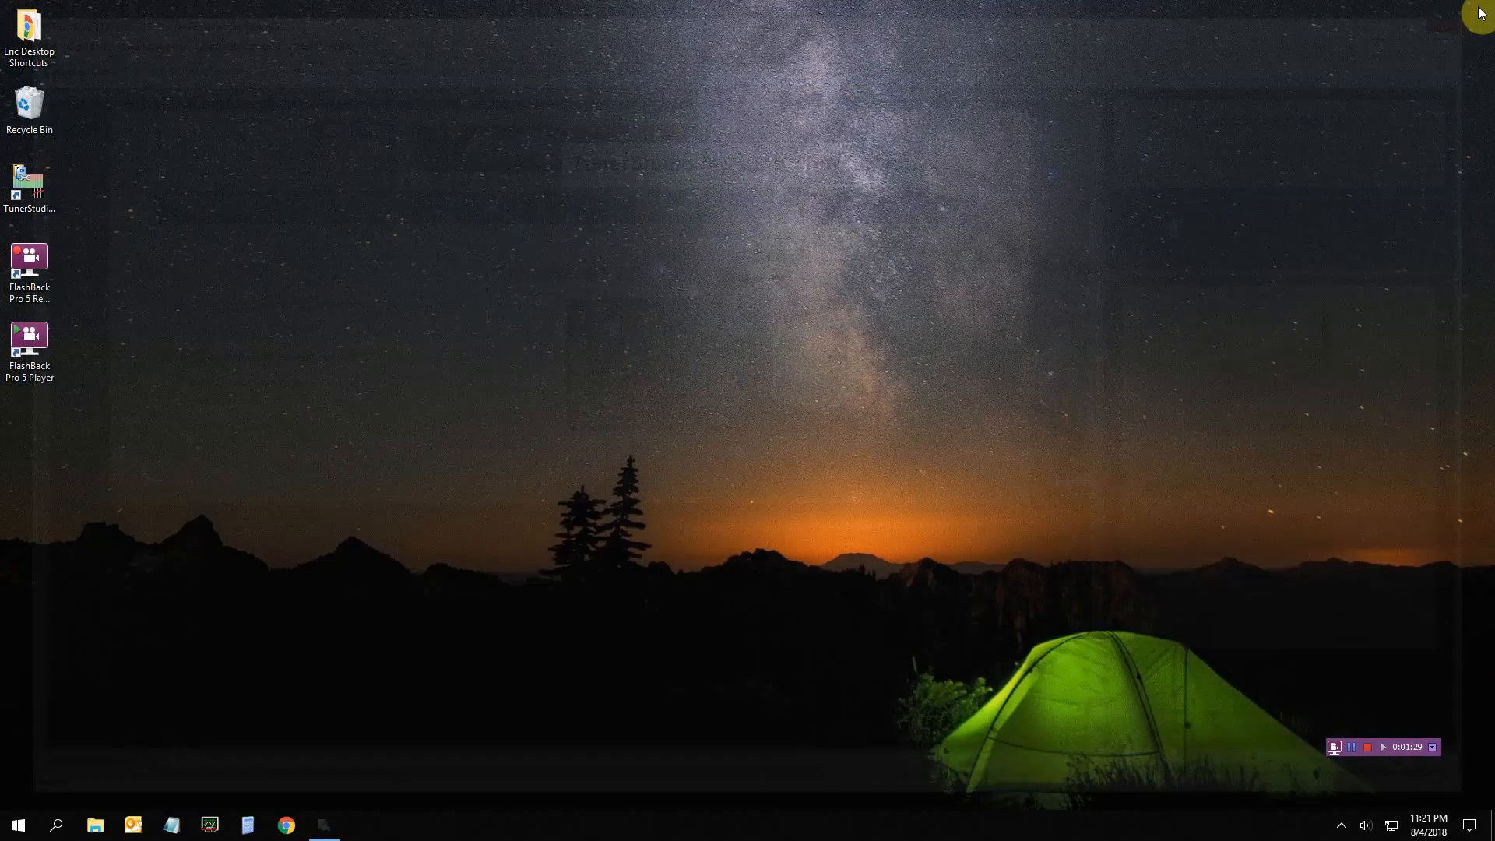
double_click(31, 185)
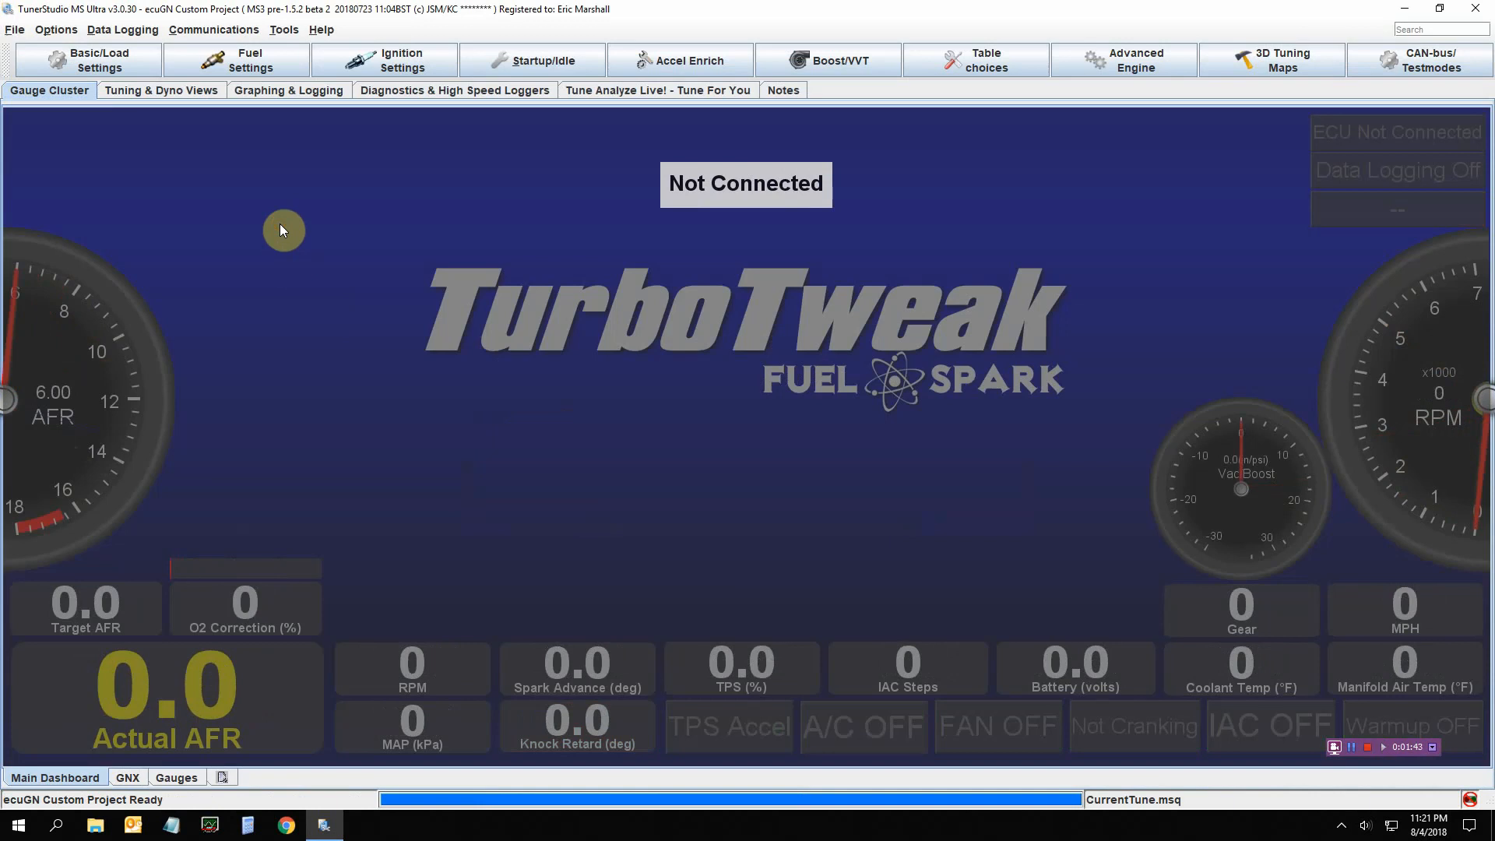
Load the tune file 50lb gas base tune.msq, accepting all of its settings
click(14, 31)
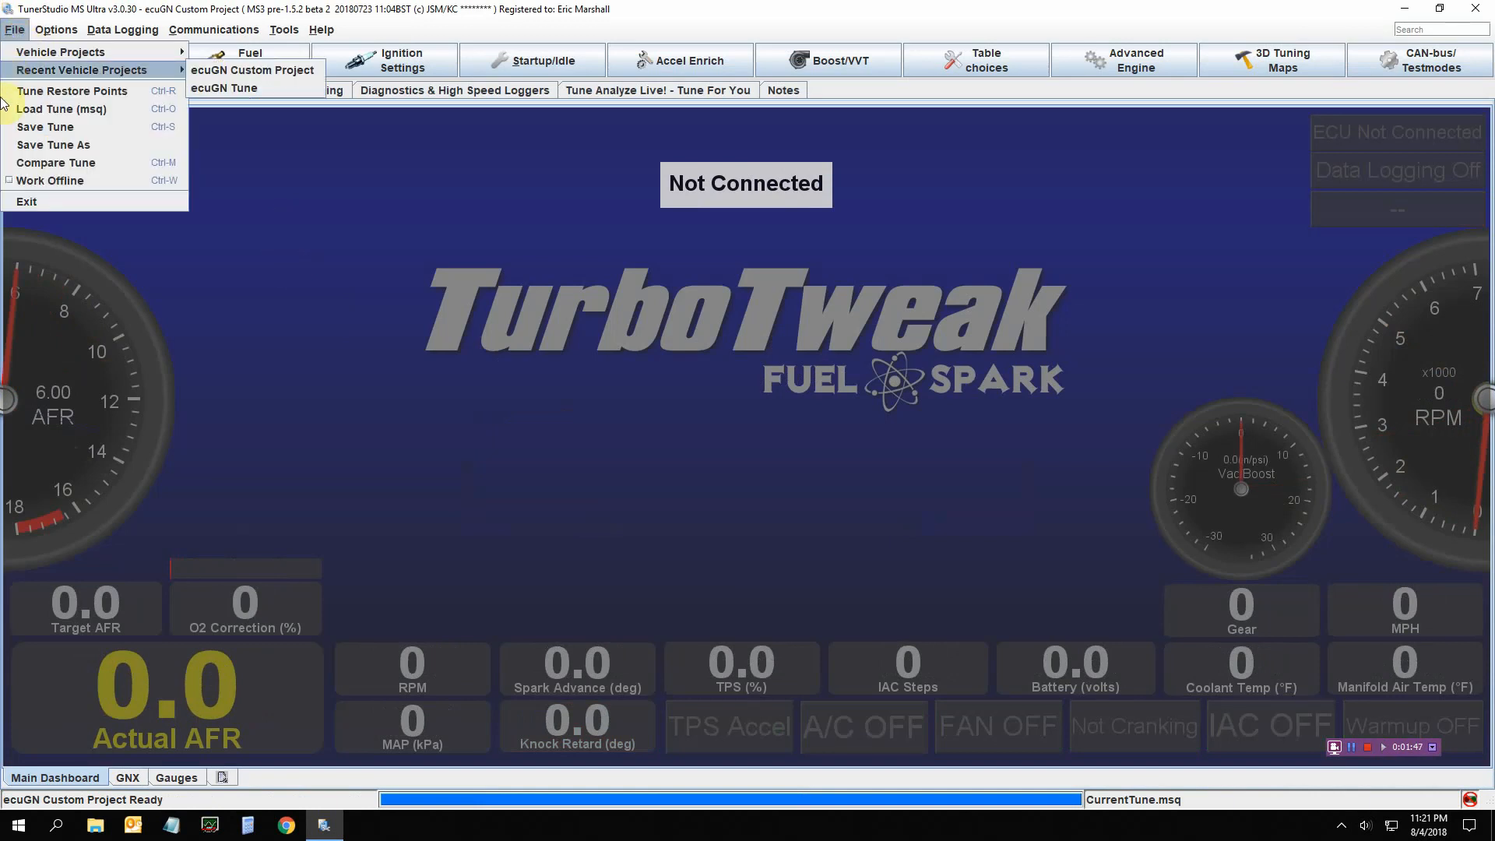
click(48, 115)
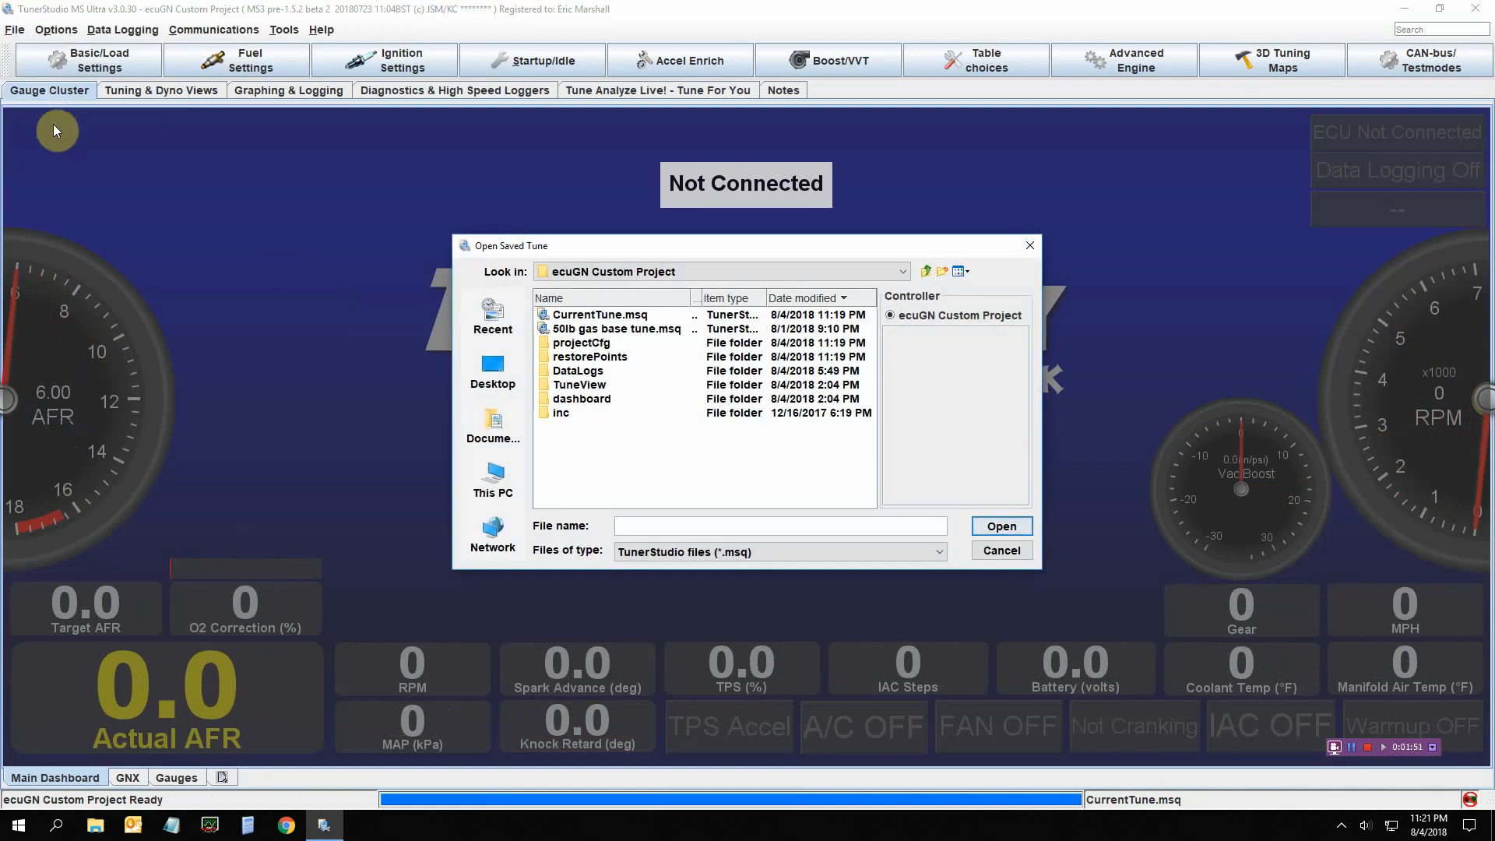
click(597, 331)
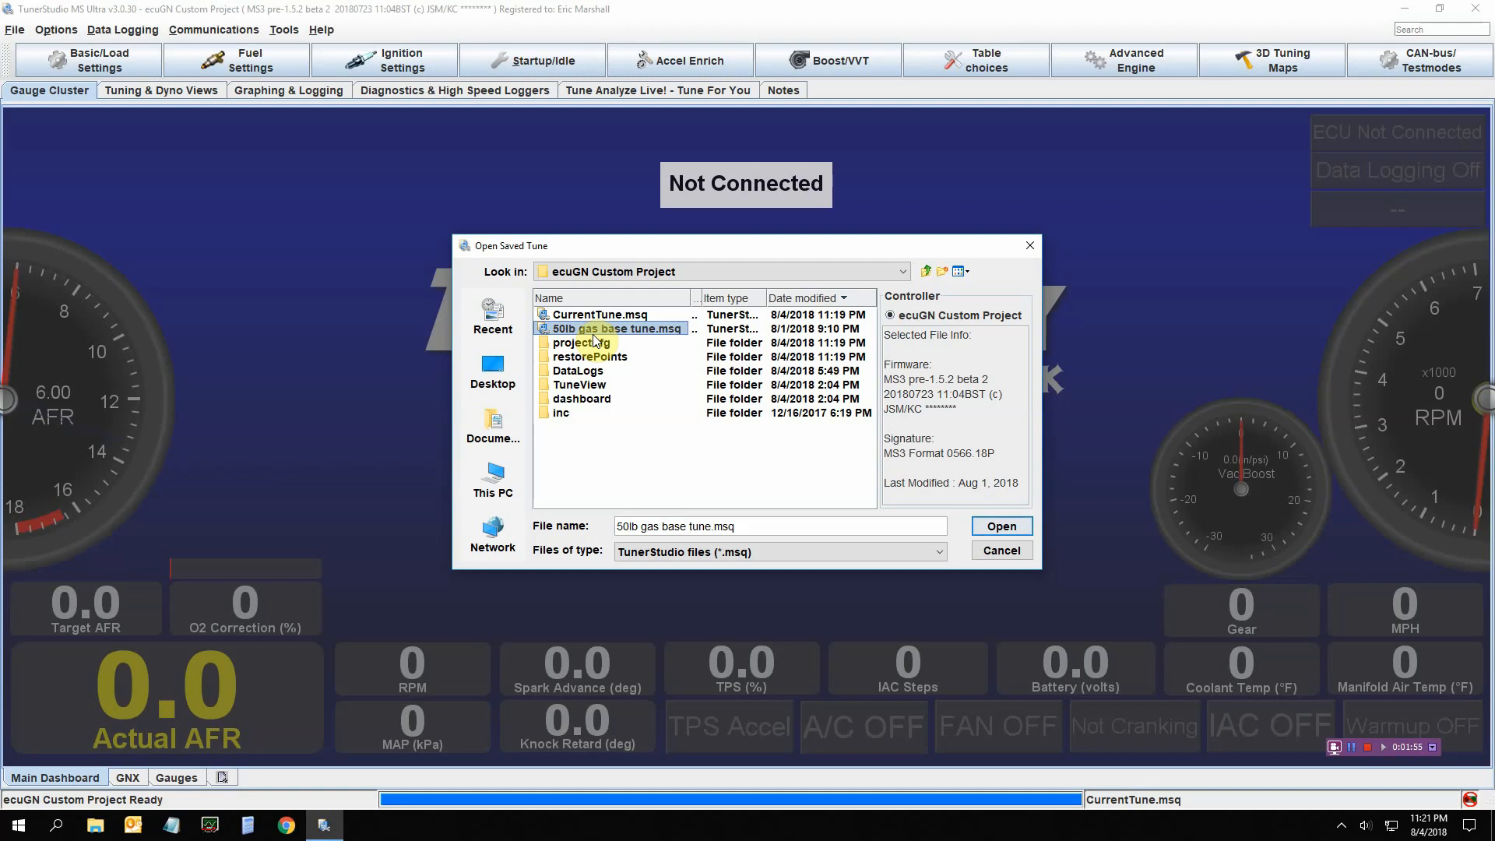
click(982, 531)
click(729, 468)
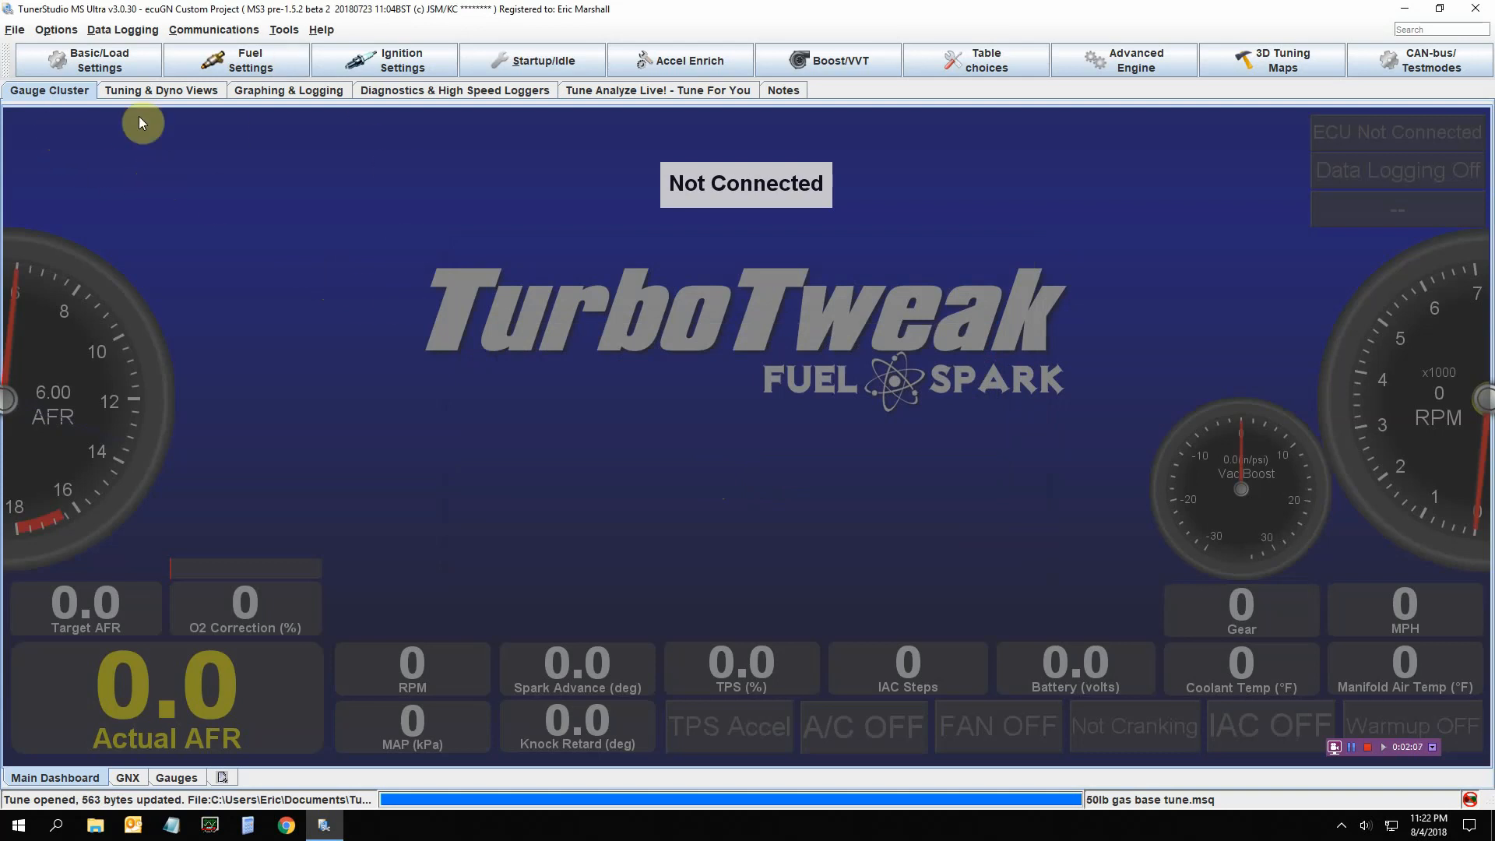
click(16, 31)
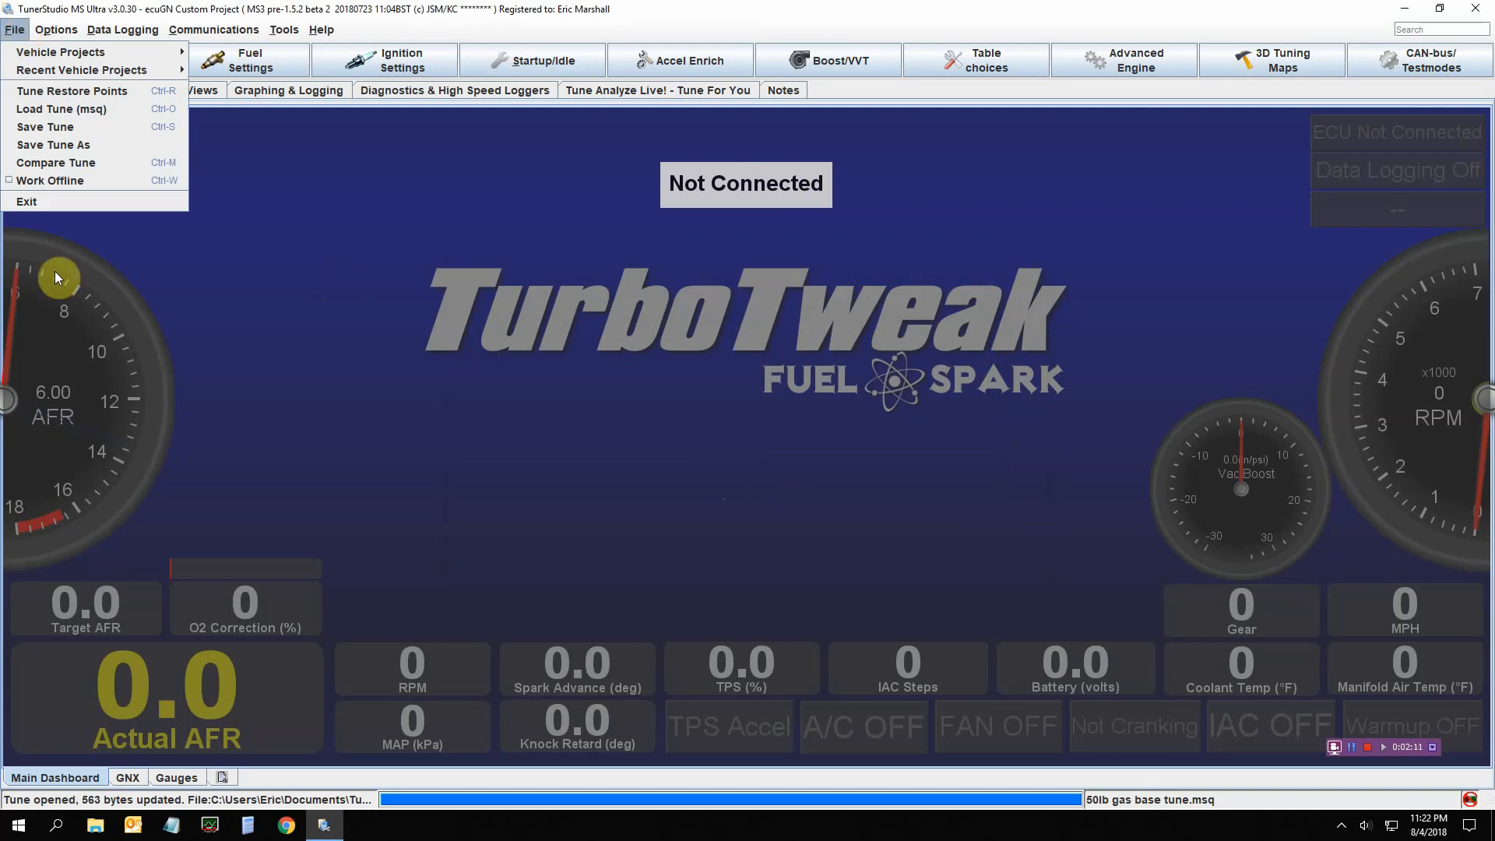
click(95, 827)
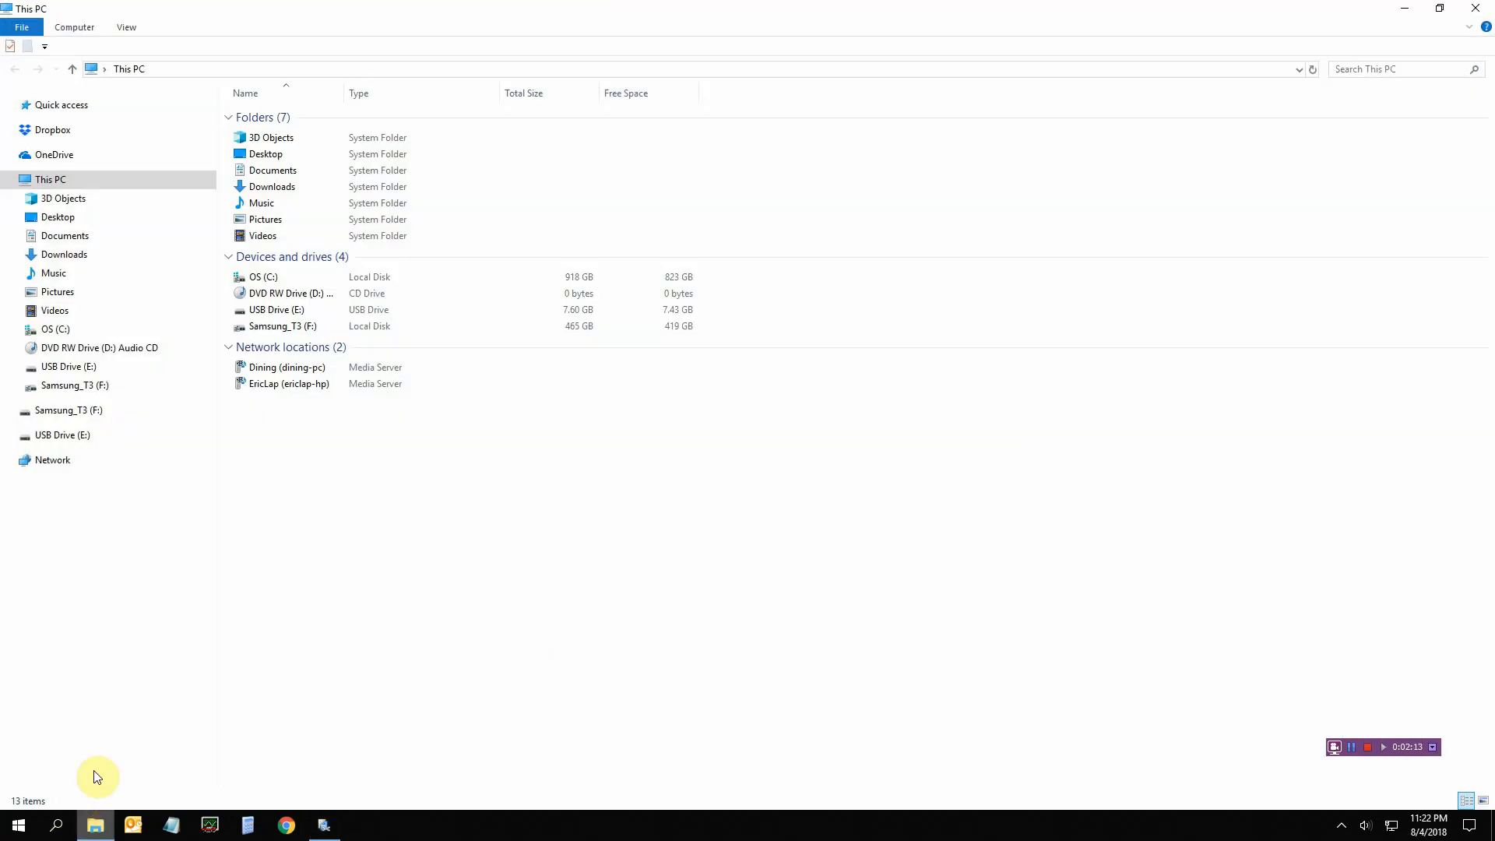
click(121, 235)
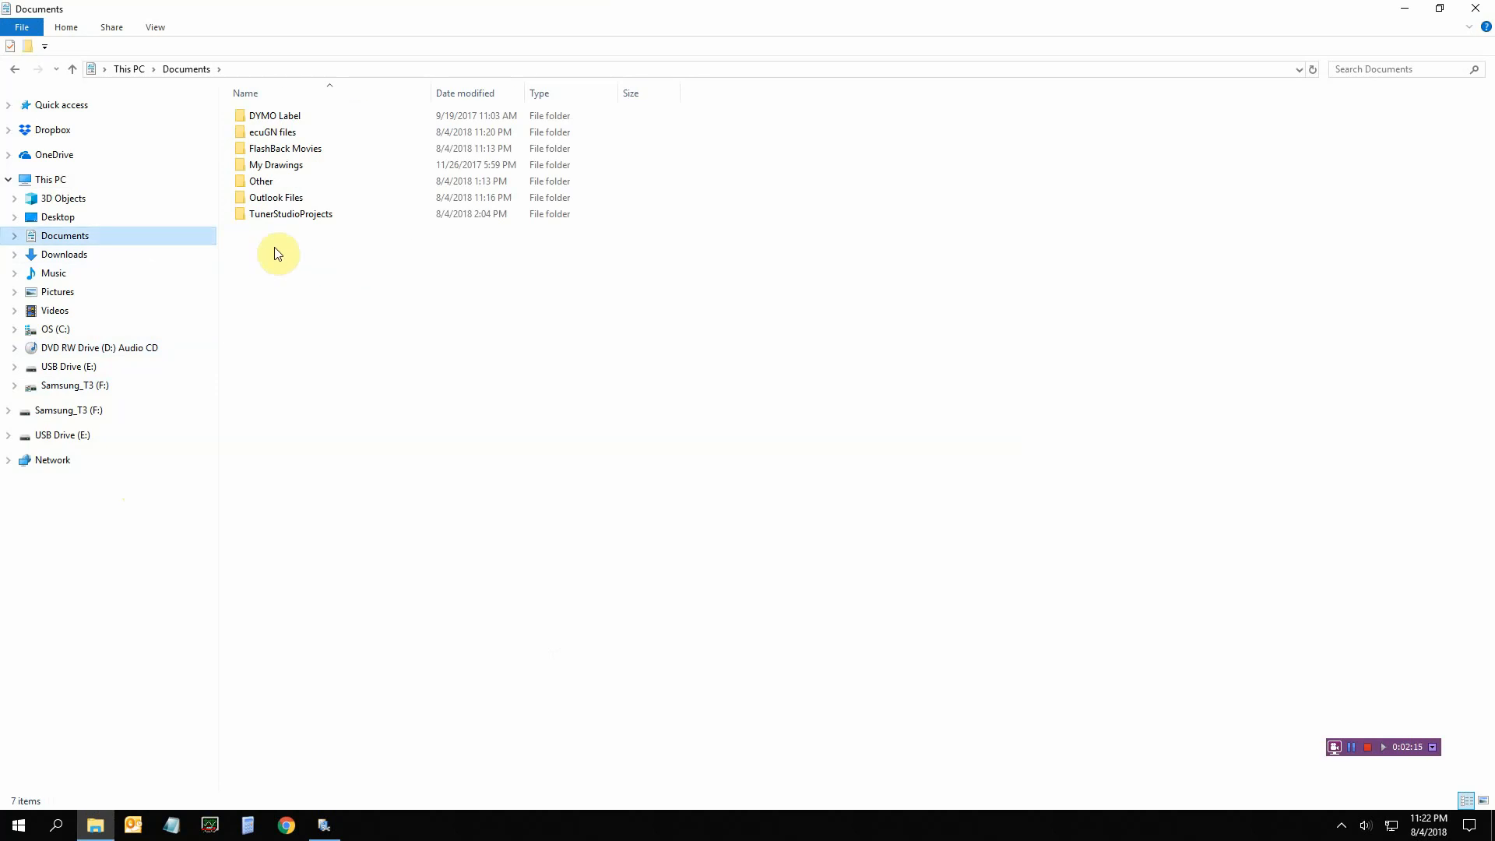
double_click(293, 215)
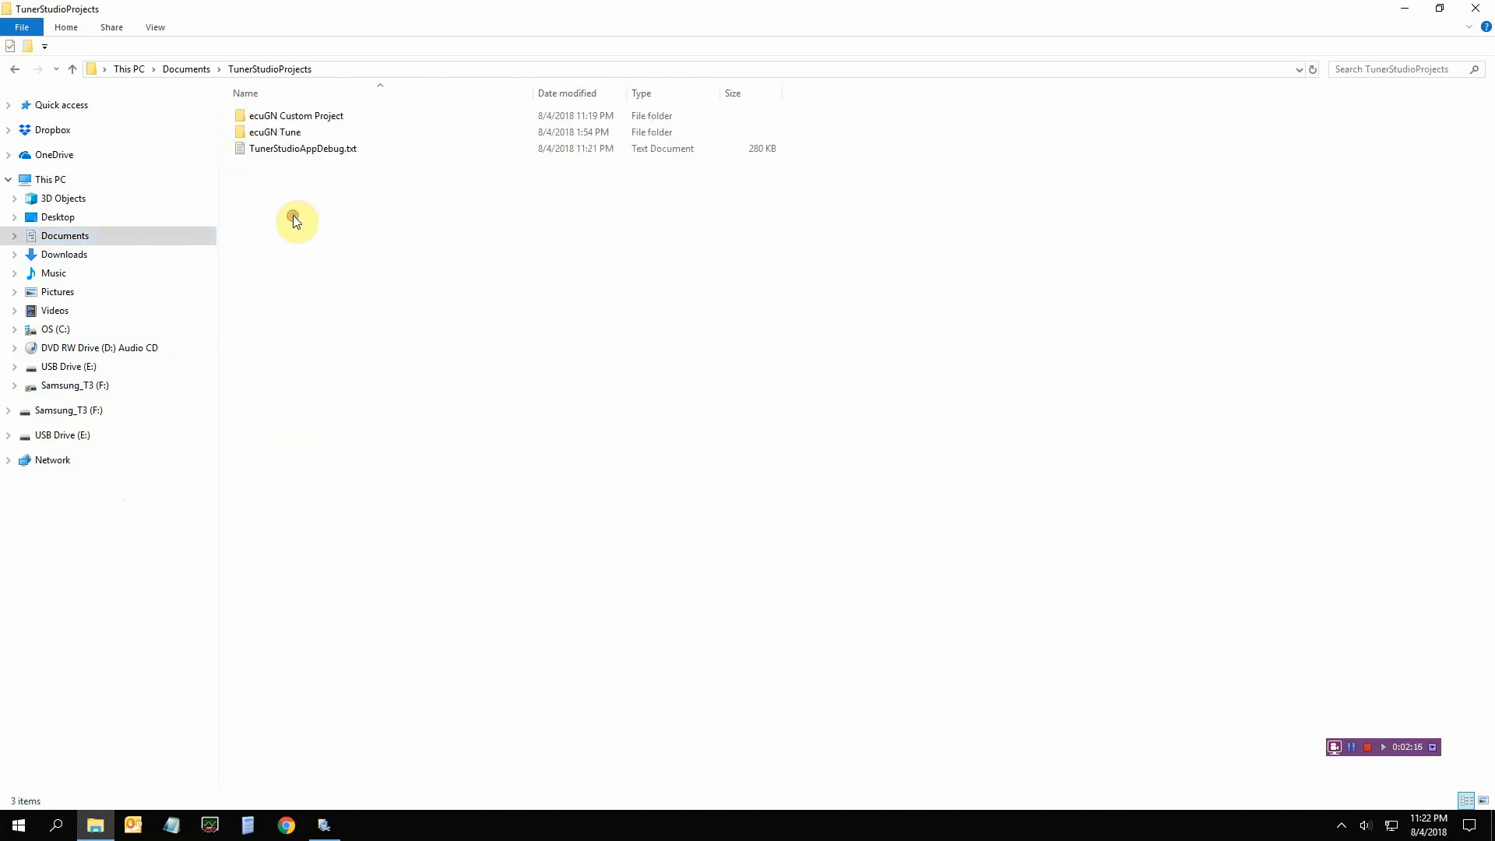
double_click(320, 115)
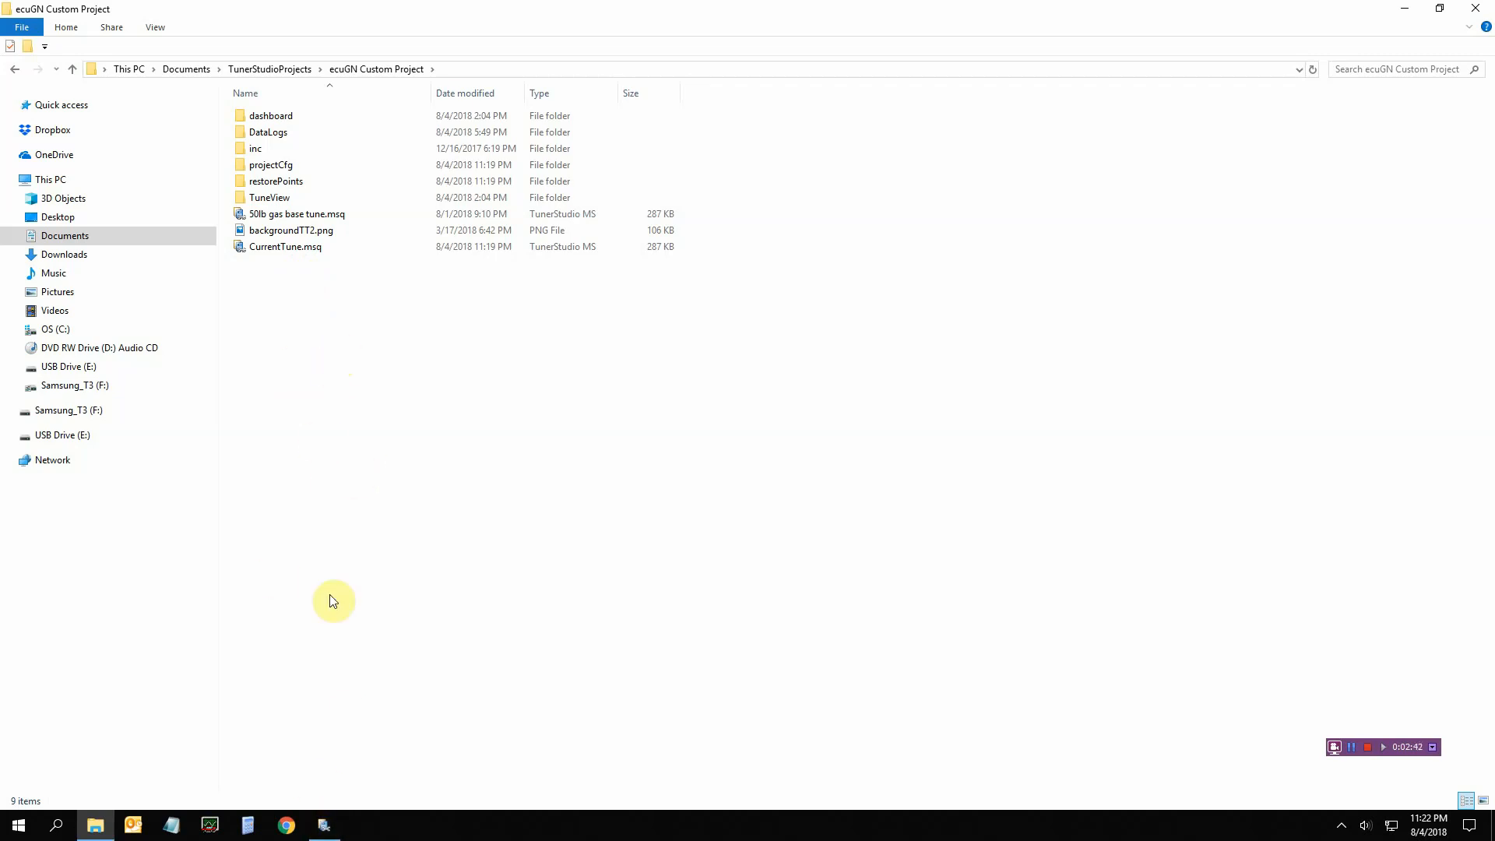
click(324, 825)
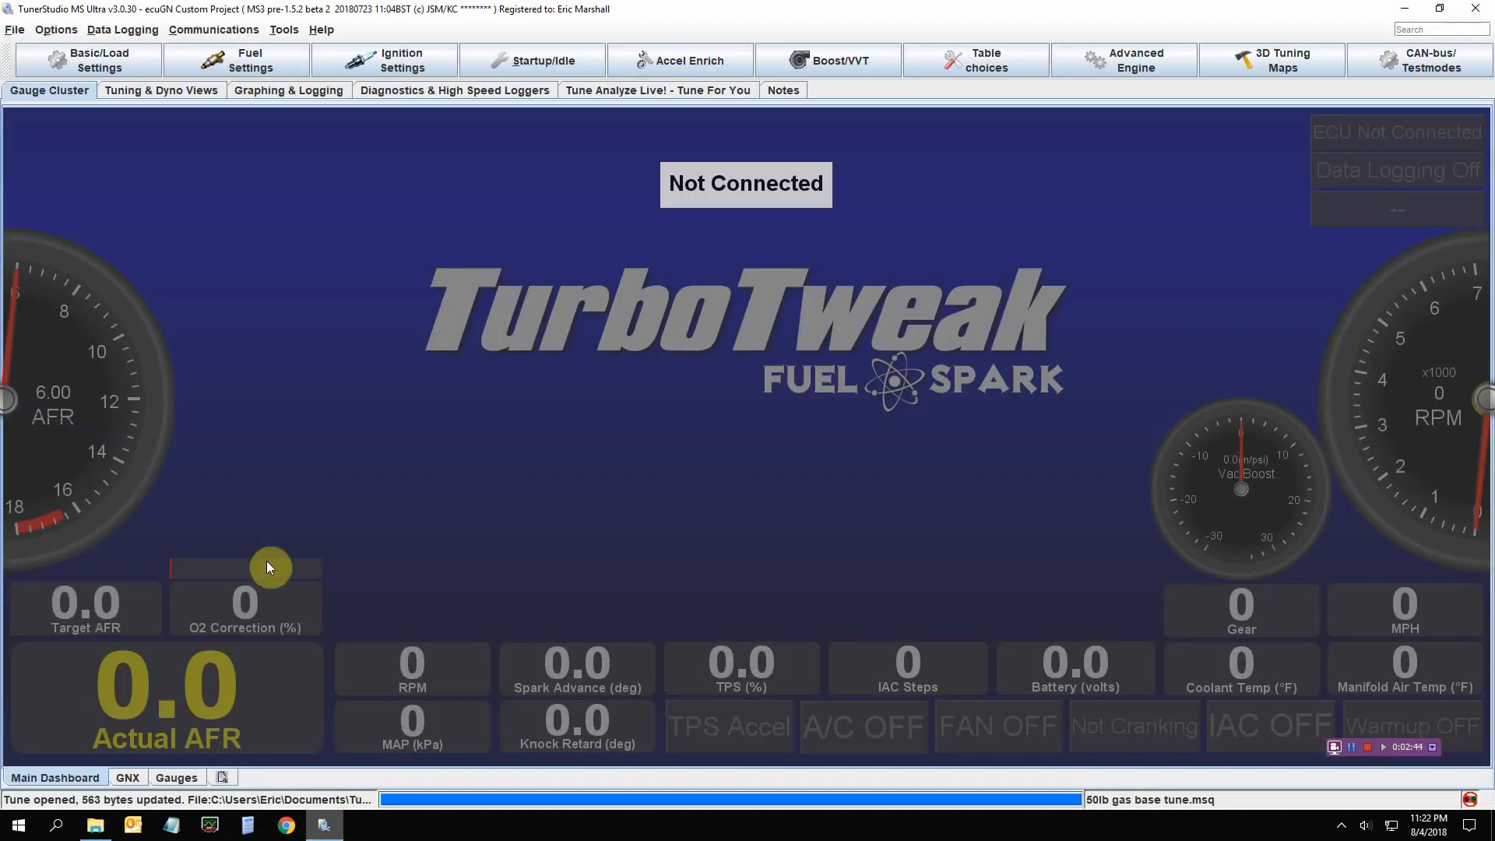
Save the tune as 'best tune ever.msq', replacing the default date-based name
click(15, 30)
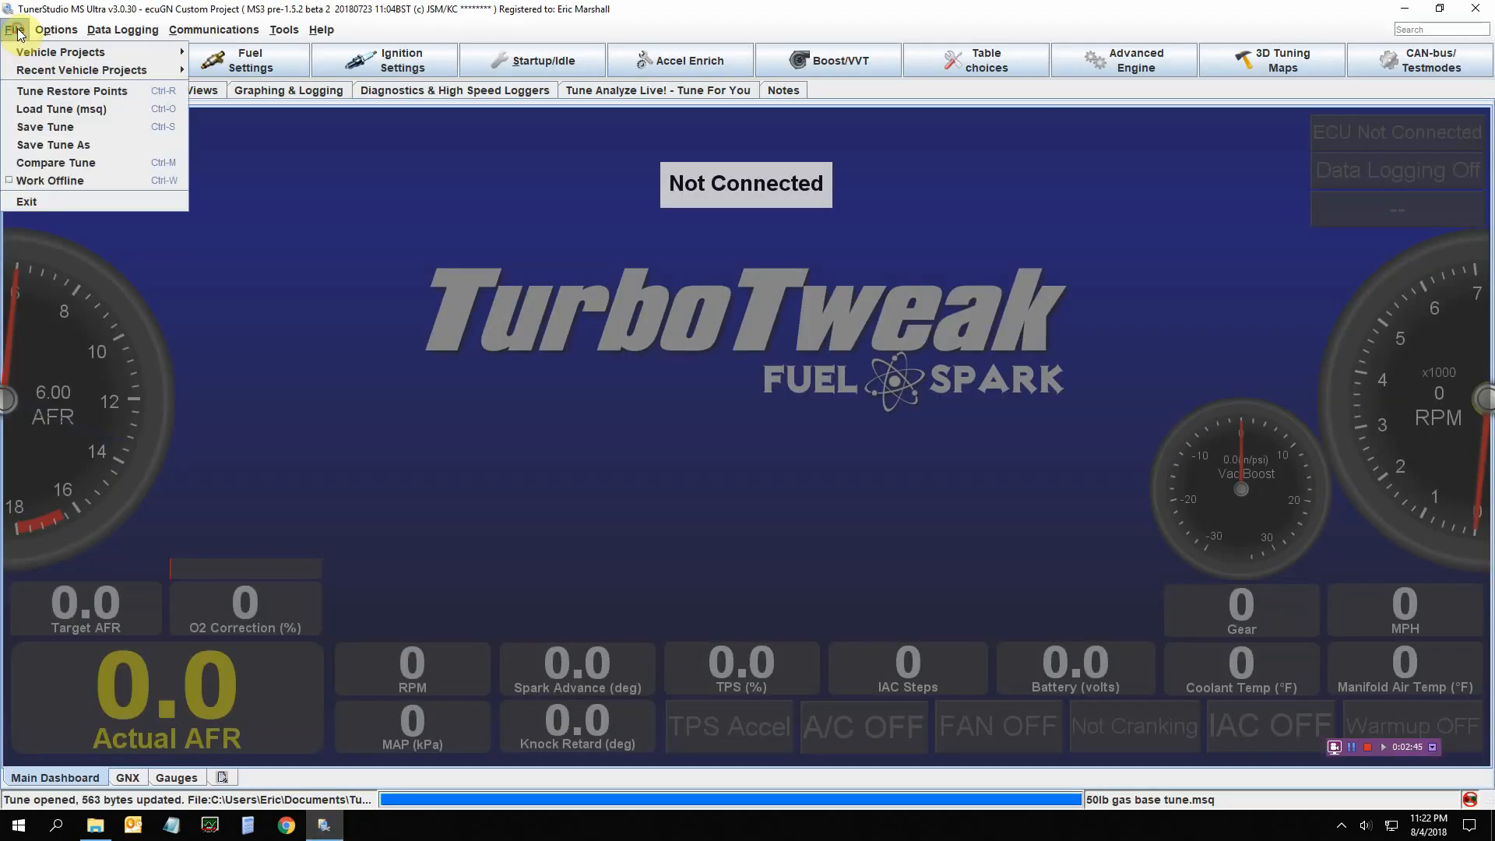
click(76, 145)
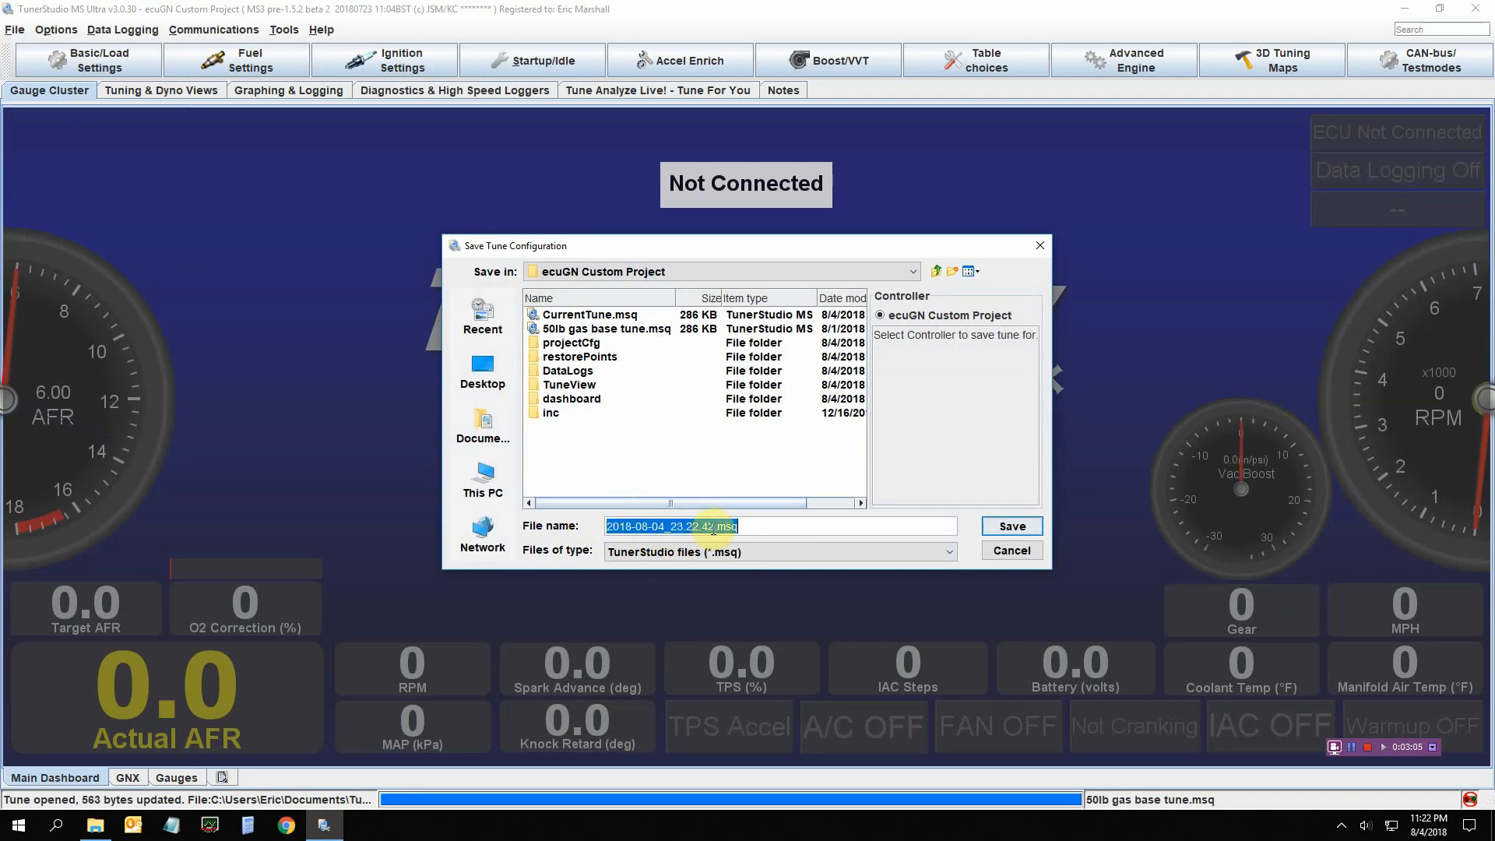
drag(713, 527, 600, 520)
text(best tune ev)
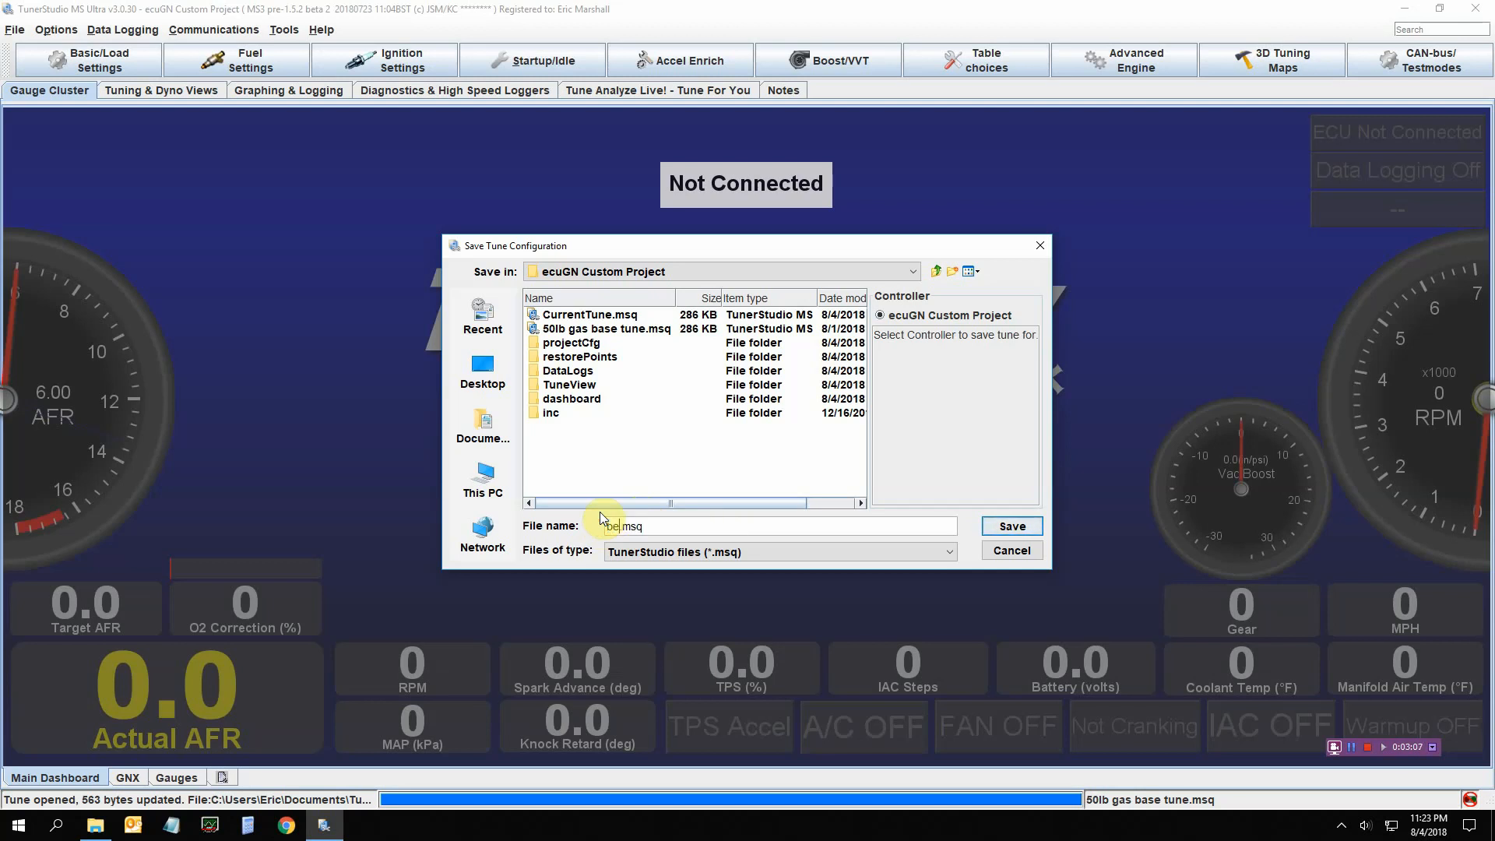
text(er)
key(Return)
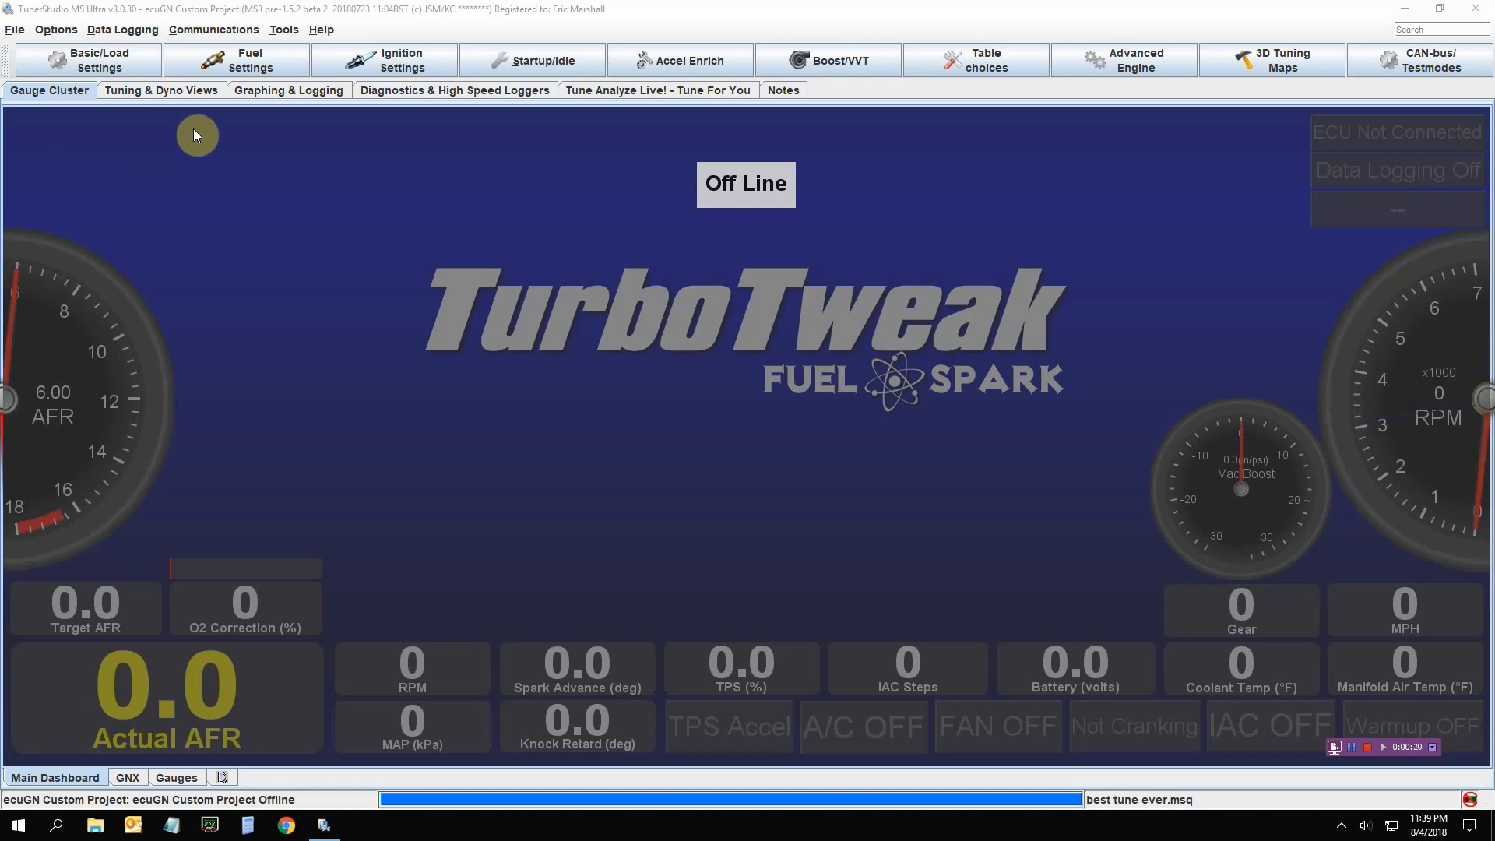
Set the Fuel VE Table 1 cell at 25 kPa / 800 rpm to 80.0 and close the table
click(201, 64)
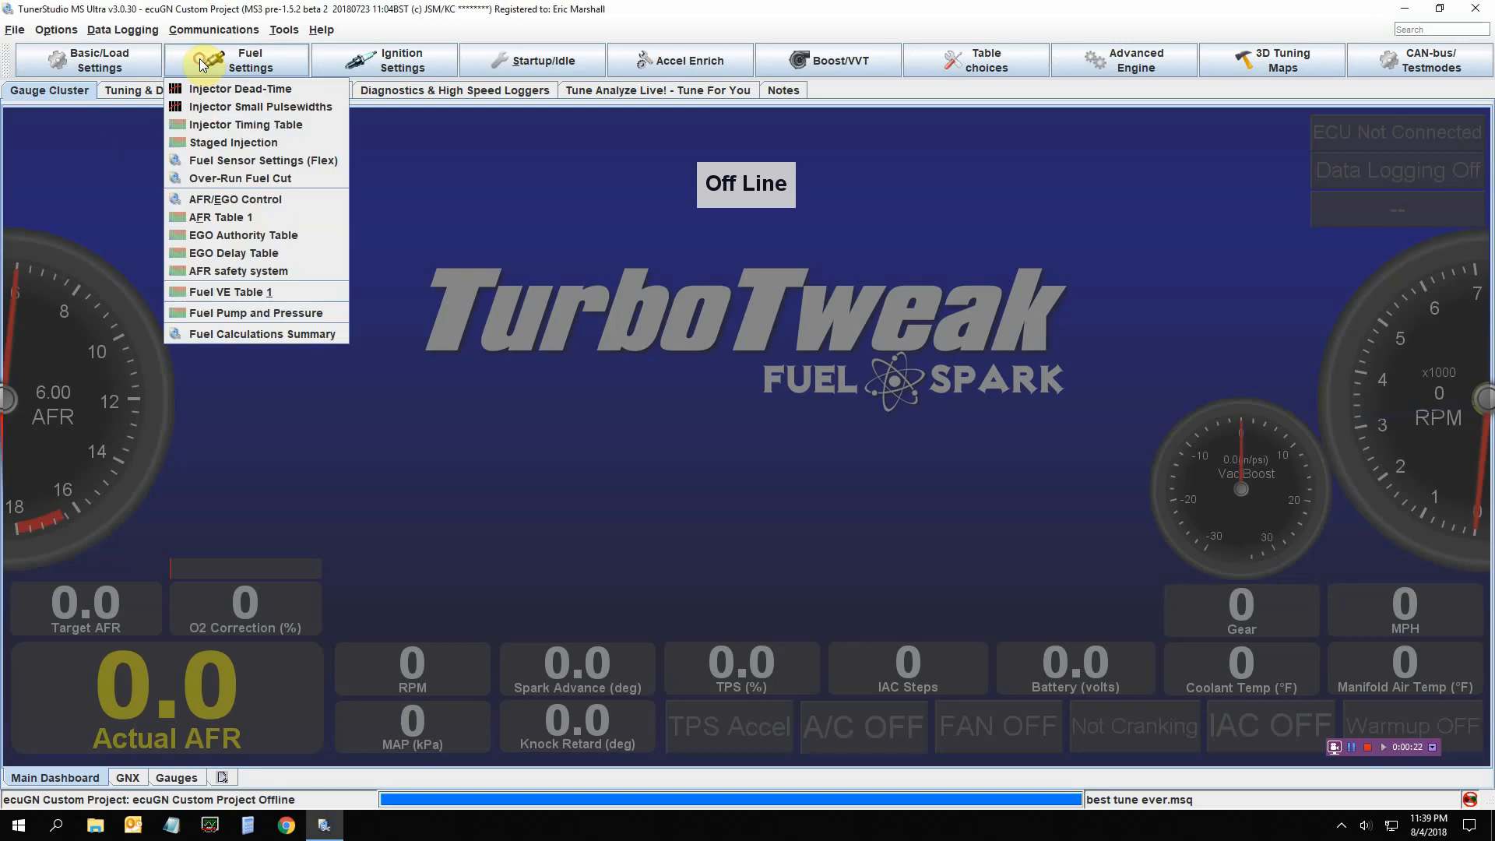
click(179, 291)
click(307, 551)
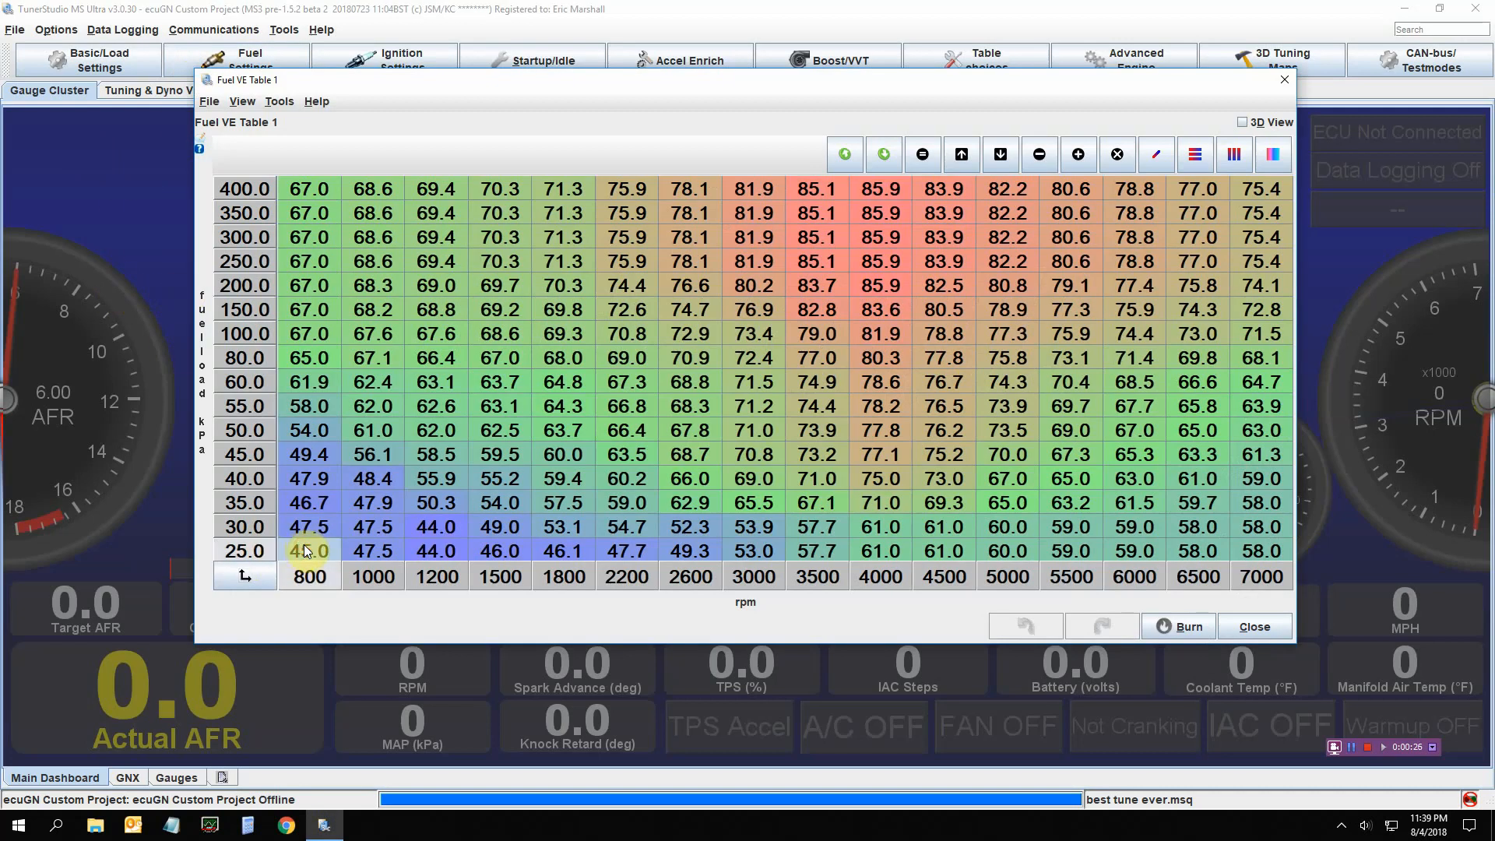
click(305, 547)
text(80)
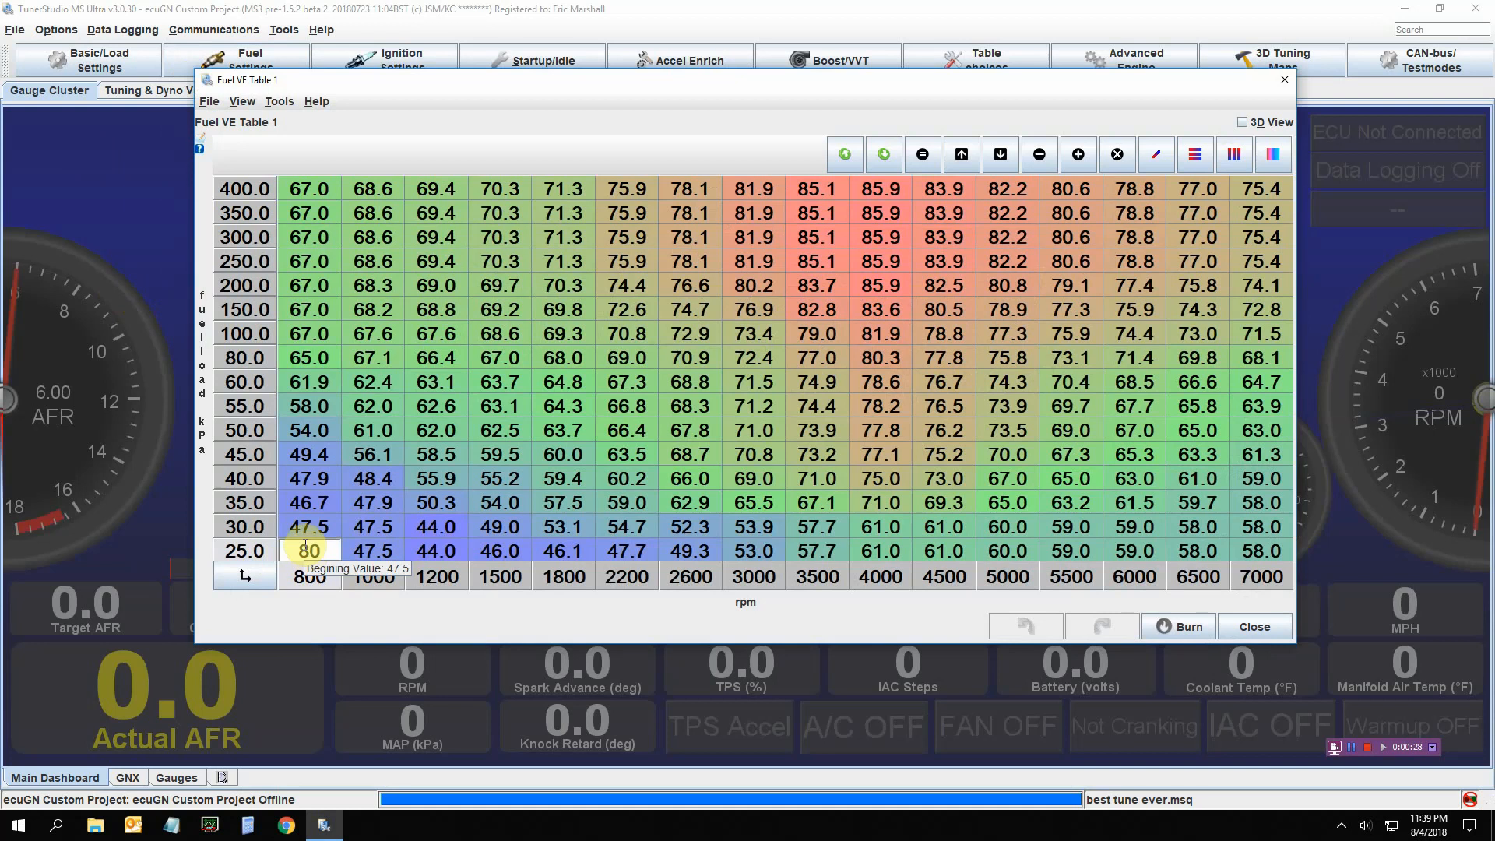
click(373, 550)
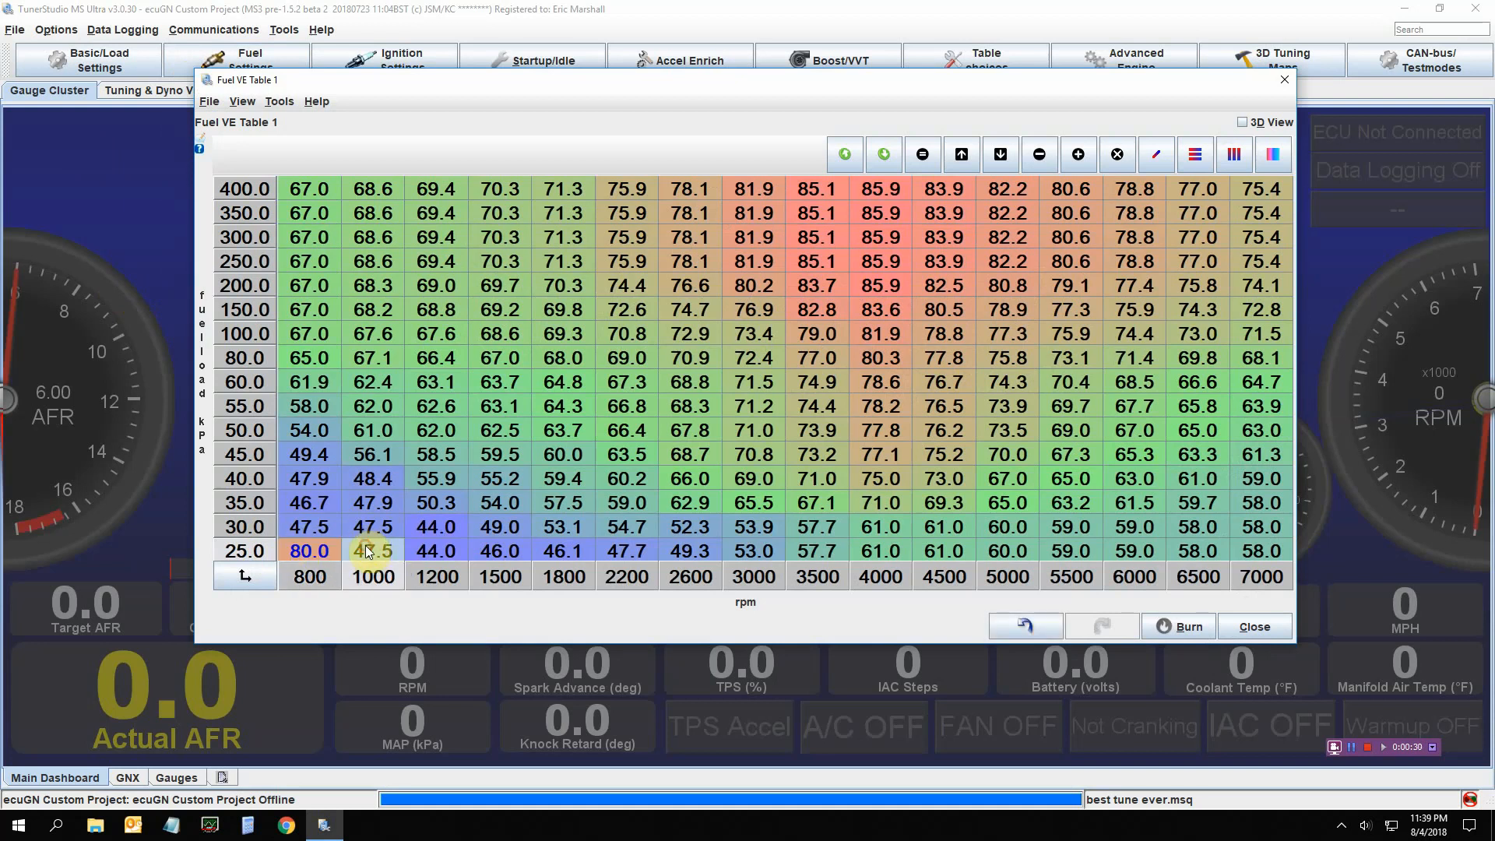
click(1250, 625)
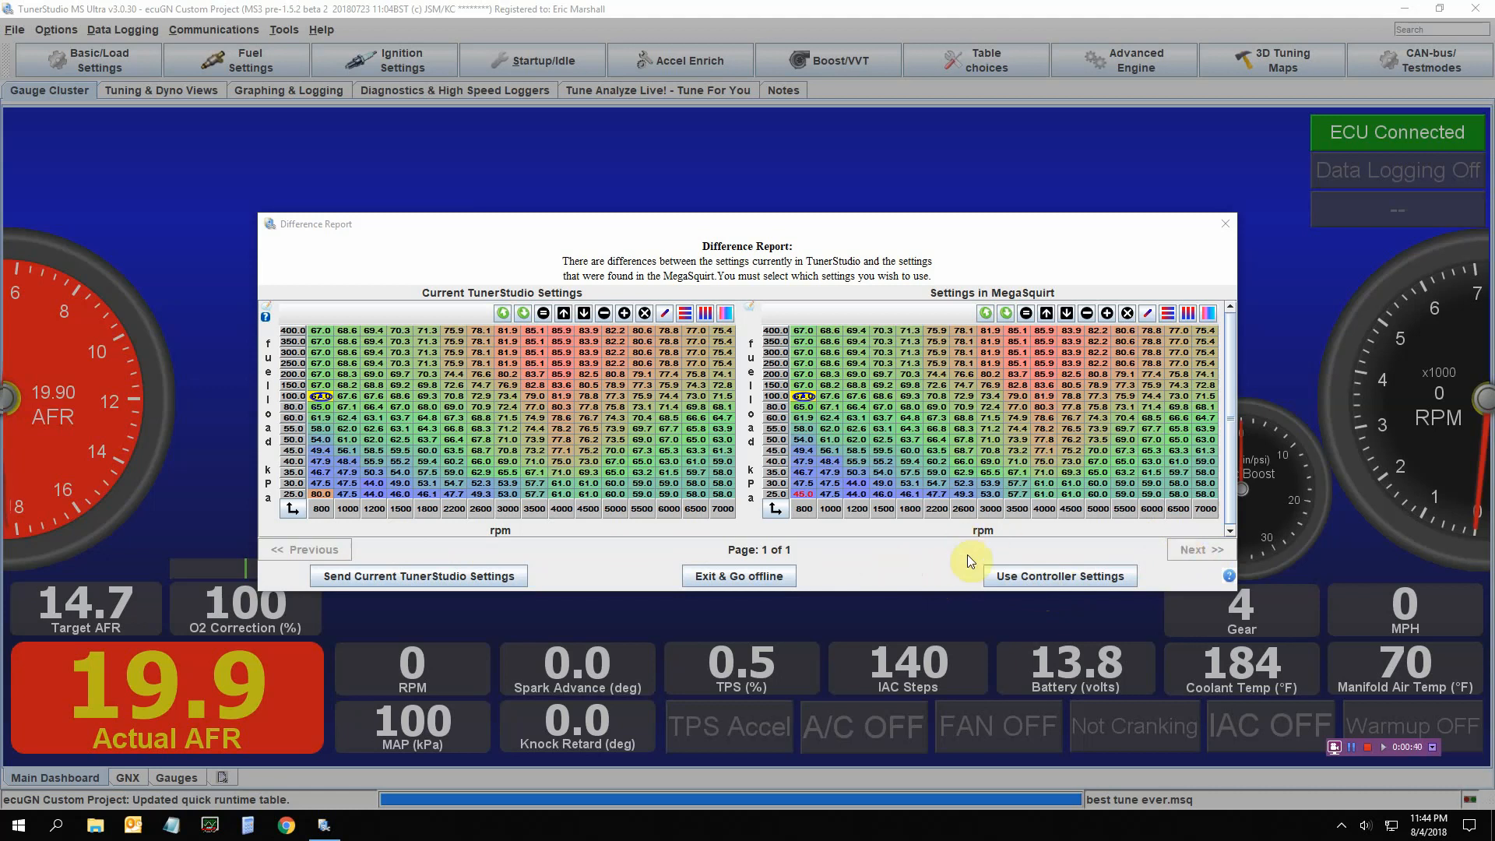
Choose Exit & Go offline in the Difference Report
click(707, 576)
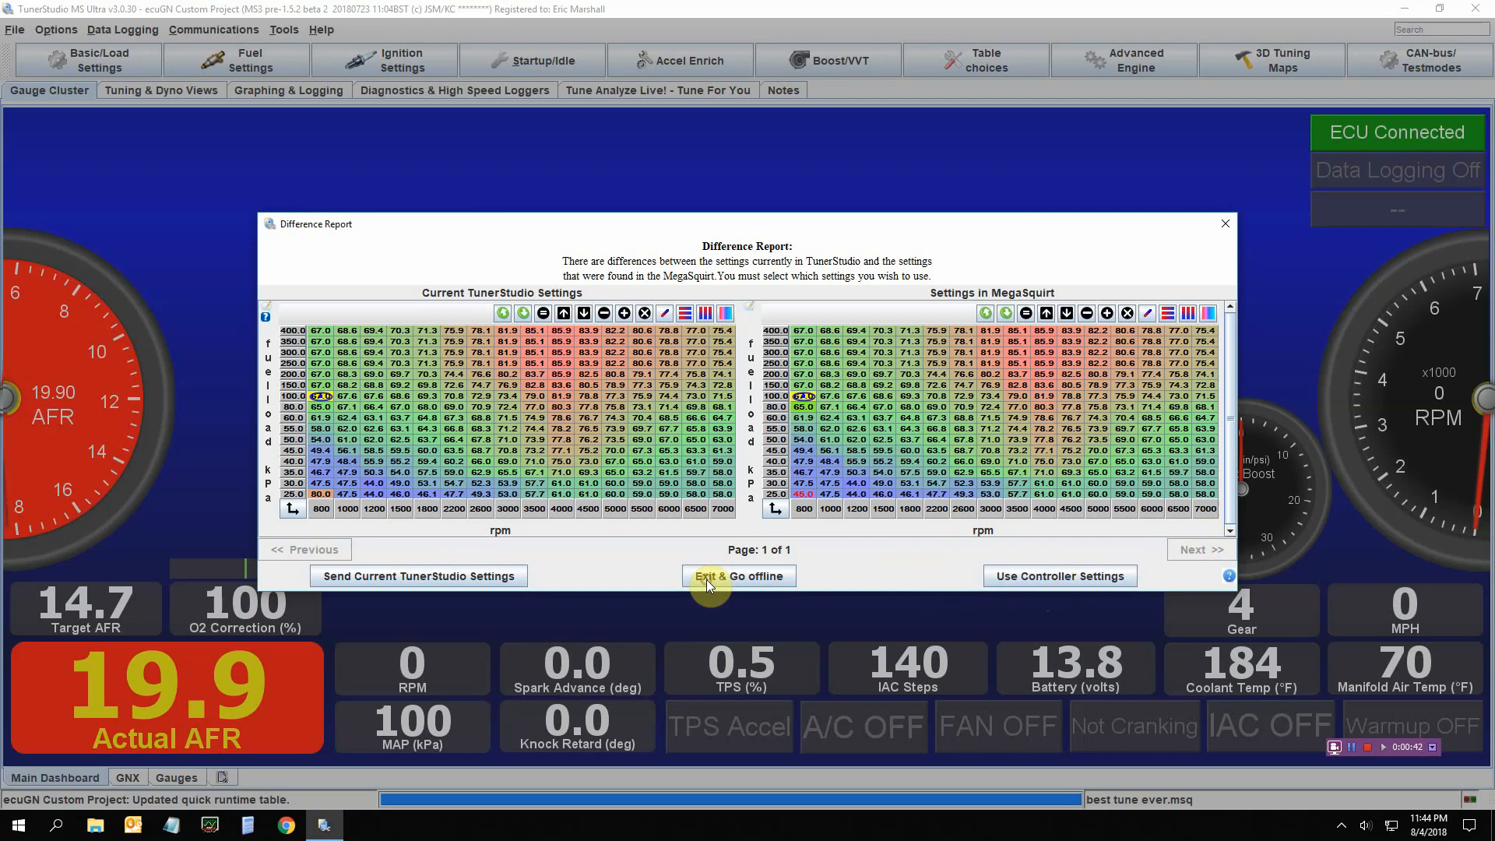
click(56, 30)
mouse_move(118, 150)
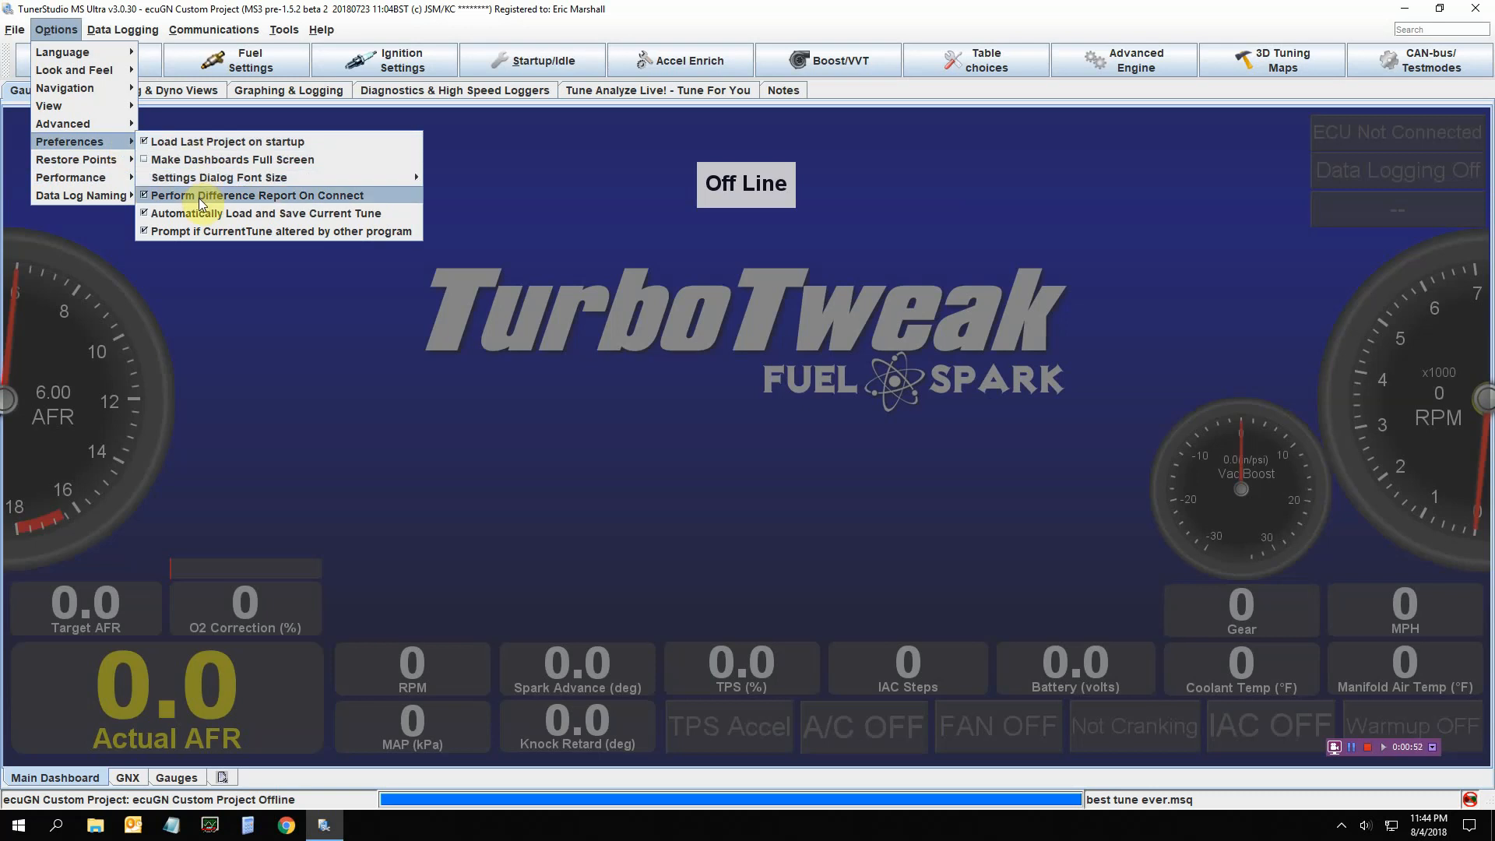
click(328, 314)
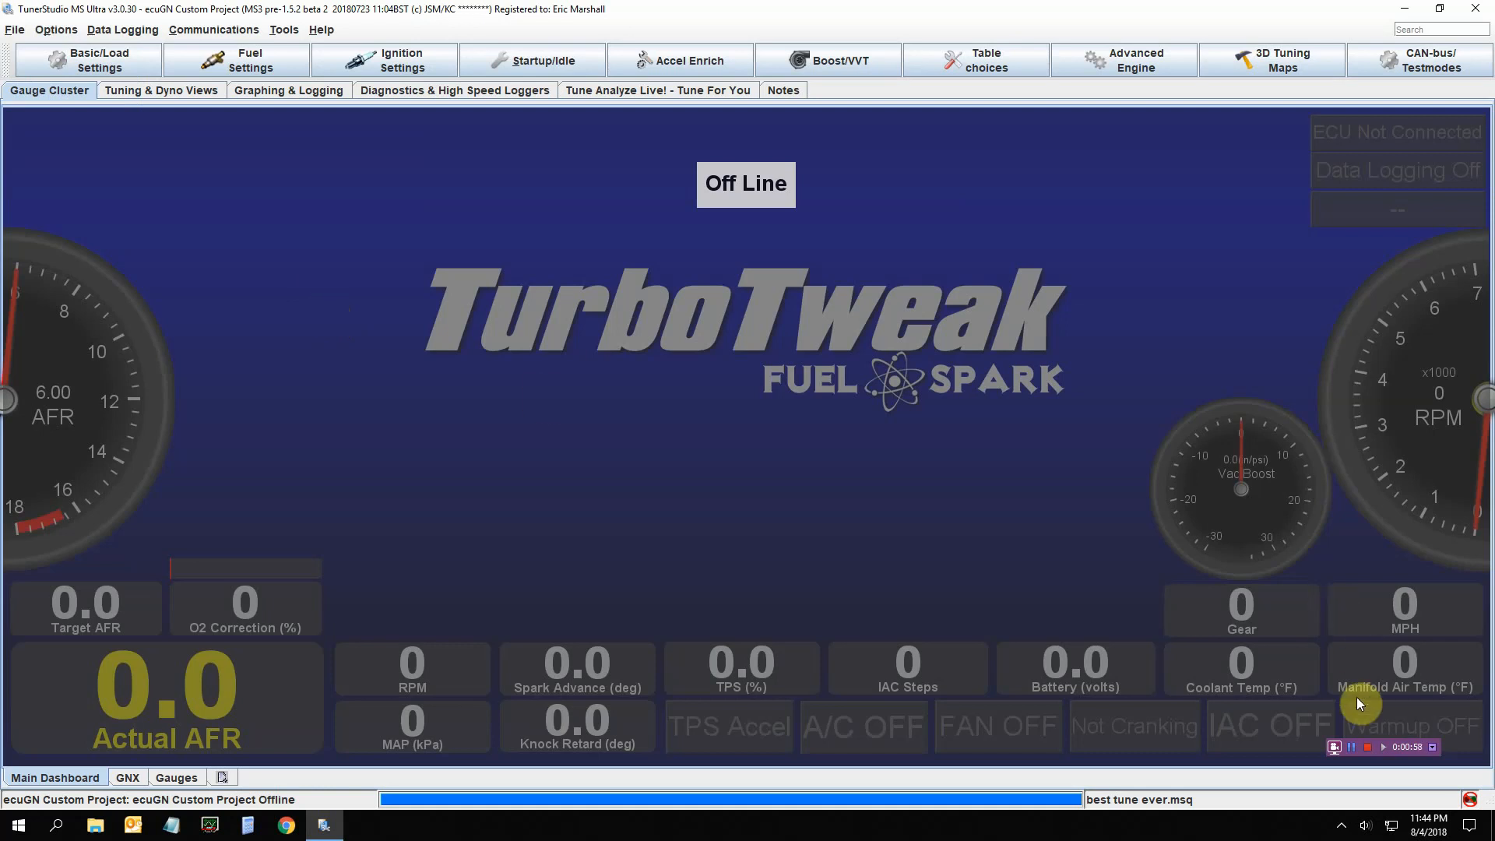
click(1352, 745)
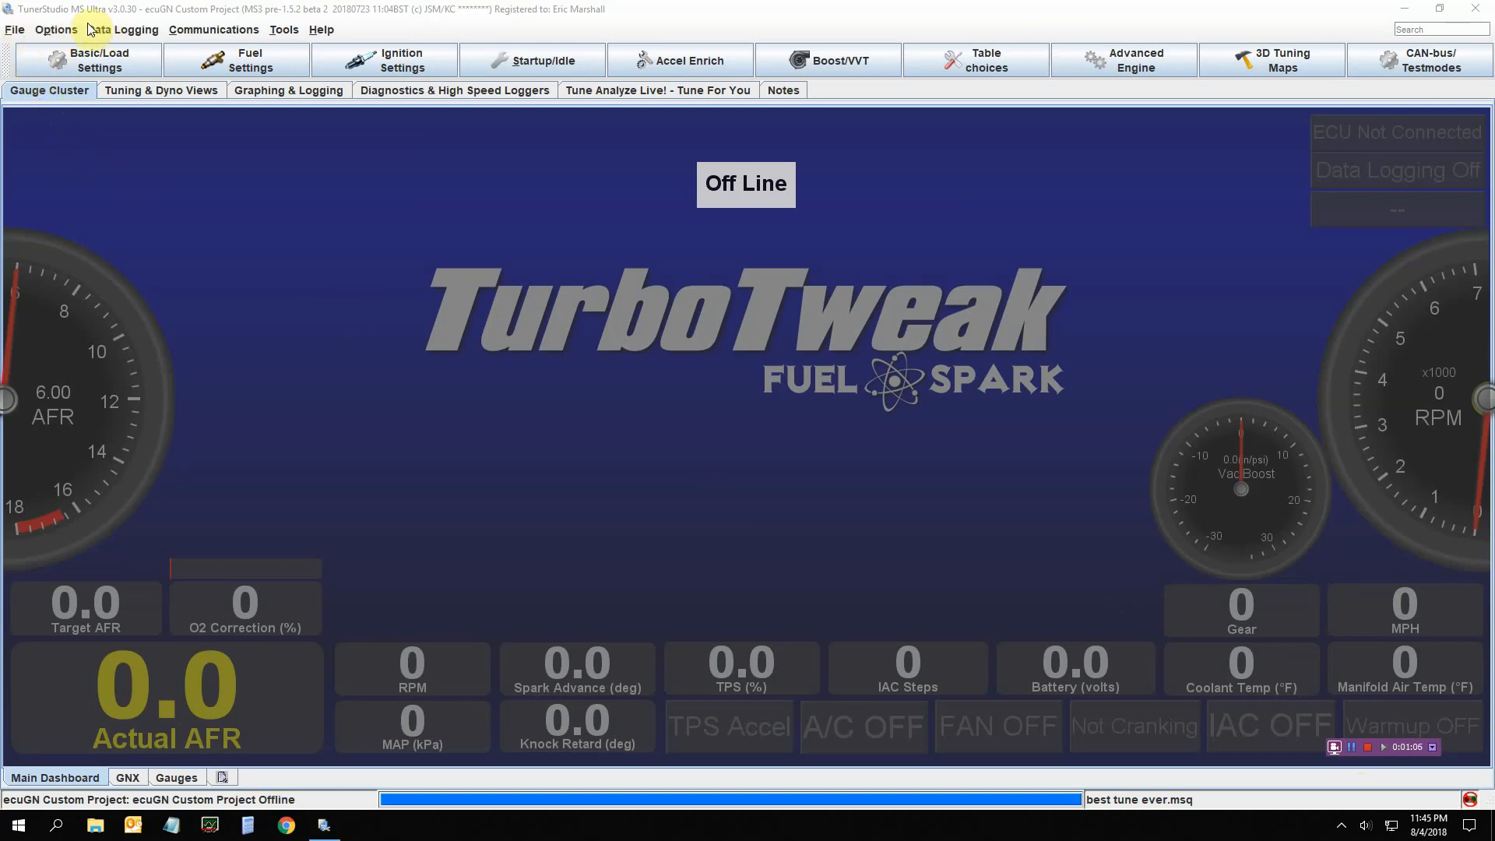
click(17, 33)
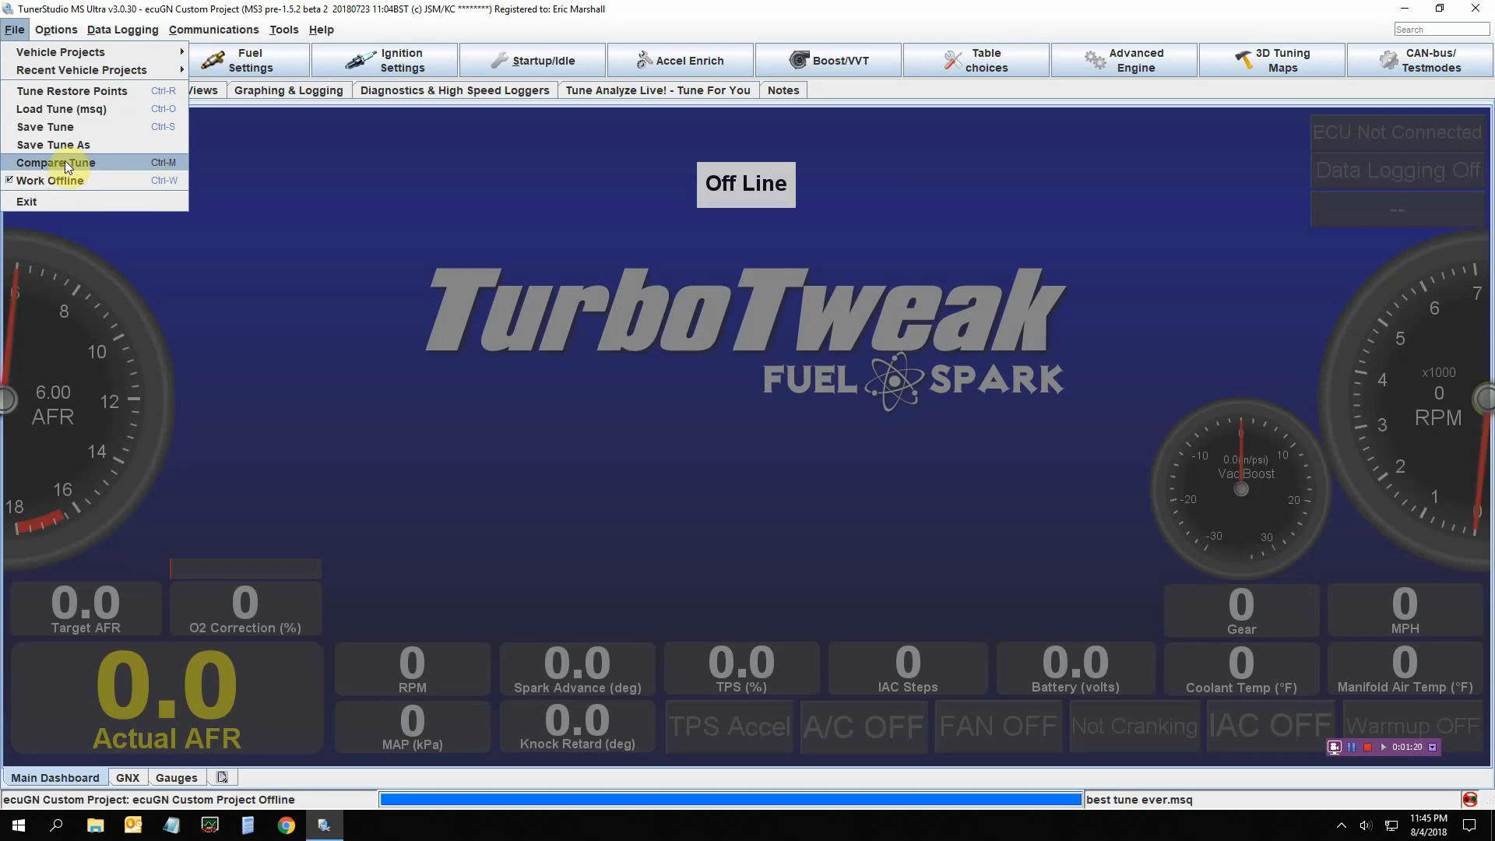
Bring up the Options menu's Restore Points settings
mouse_move(59, 52)
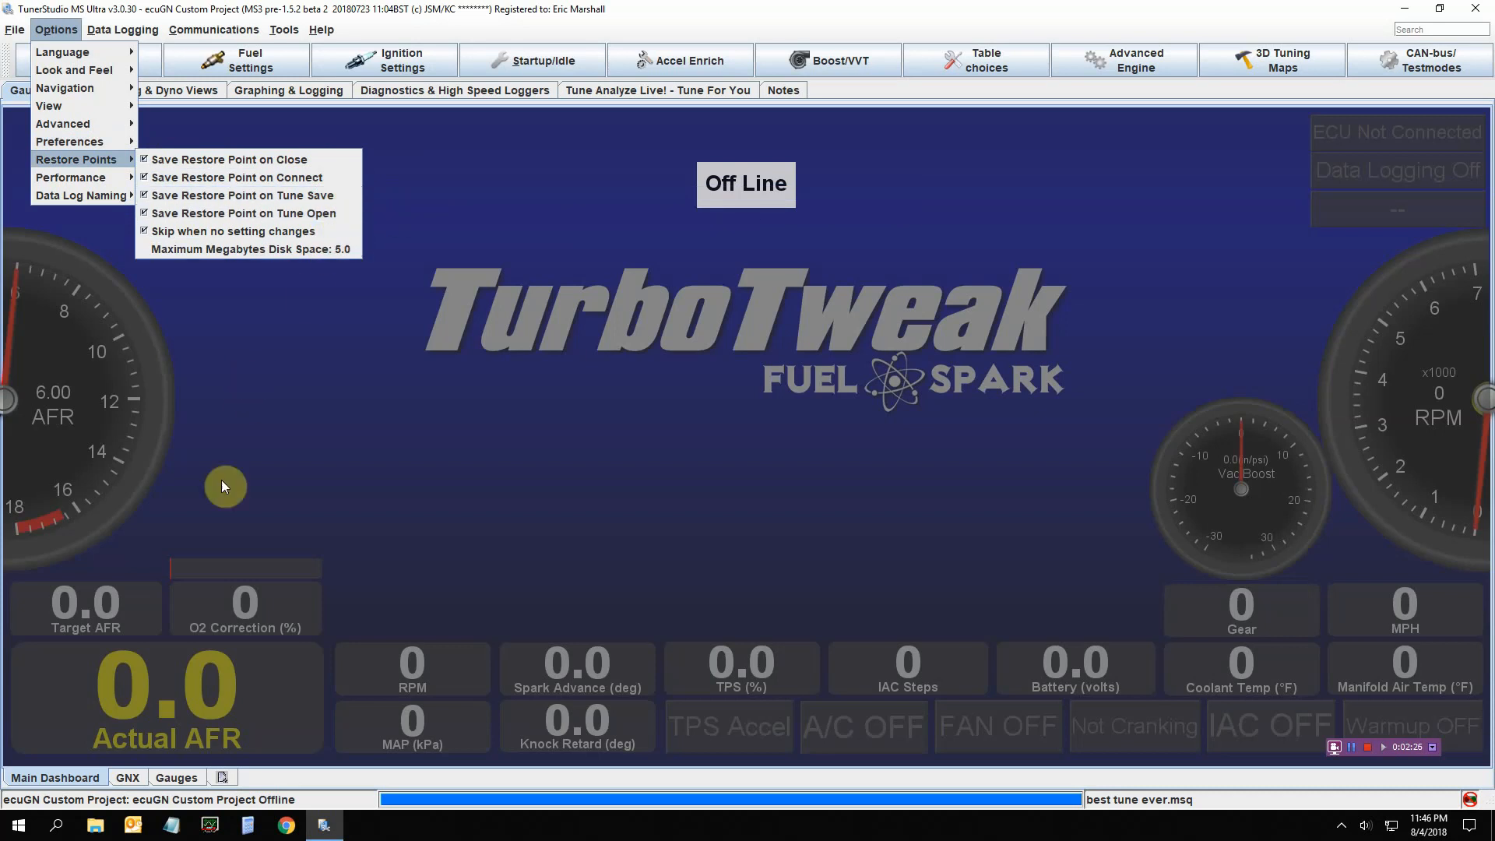
Browse to Documents > TunerStudioProjects > ecuGN Custom Project > restorePoints, then close File Explorer
click(97, 826)
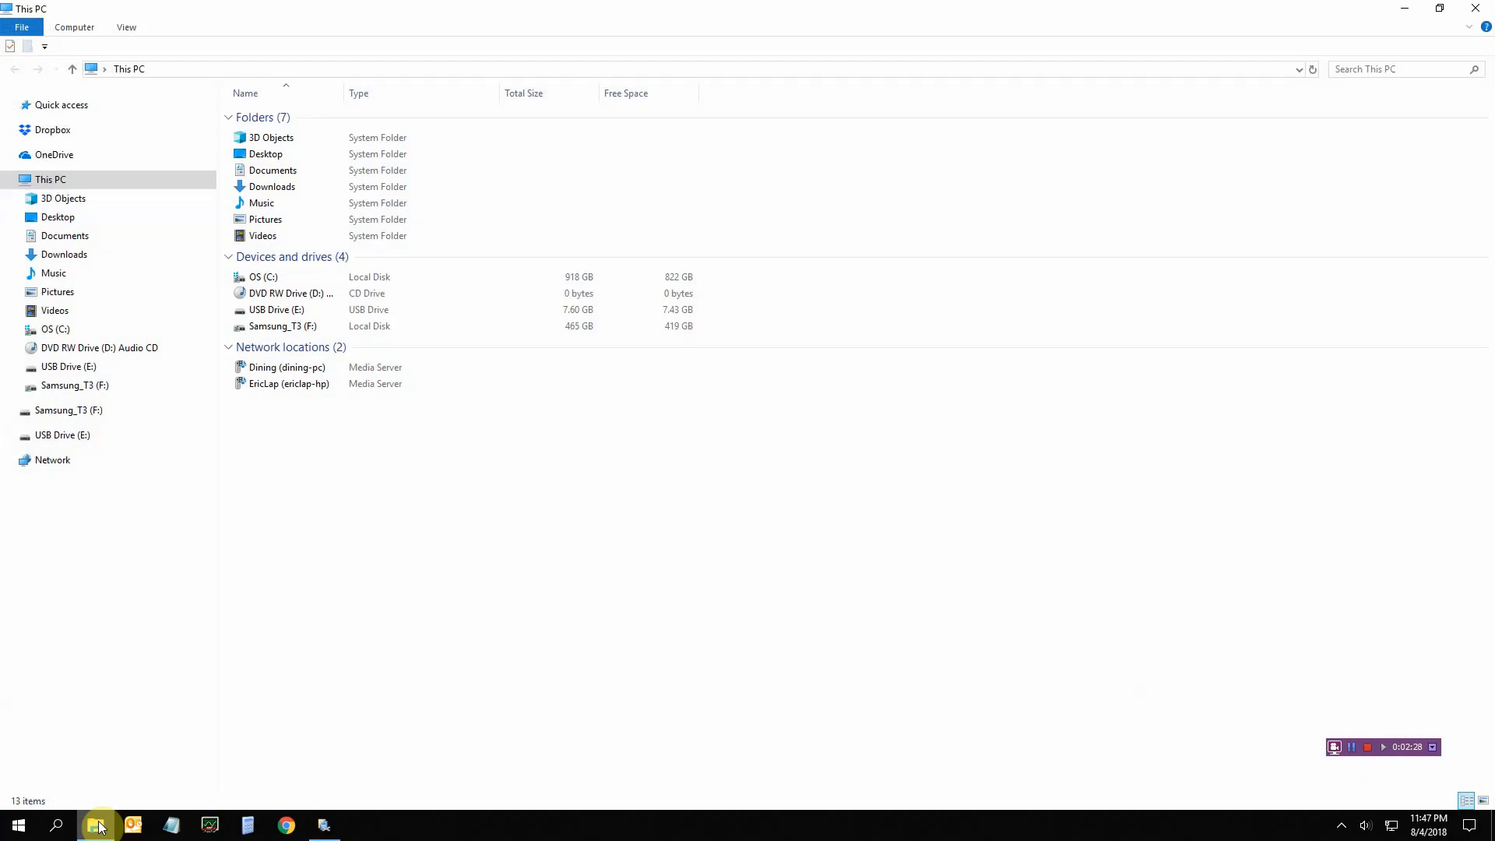
click(91, 238)
click(313, 221)
double_click(312, 218)
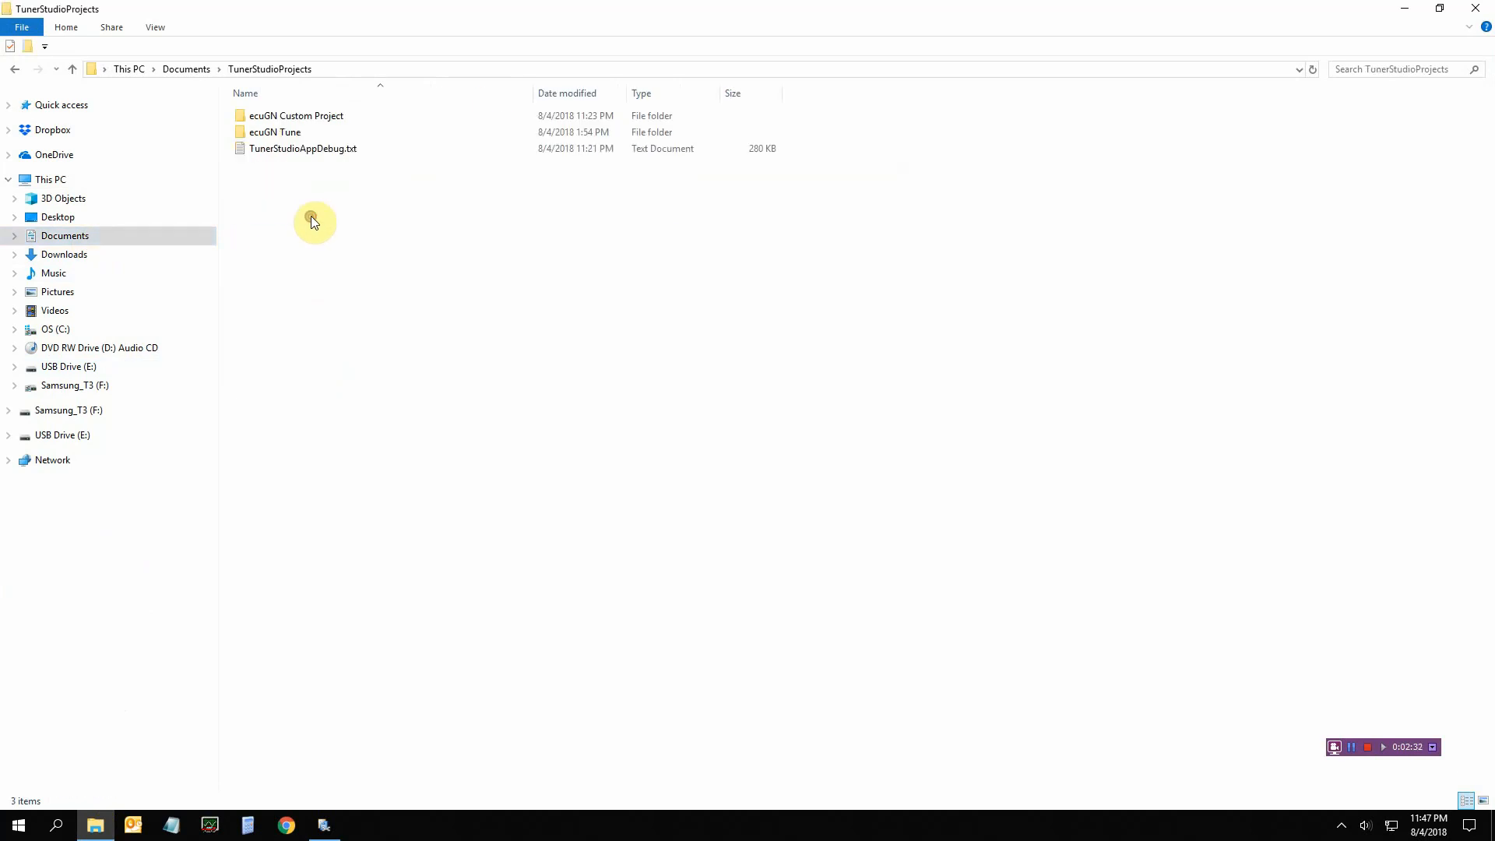
click(337, 116)
double_click(338, 115)
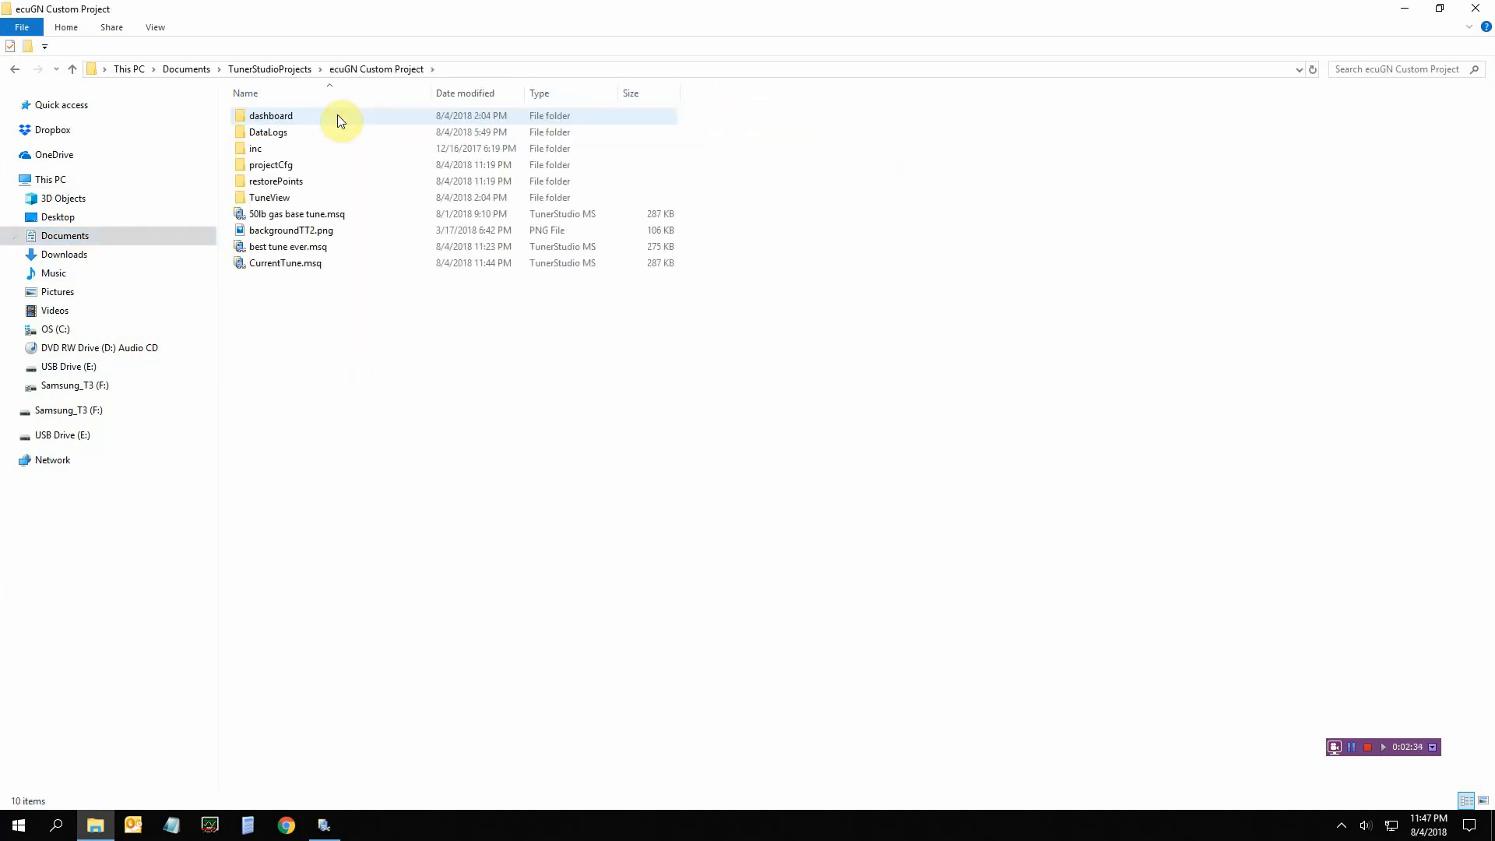
double_click(297, 181)
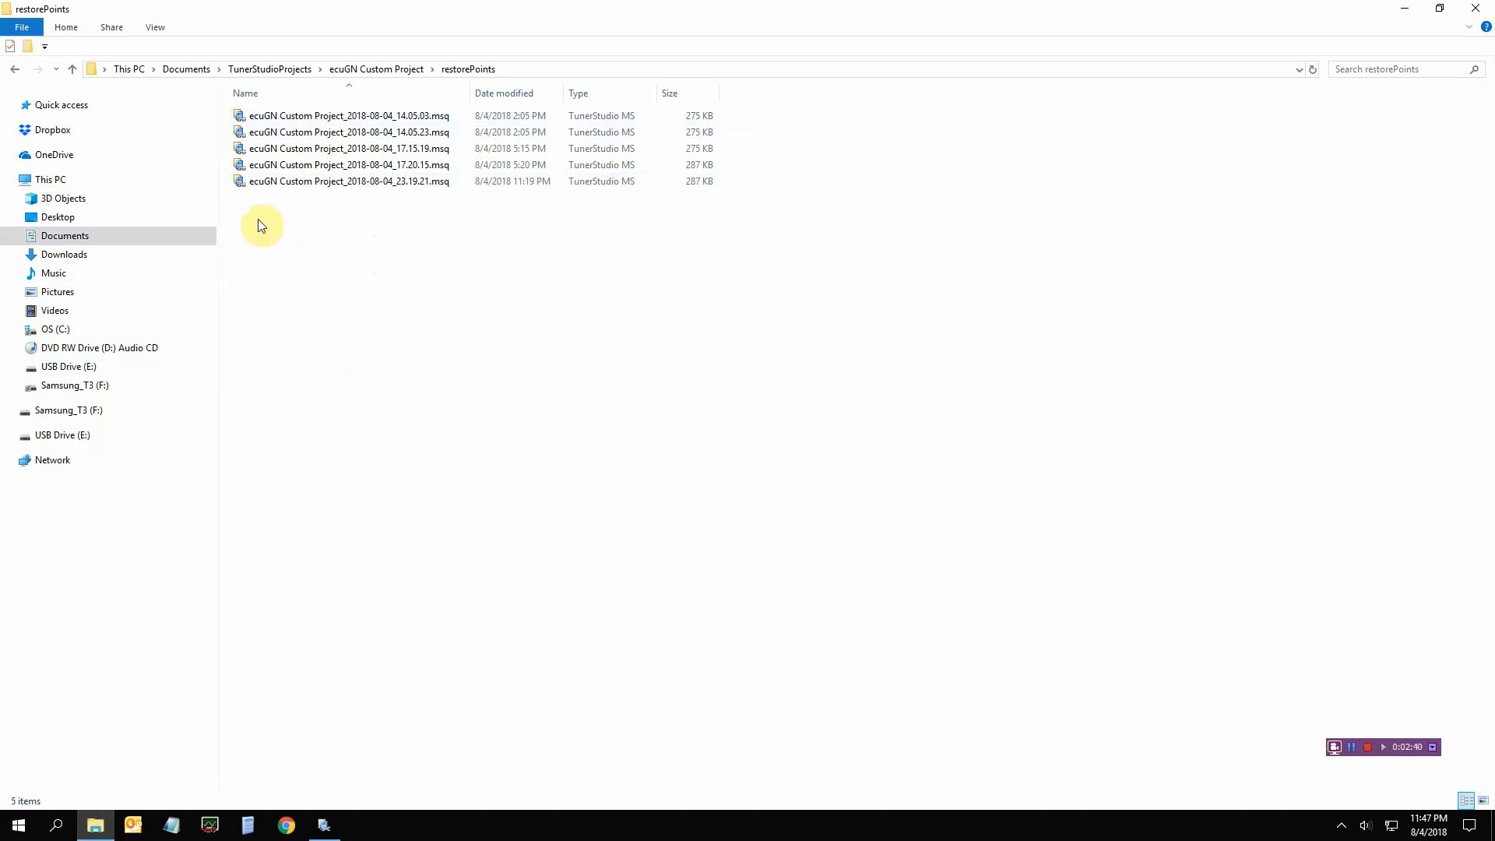
click(1482, 8)
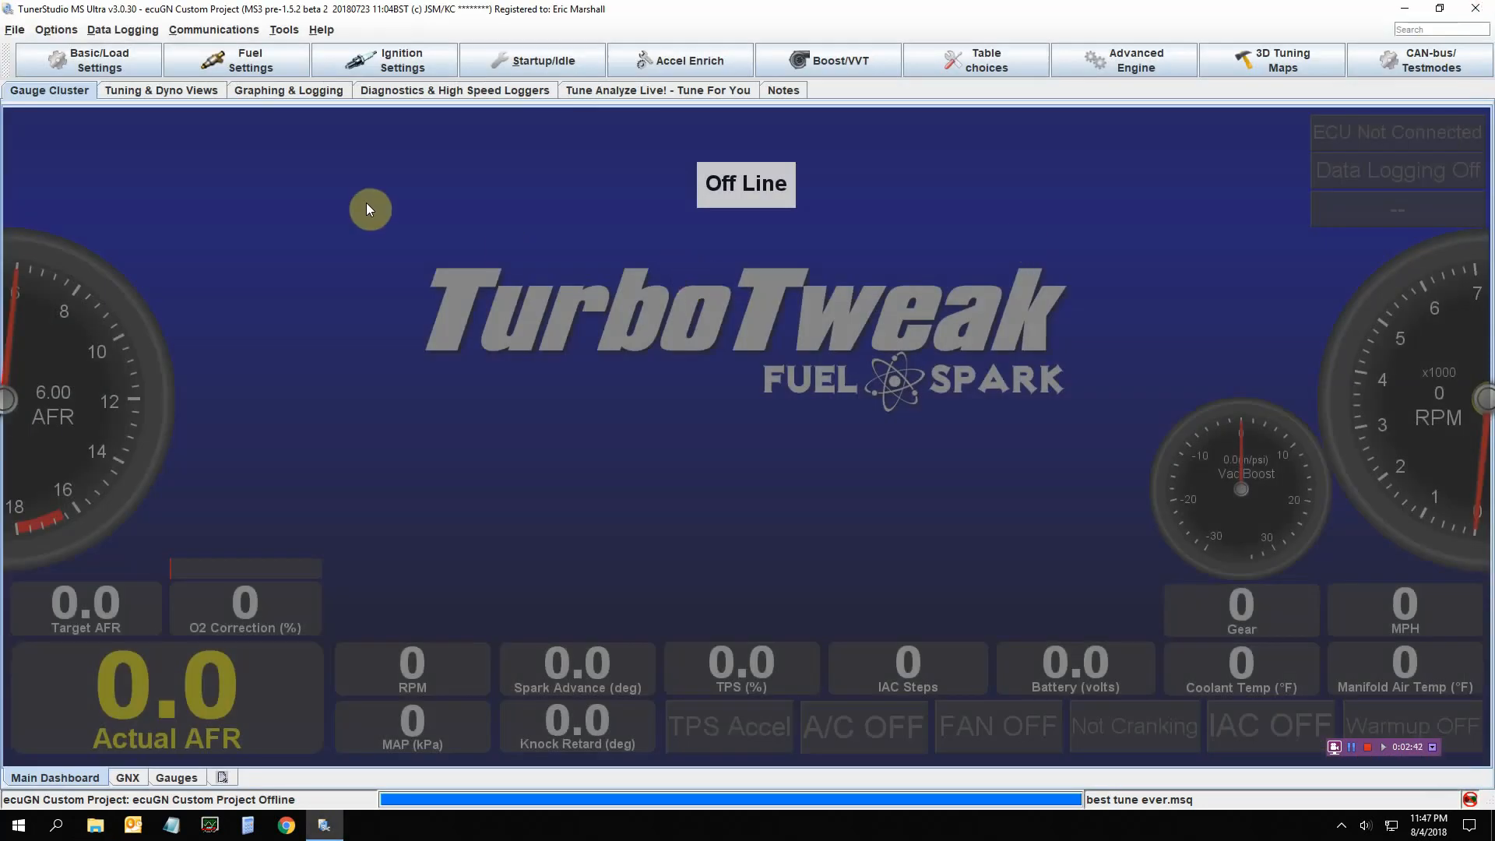
click(42, 36)
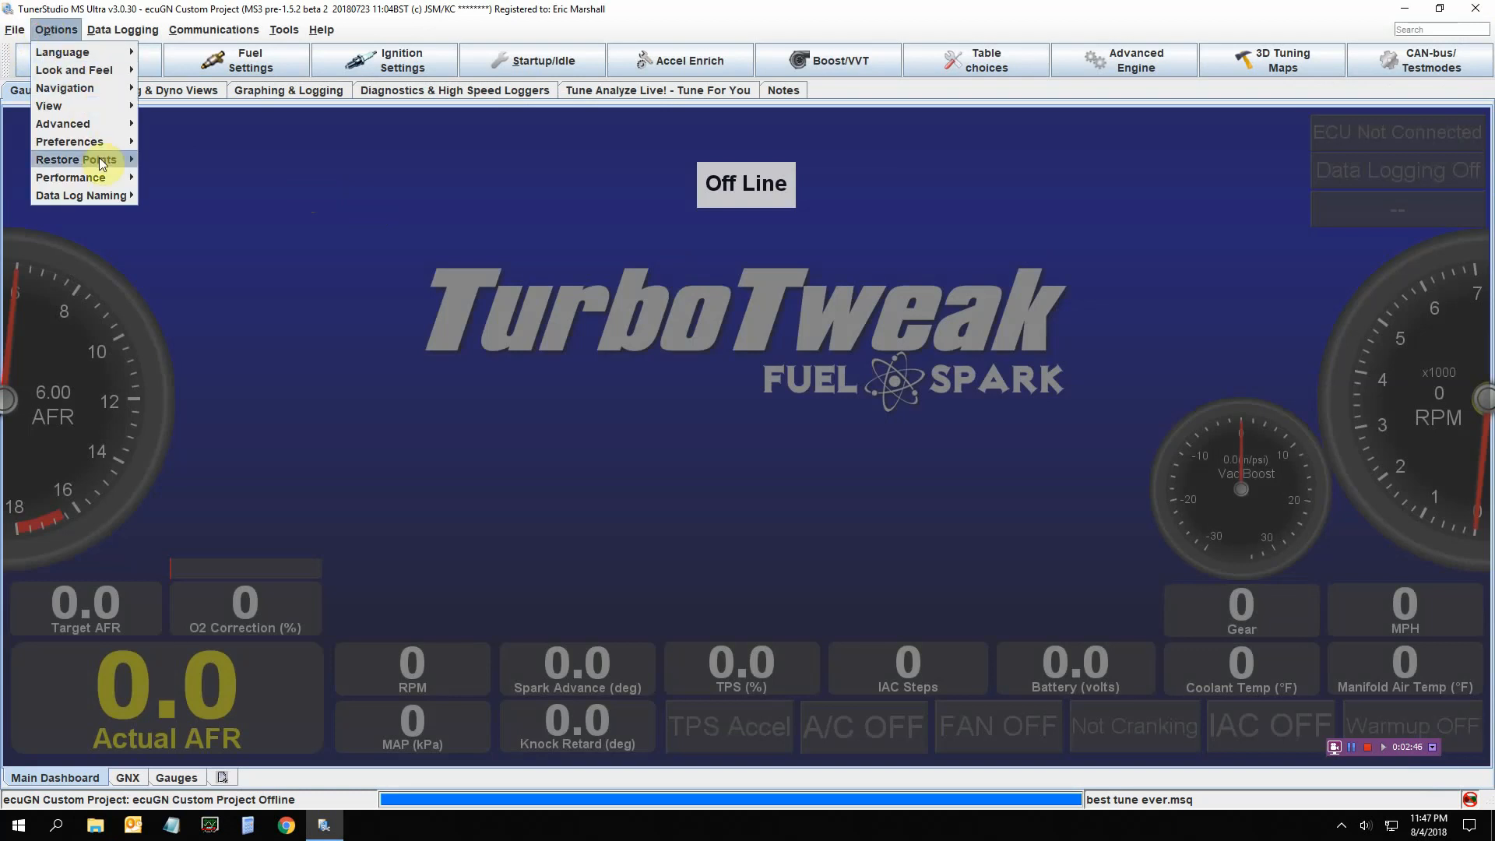
mouse_move(101, 179)
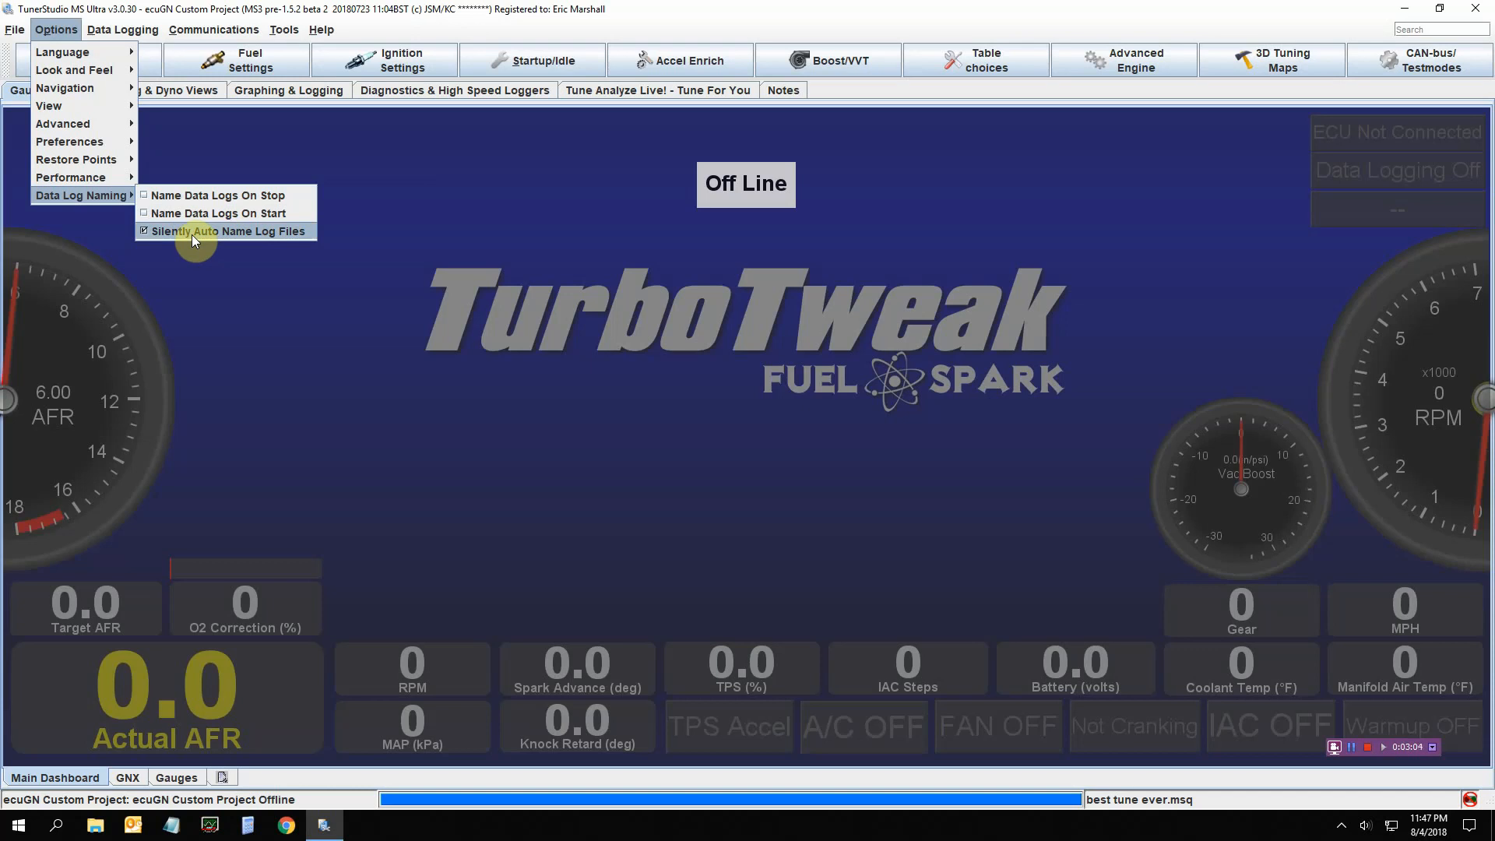
click(196, 254)
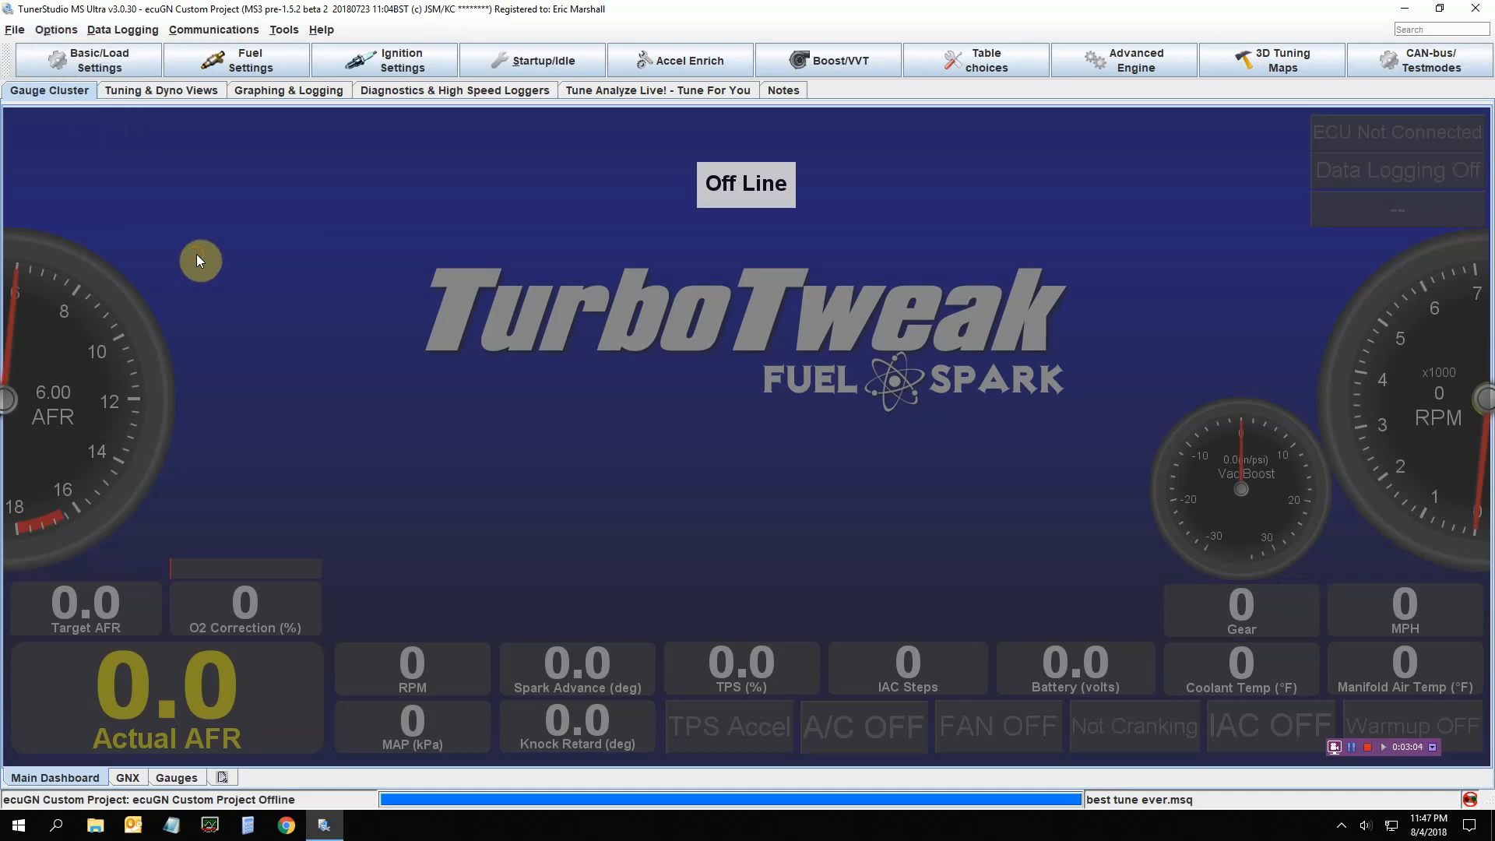
Switch to Graphing & Logging and open the Triggered Logging settings from Data Logging
click(279, 97)
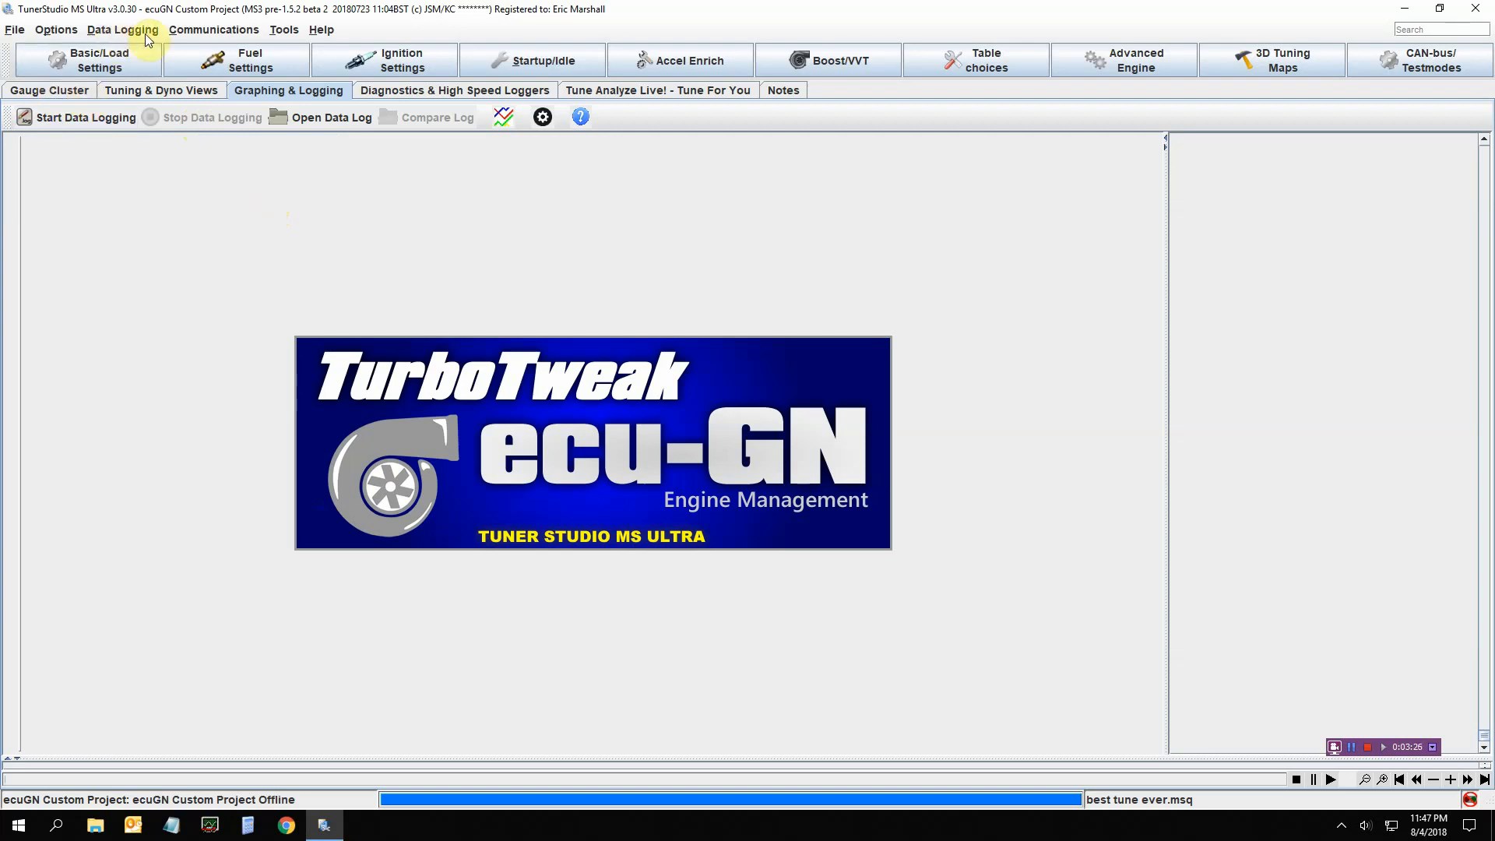
click(123, 31)
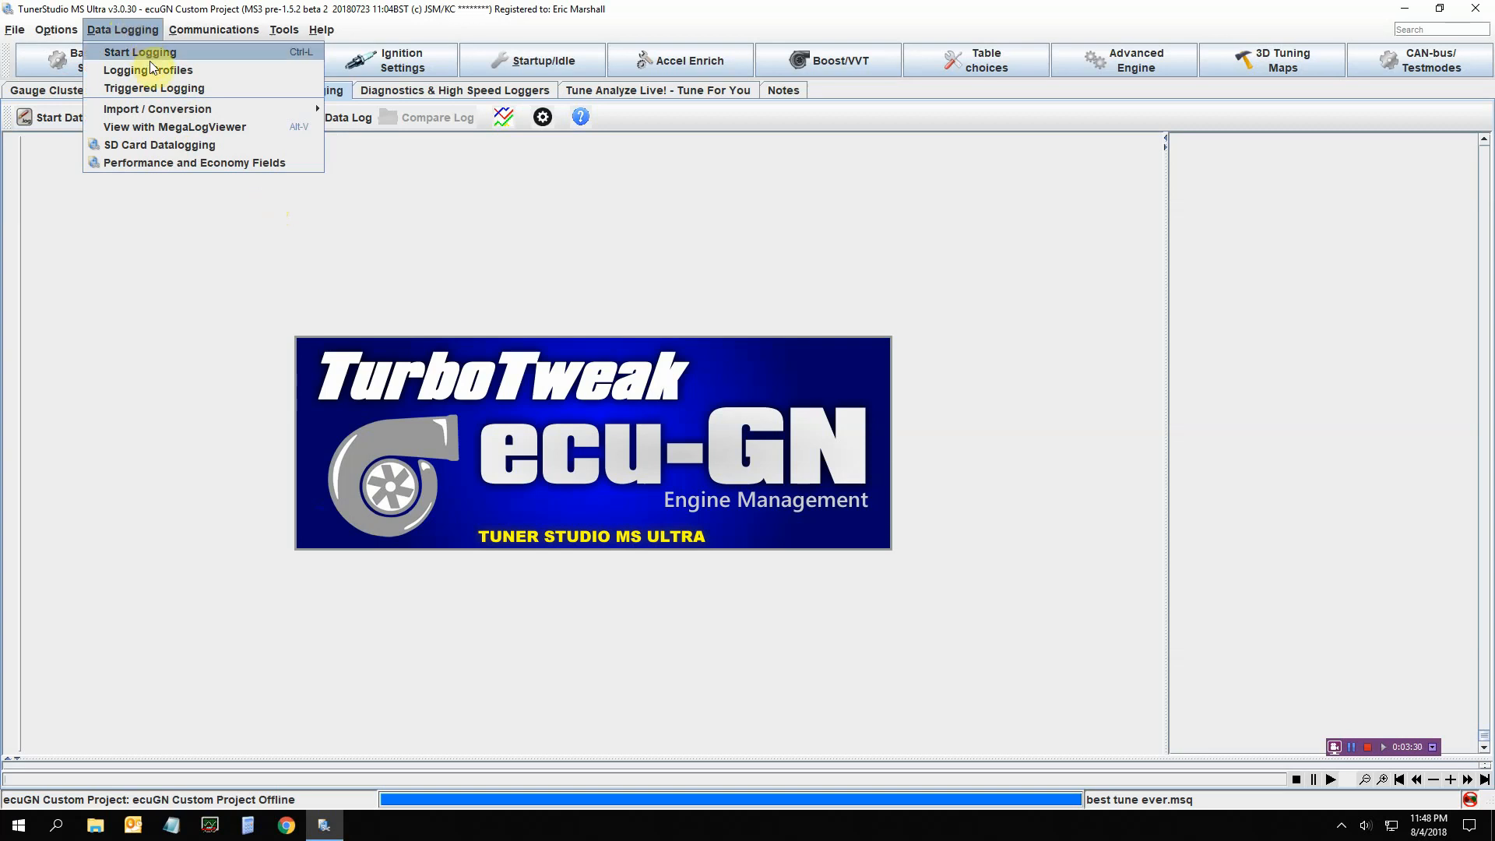
click(132, 224)
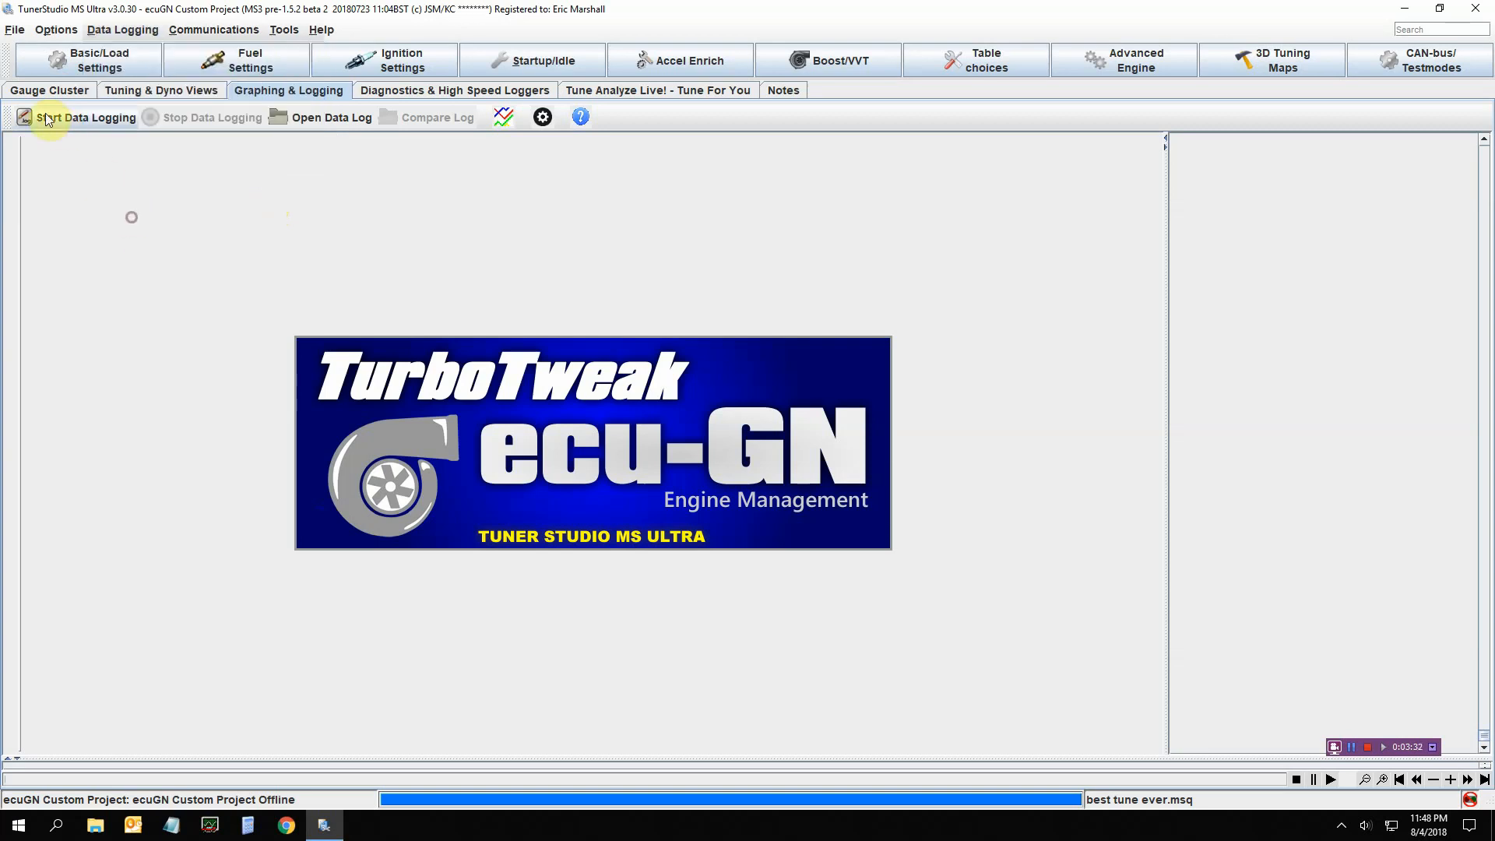
click(122, 29)
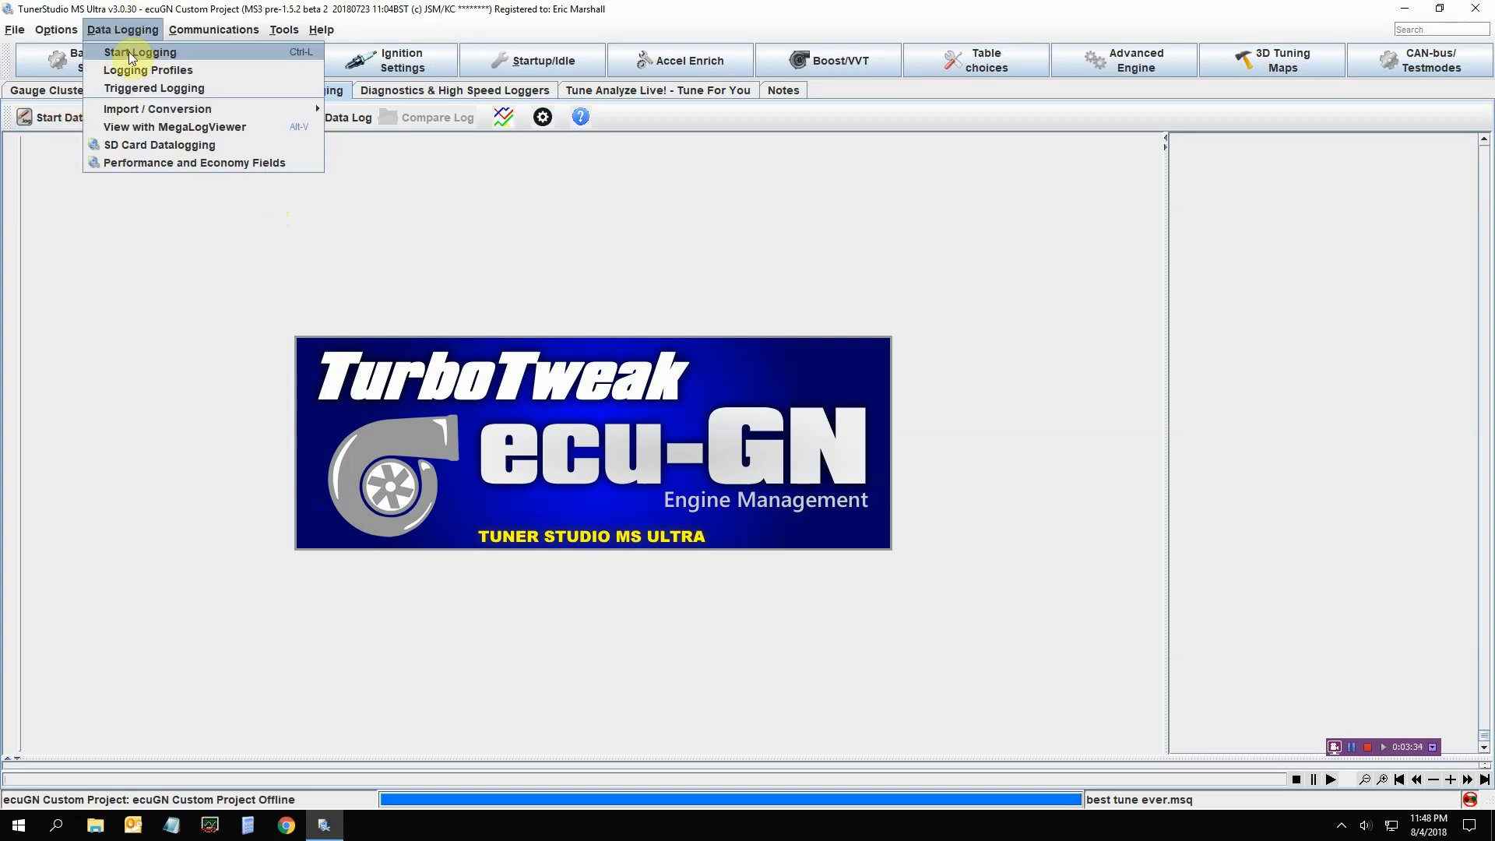
click(148, 88)
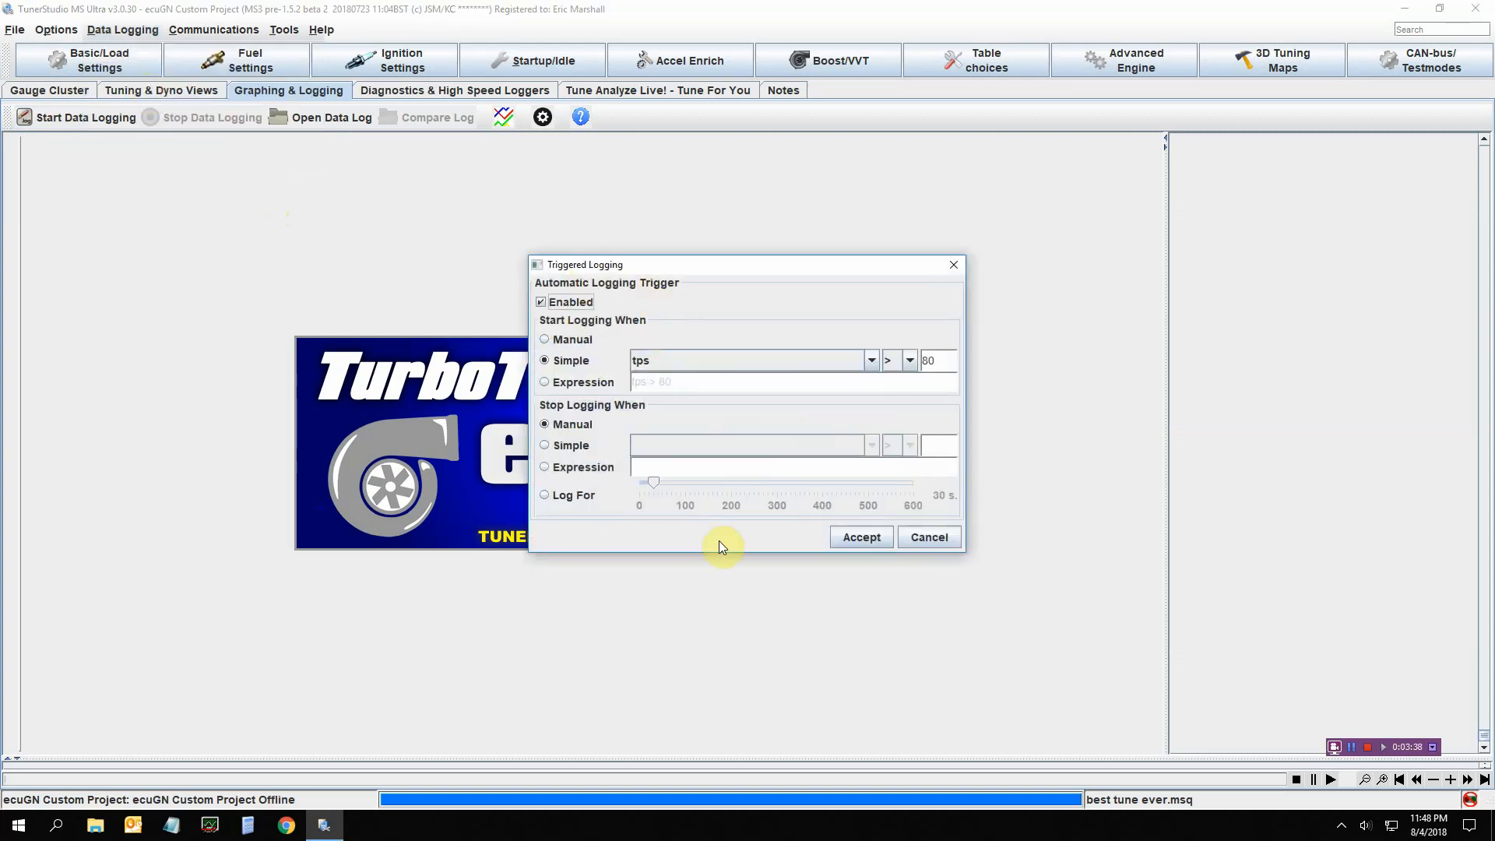
Try the tps start trigger and 'Log For' stop option, then disable triggering and cancel
click(869, 363)
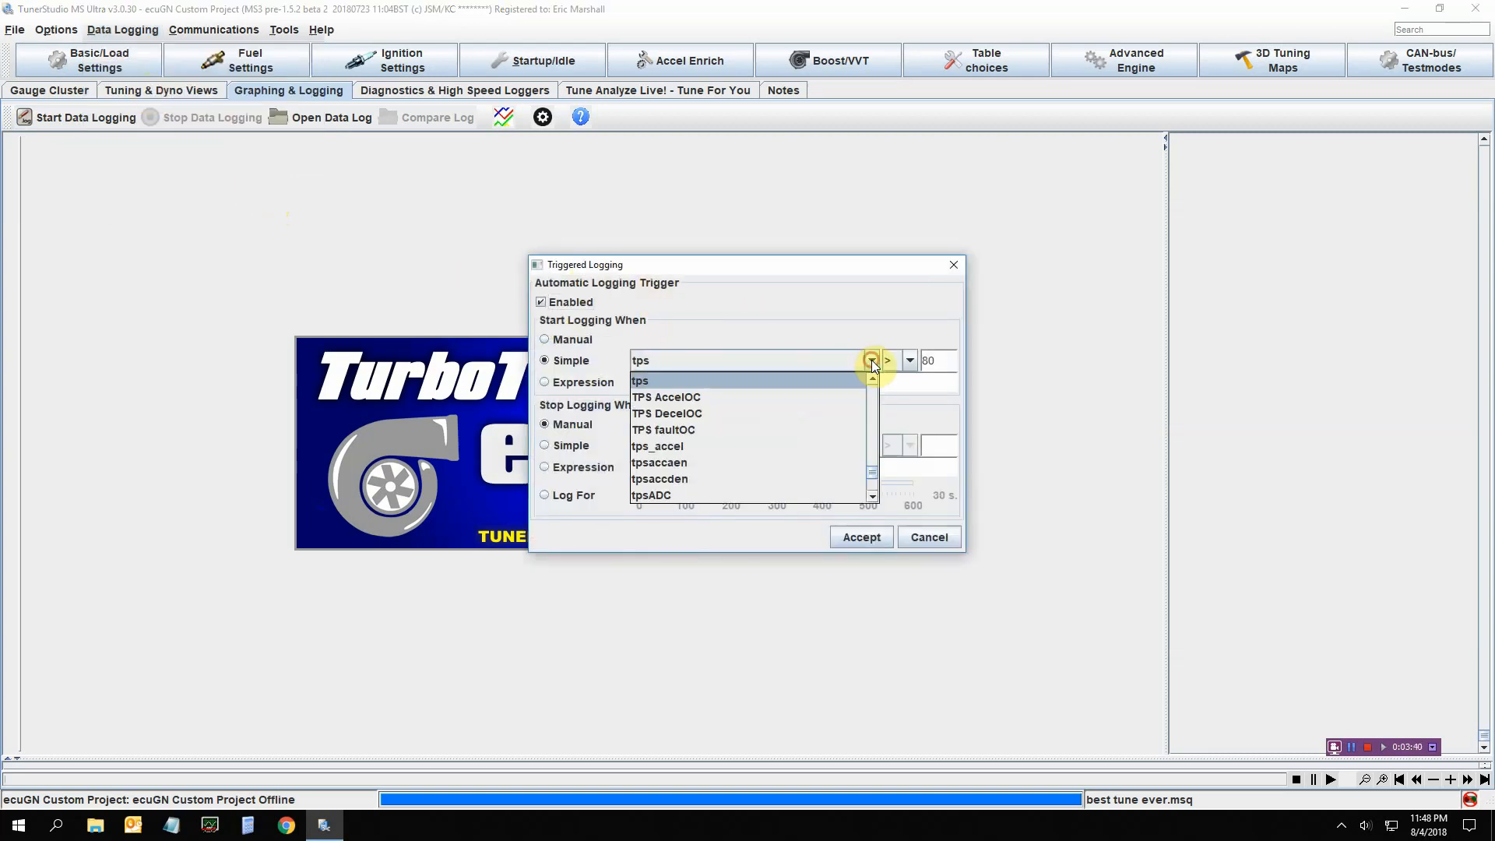
drag(871, 473, 873, 471)
click(813, 291)
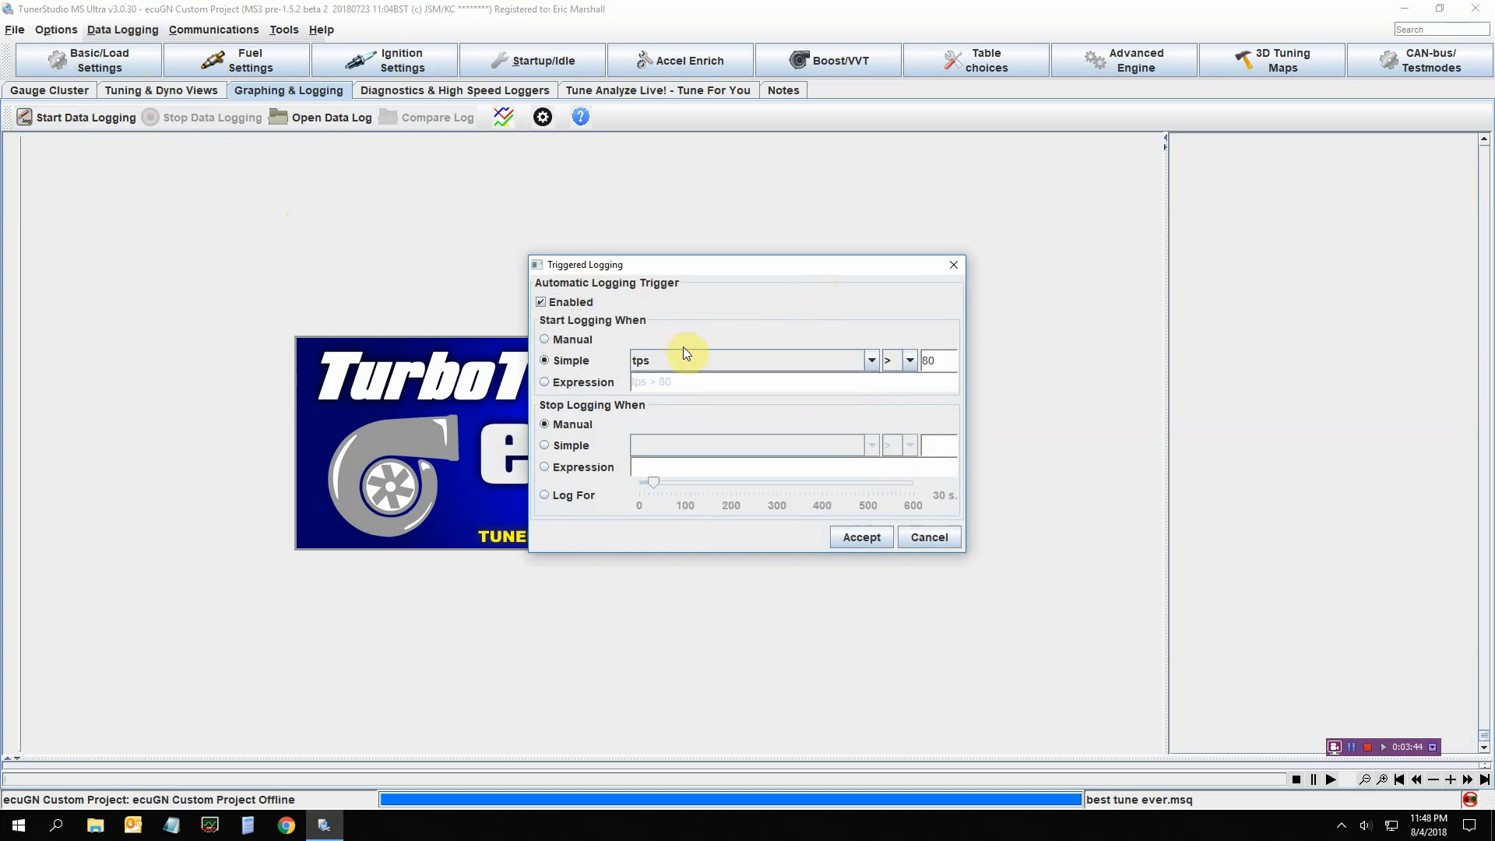
click(554, 305)
click(554, 304)
click(544, 496)
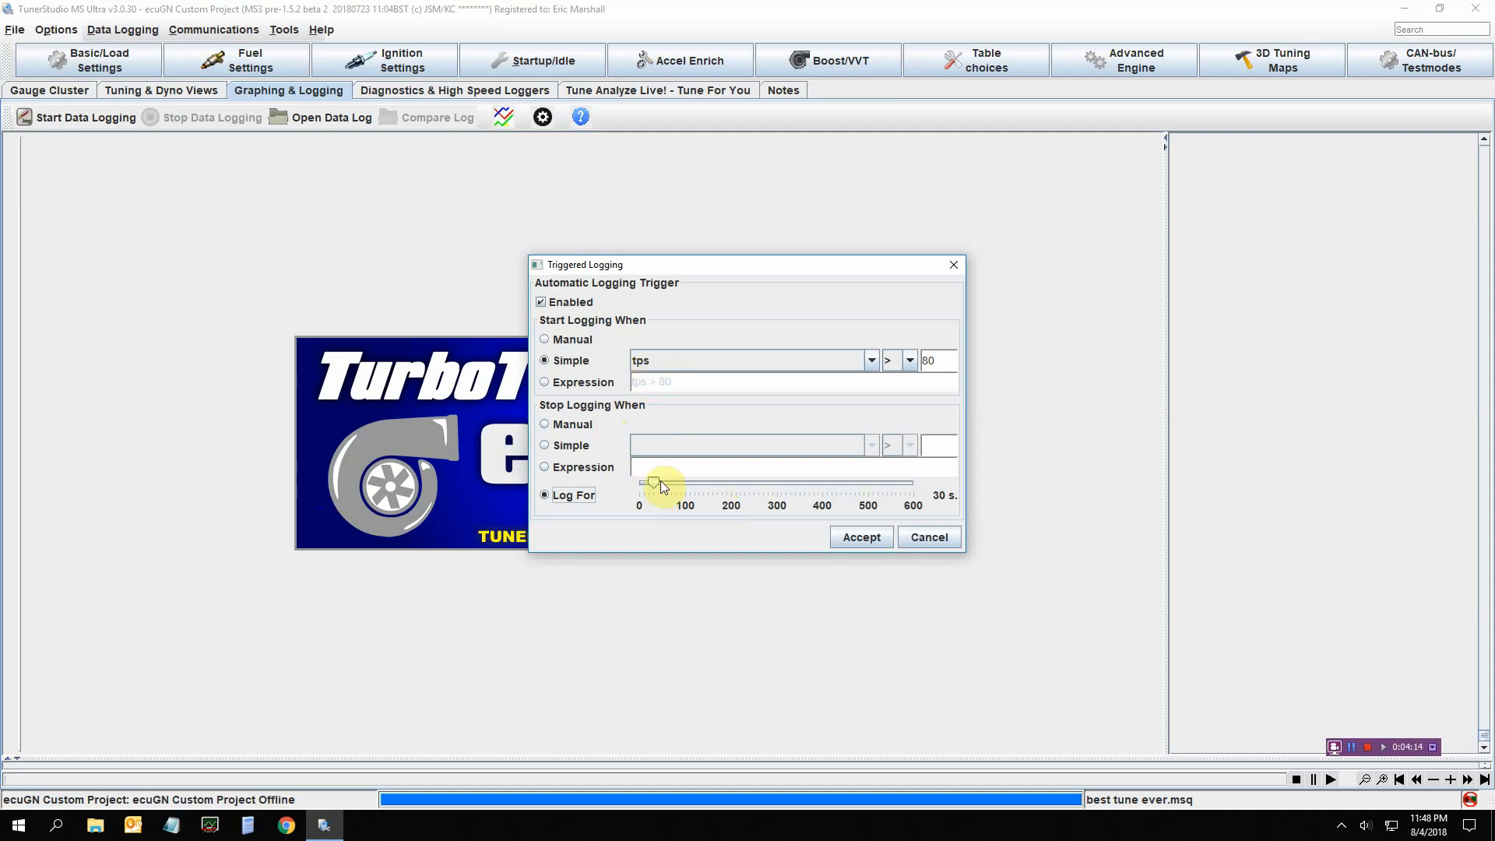
click(541, 302)
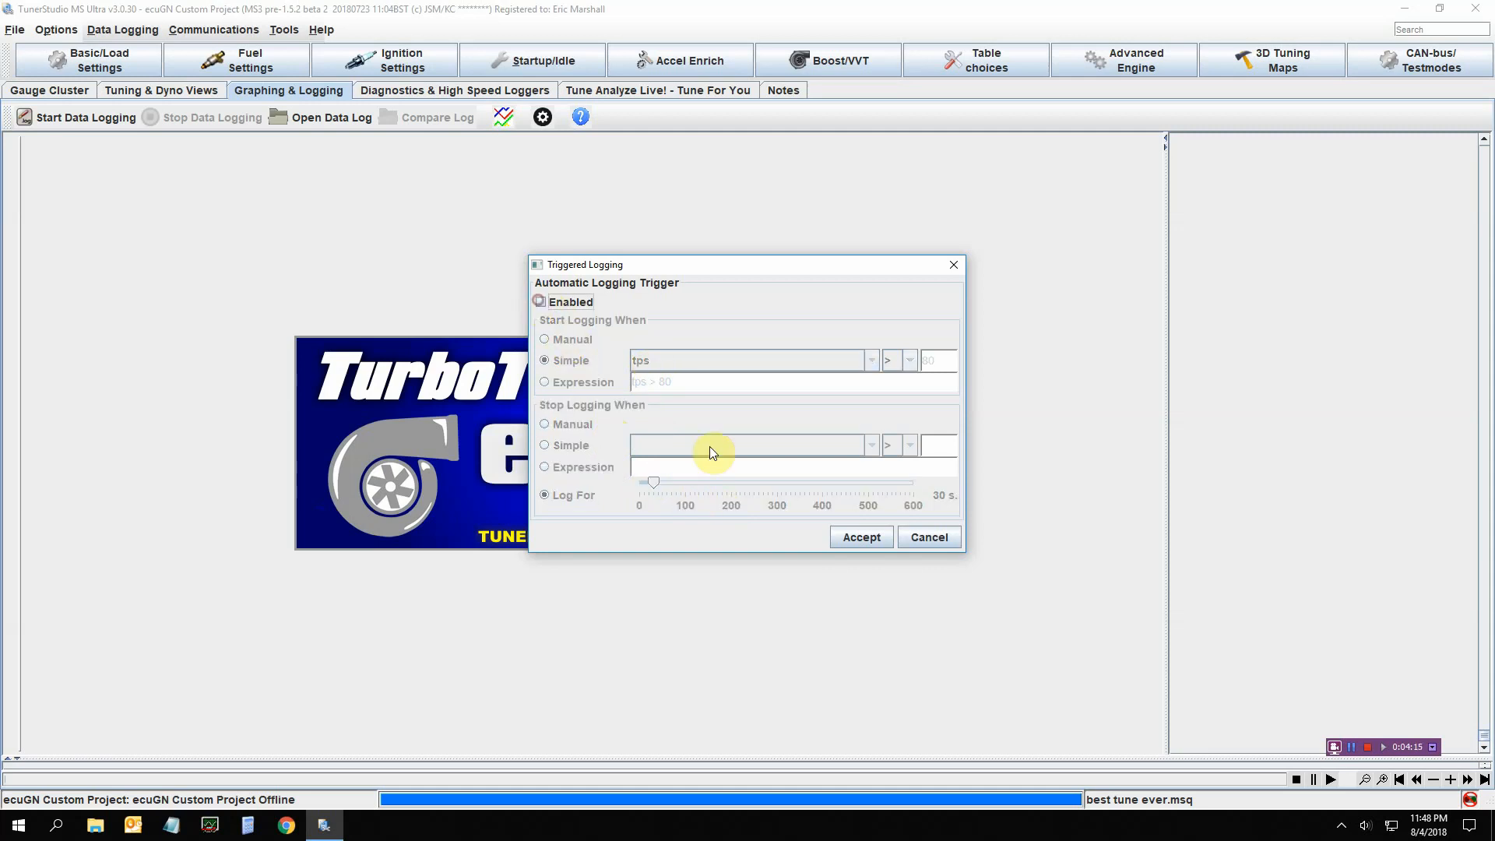
click(913, 534)
click(118, 29)
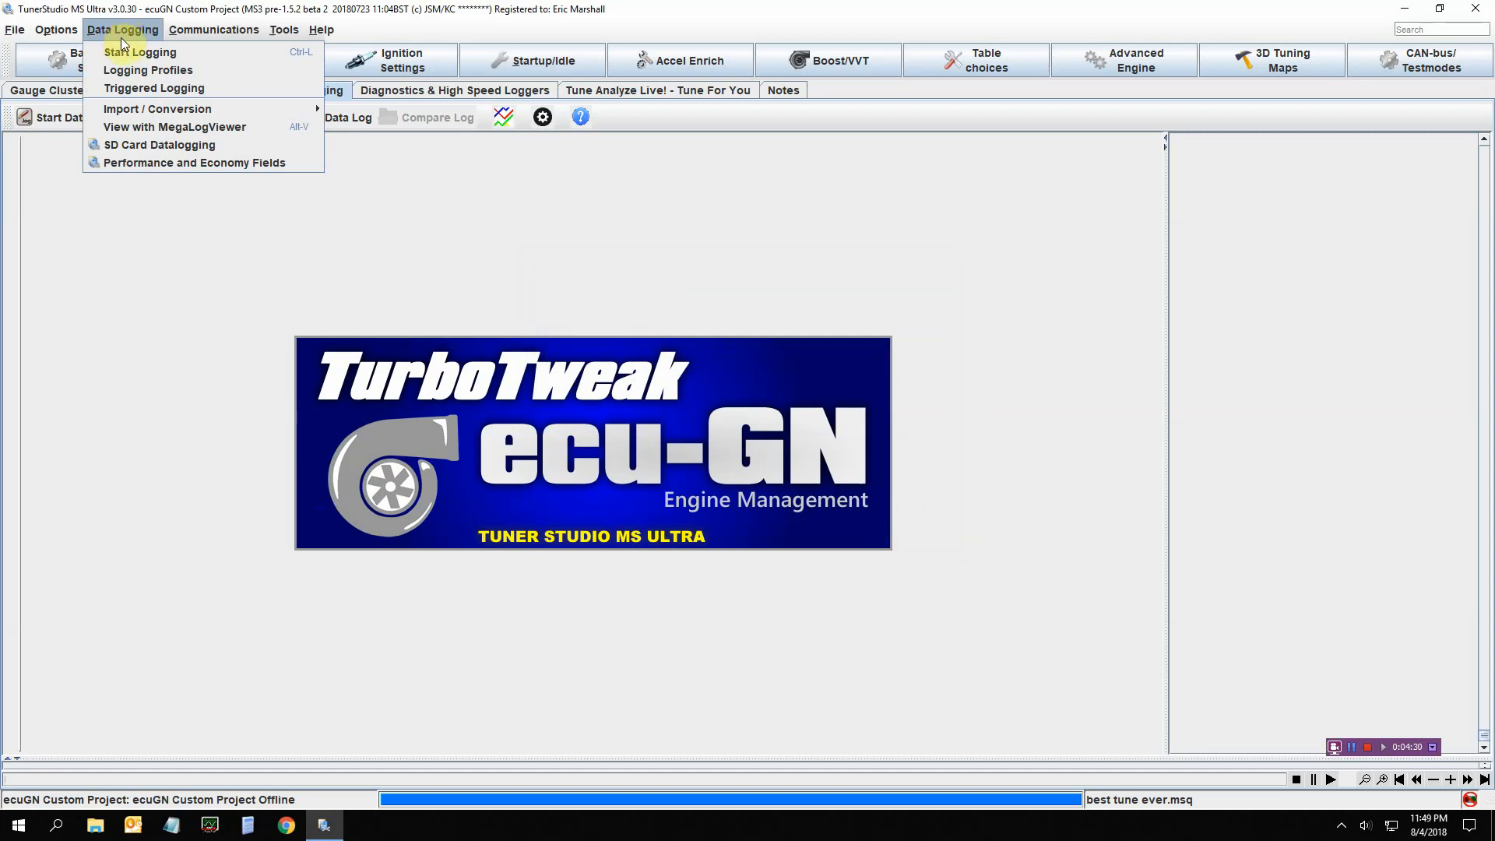
click(187, 147)
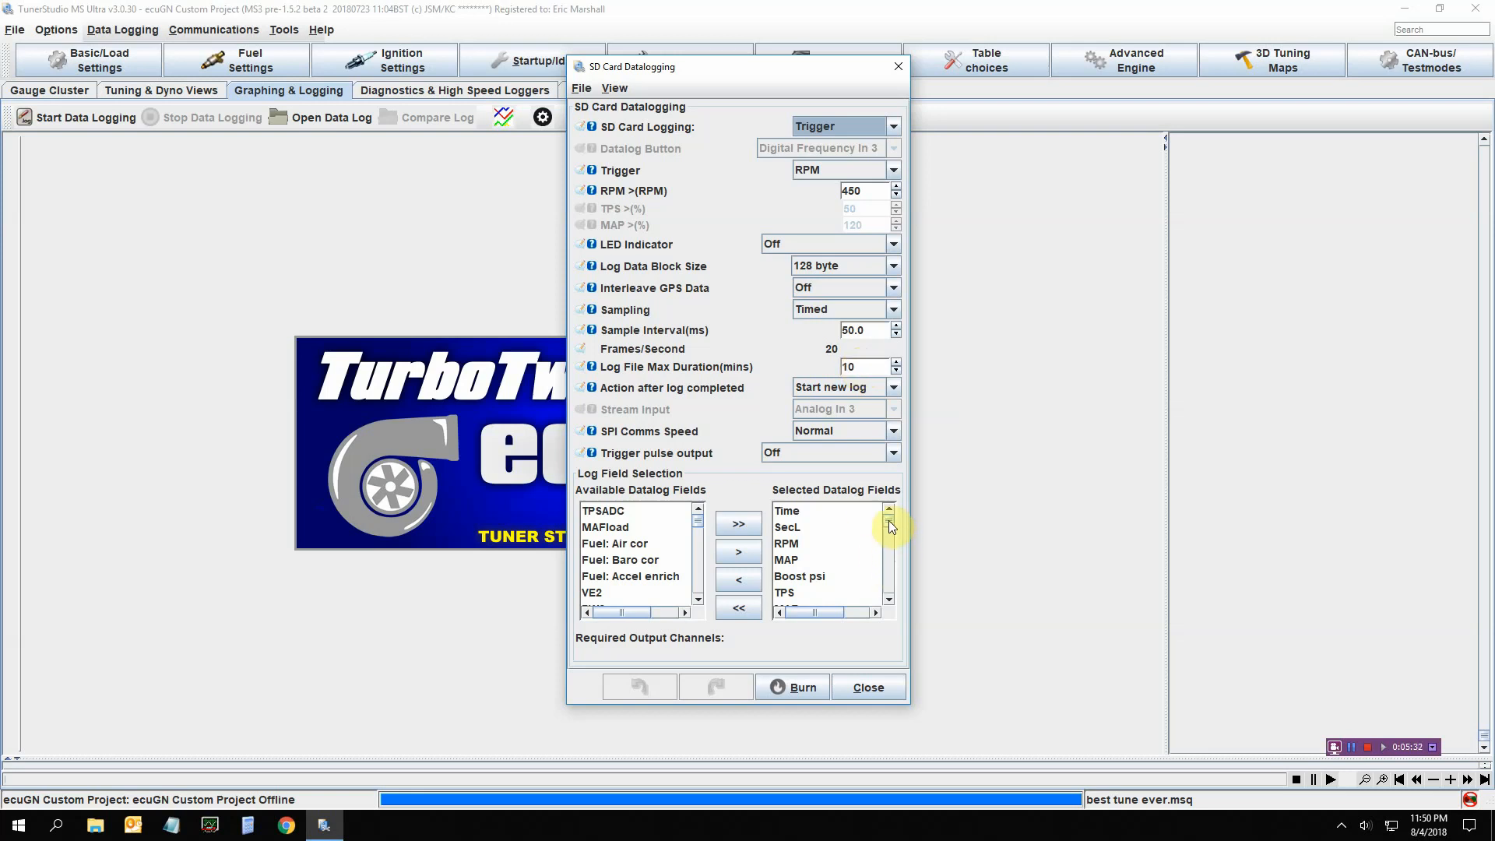
mouse_move(888, 520)
mouse_down()
mouse_move(897, 600)
mouse_move(903, 521)
mouse_up()
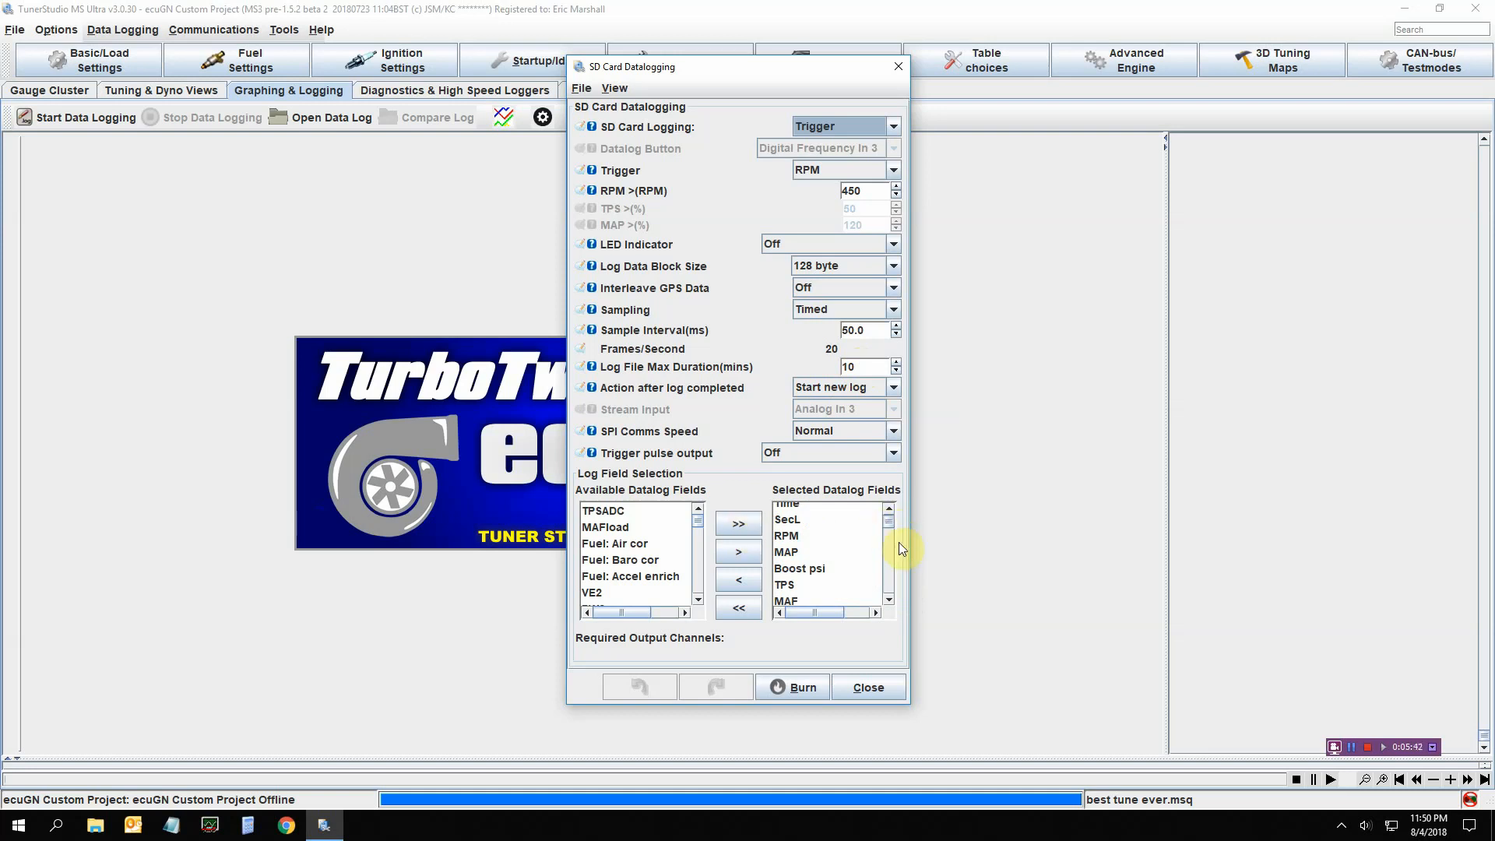
mouse_move(889, 521)
mouse_down()
mouse_move(903, 584)
mouse_move(895, 510)
mouse_up()
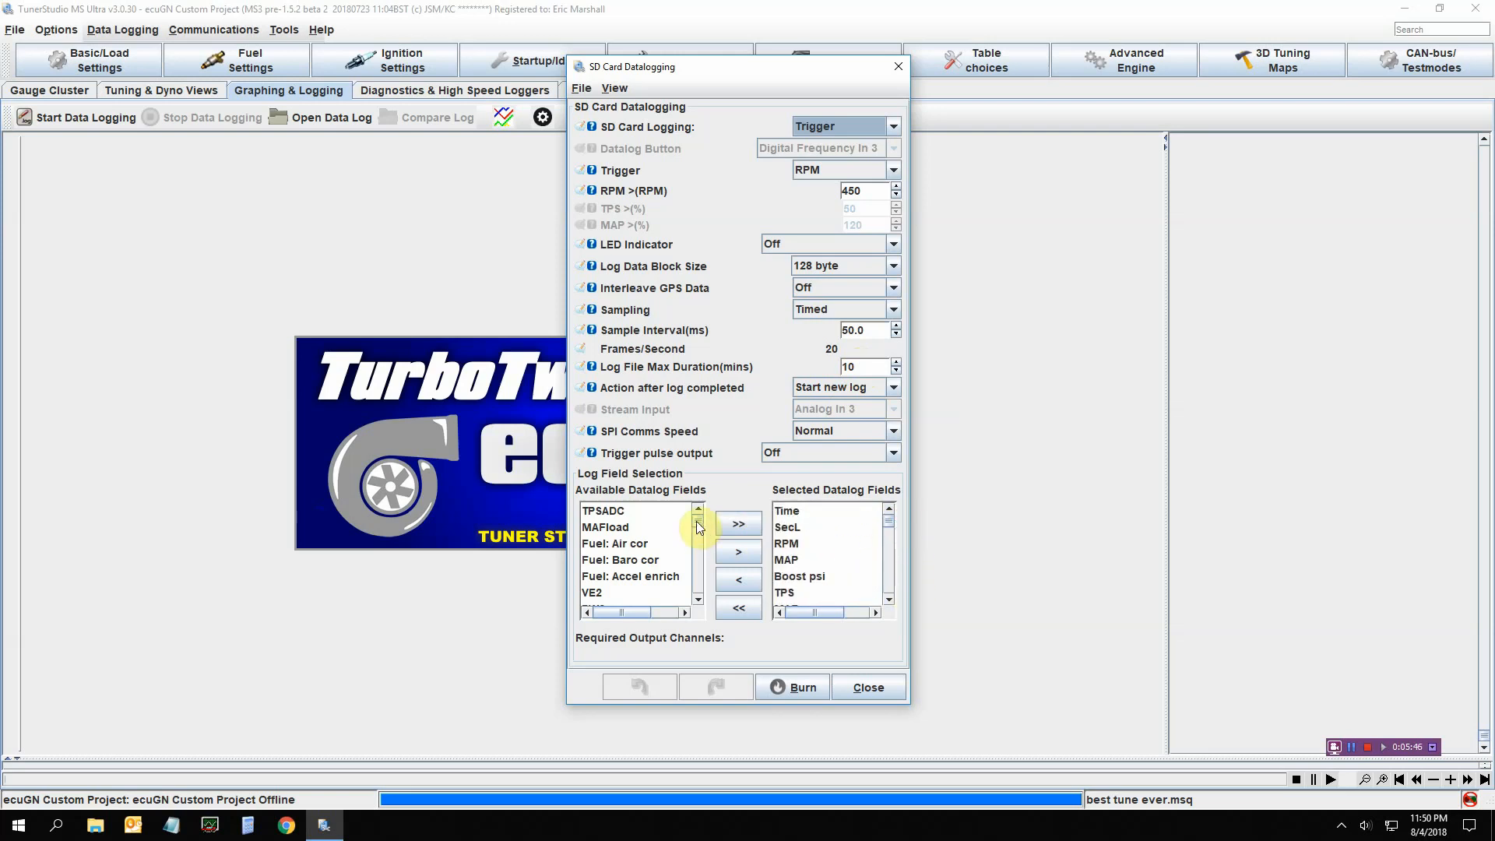
drag(696, 521, 703, 536)
drag(703, 551, 708, 511)
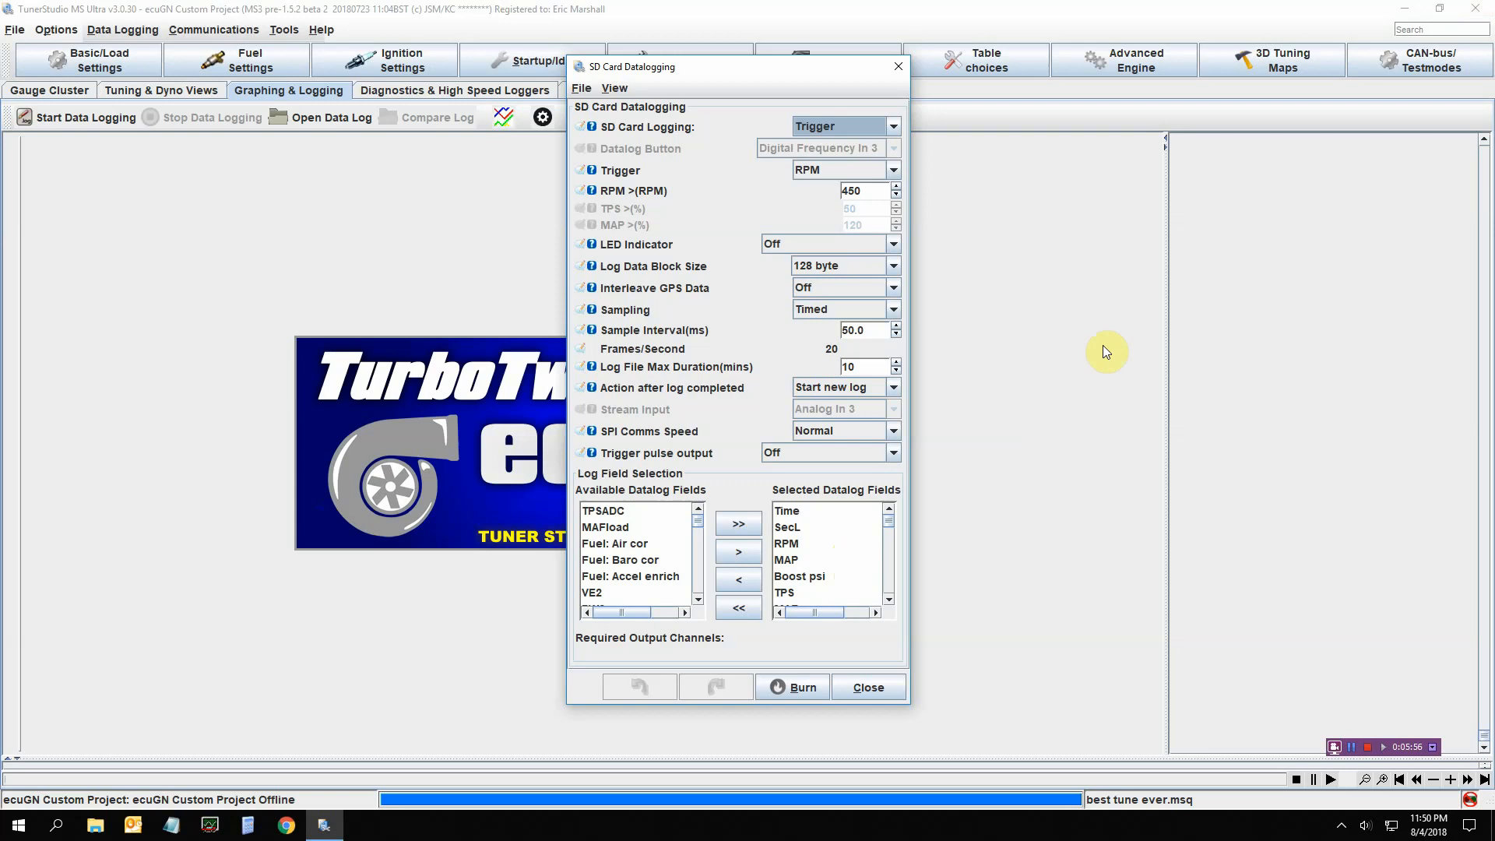
click(866, 687)
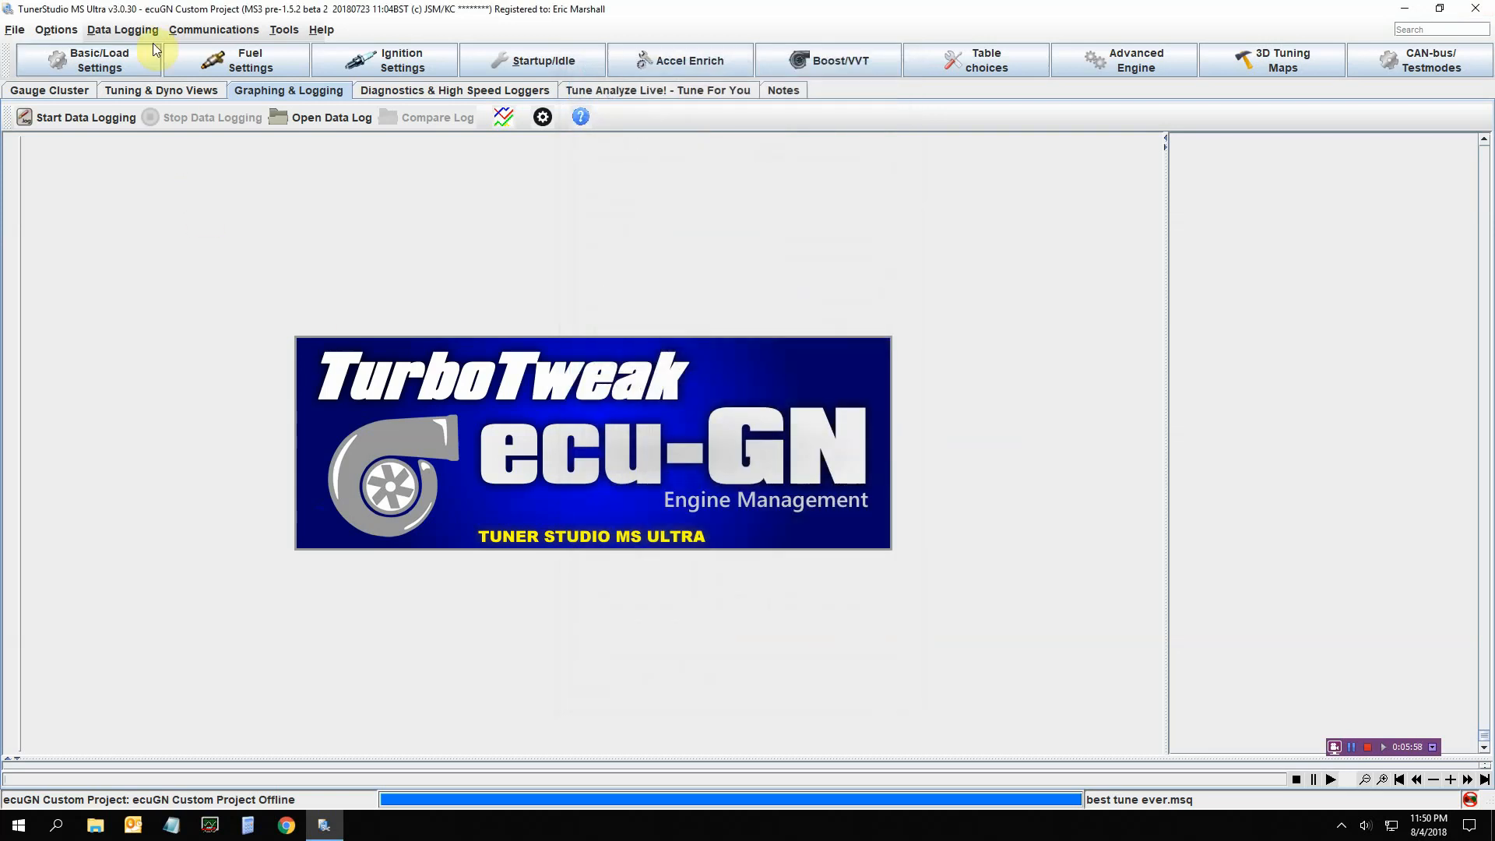
Open and dismiss the Data Logging menu, then return to the Gauge Cluster dashboard
click(130, 31)
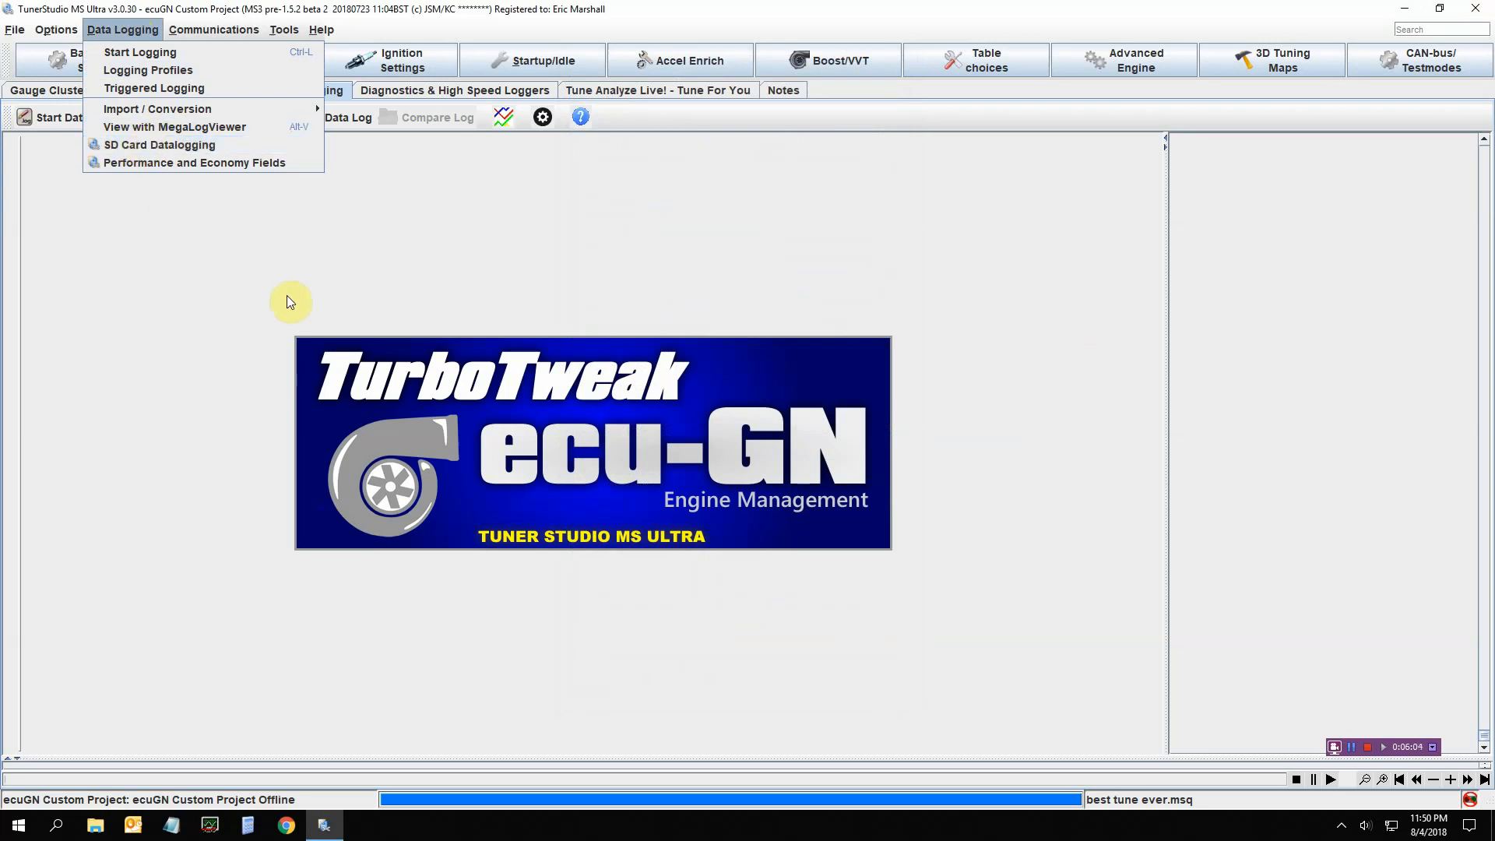
click(187, 213)
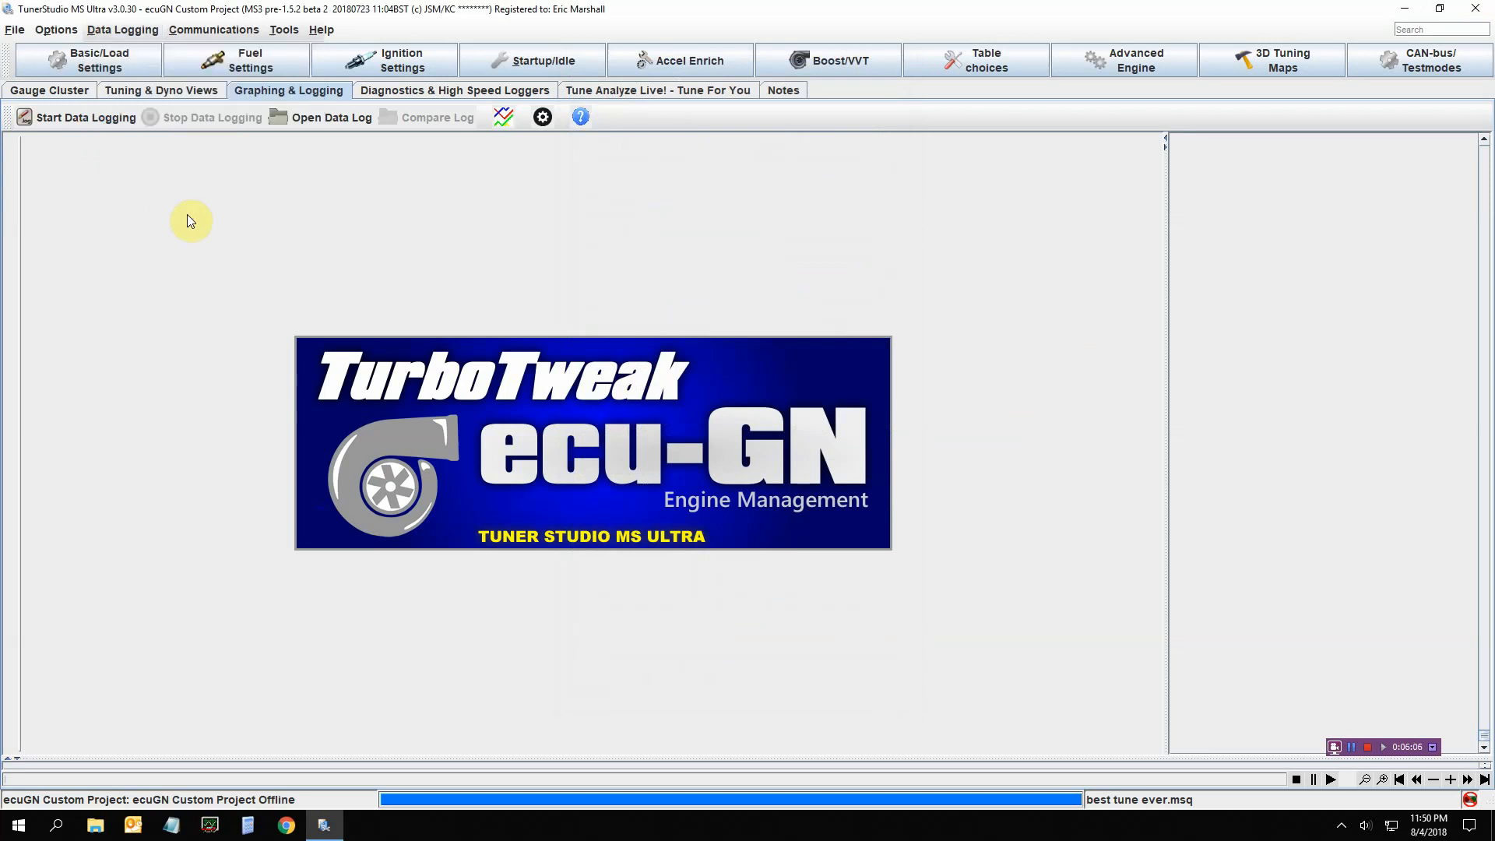
click(77, 92)
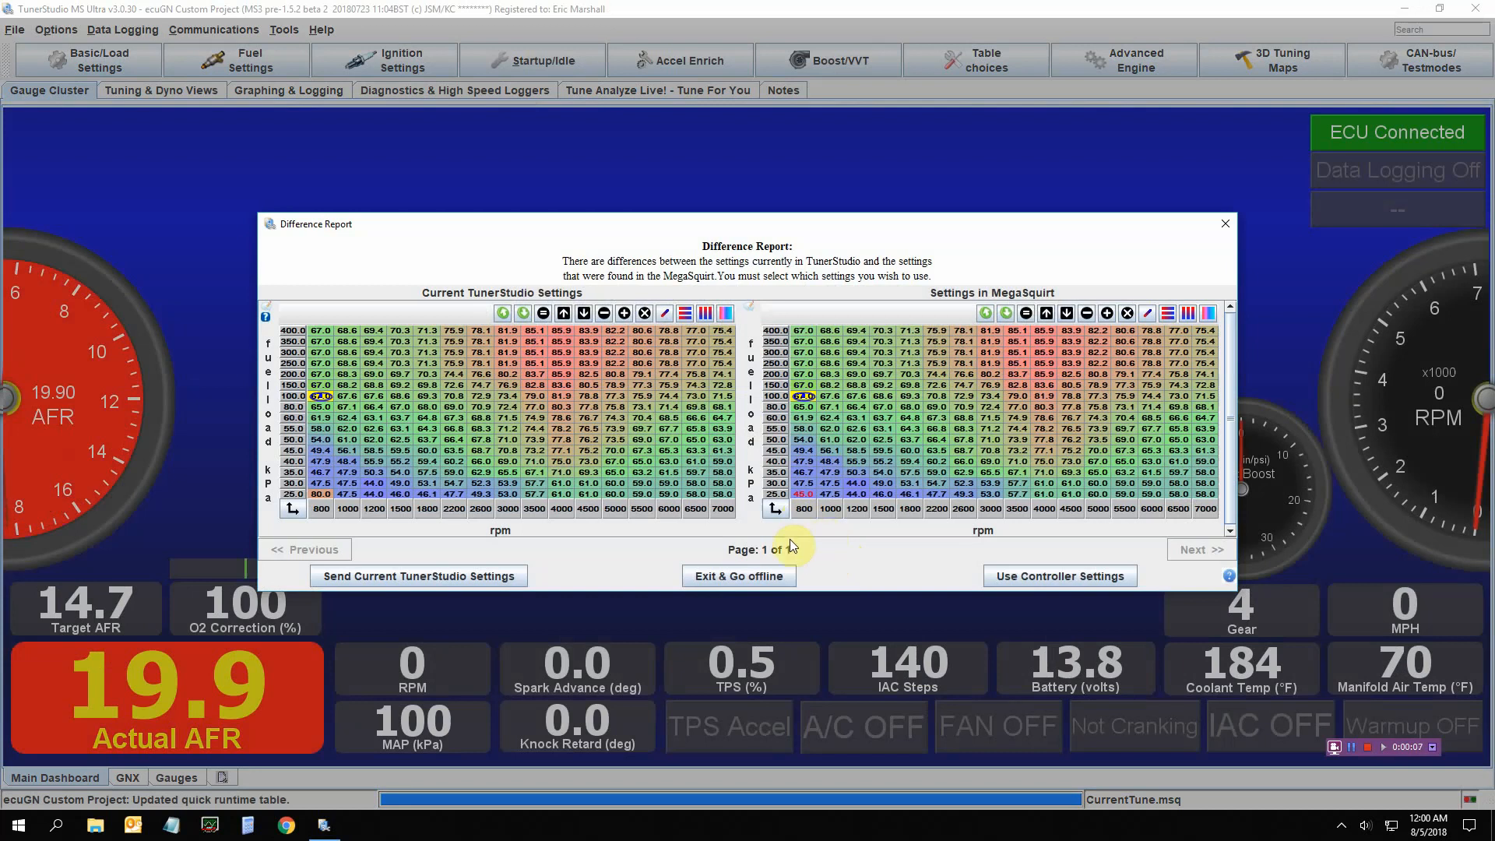
Adopt the controller's settings, set the MS3 clock to now, and show the Graphing & Logging page
click(1035, 577)
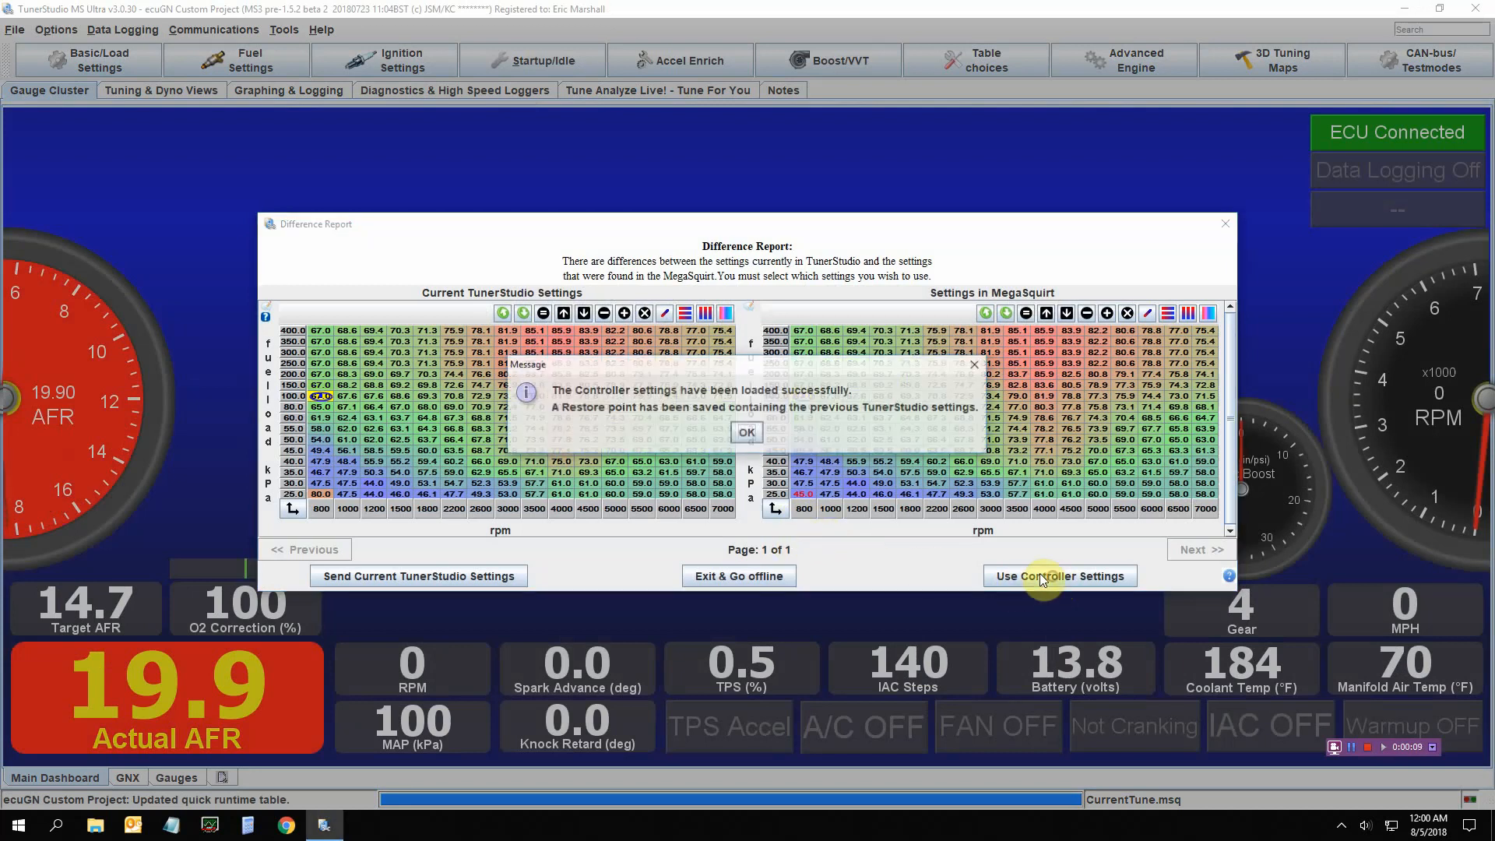
click(746, 432)
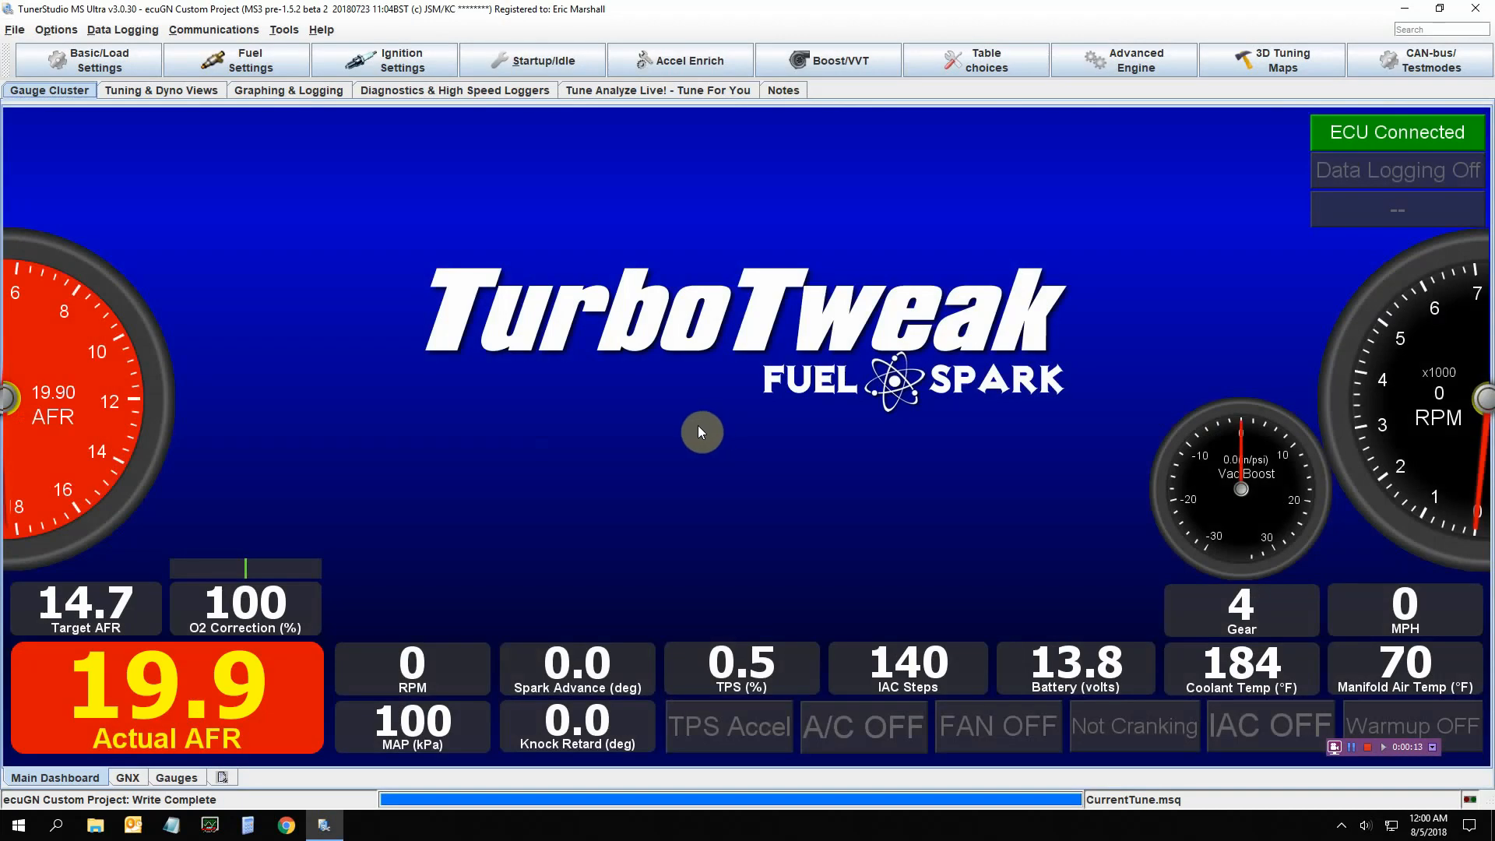
click(129, 32)
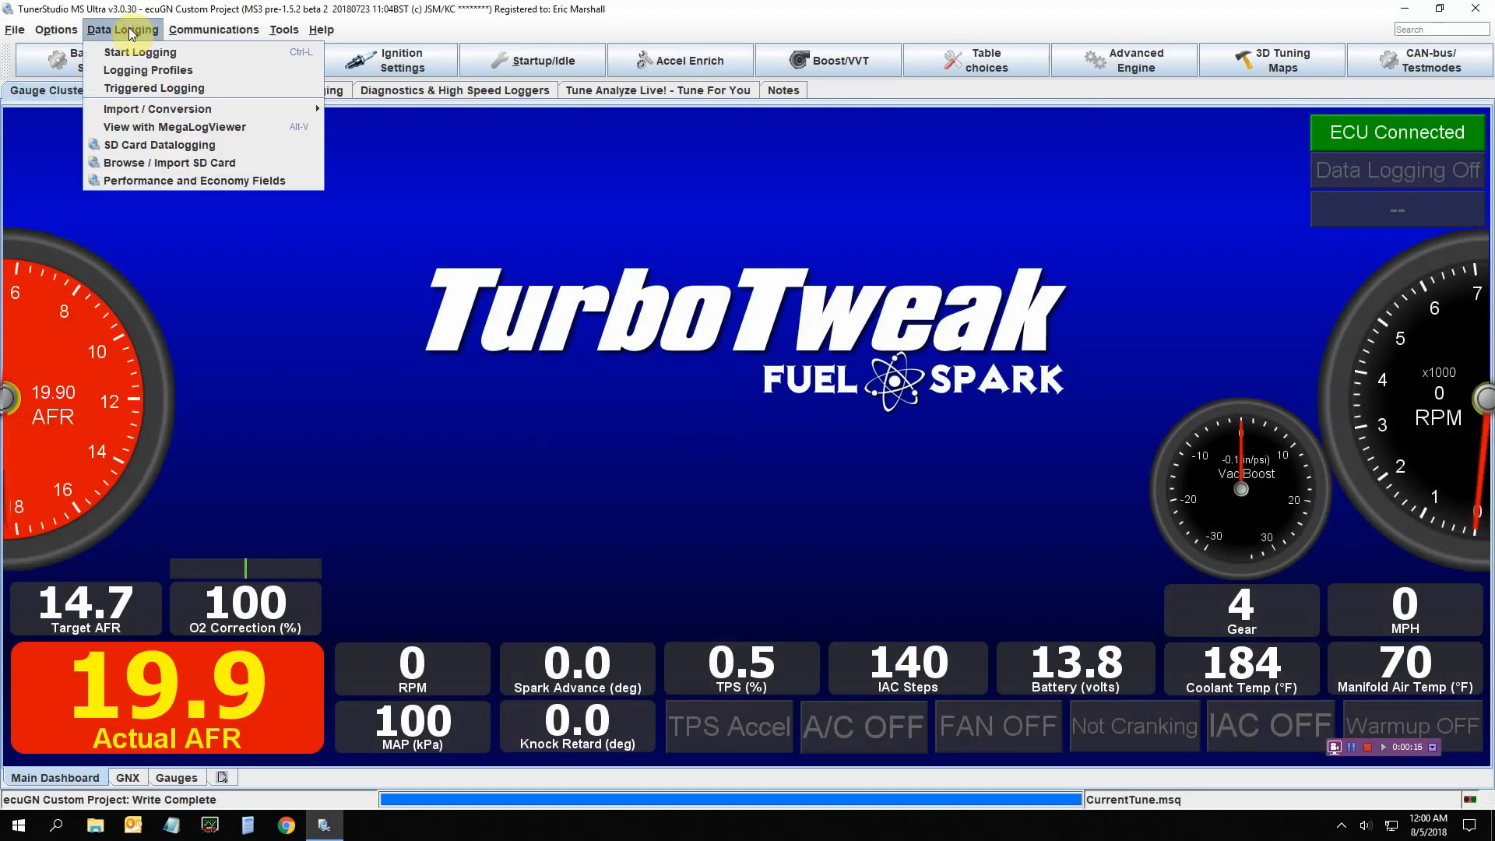
click(207, 164)
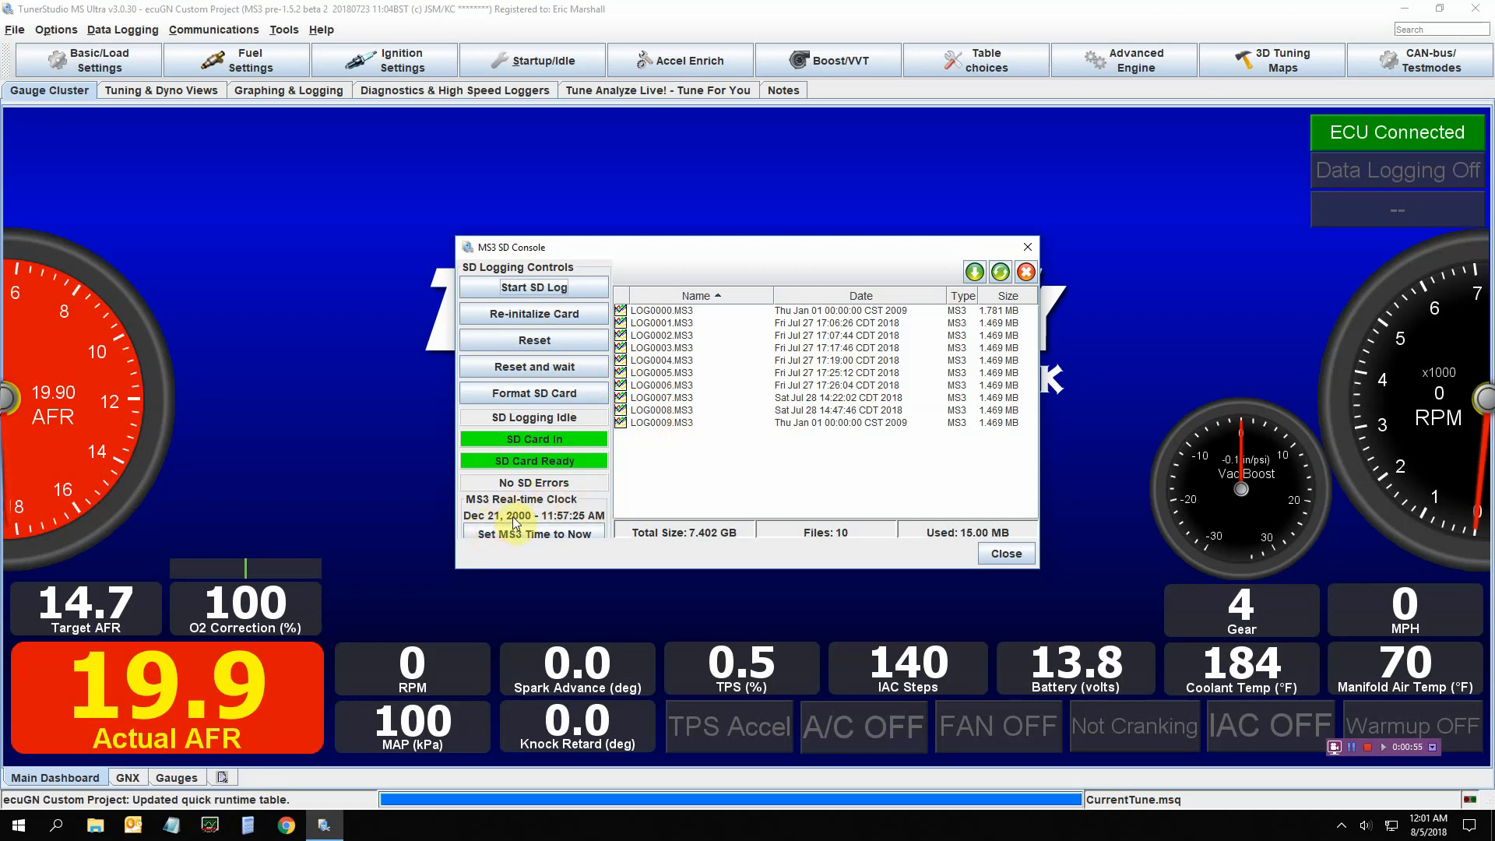
click(543, 535)
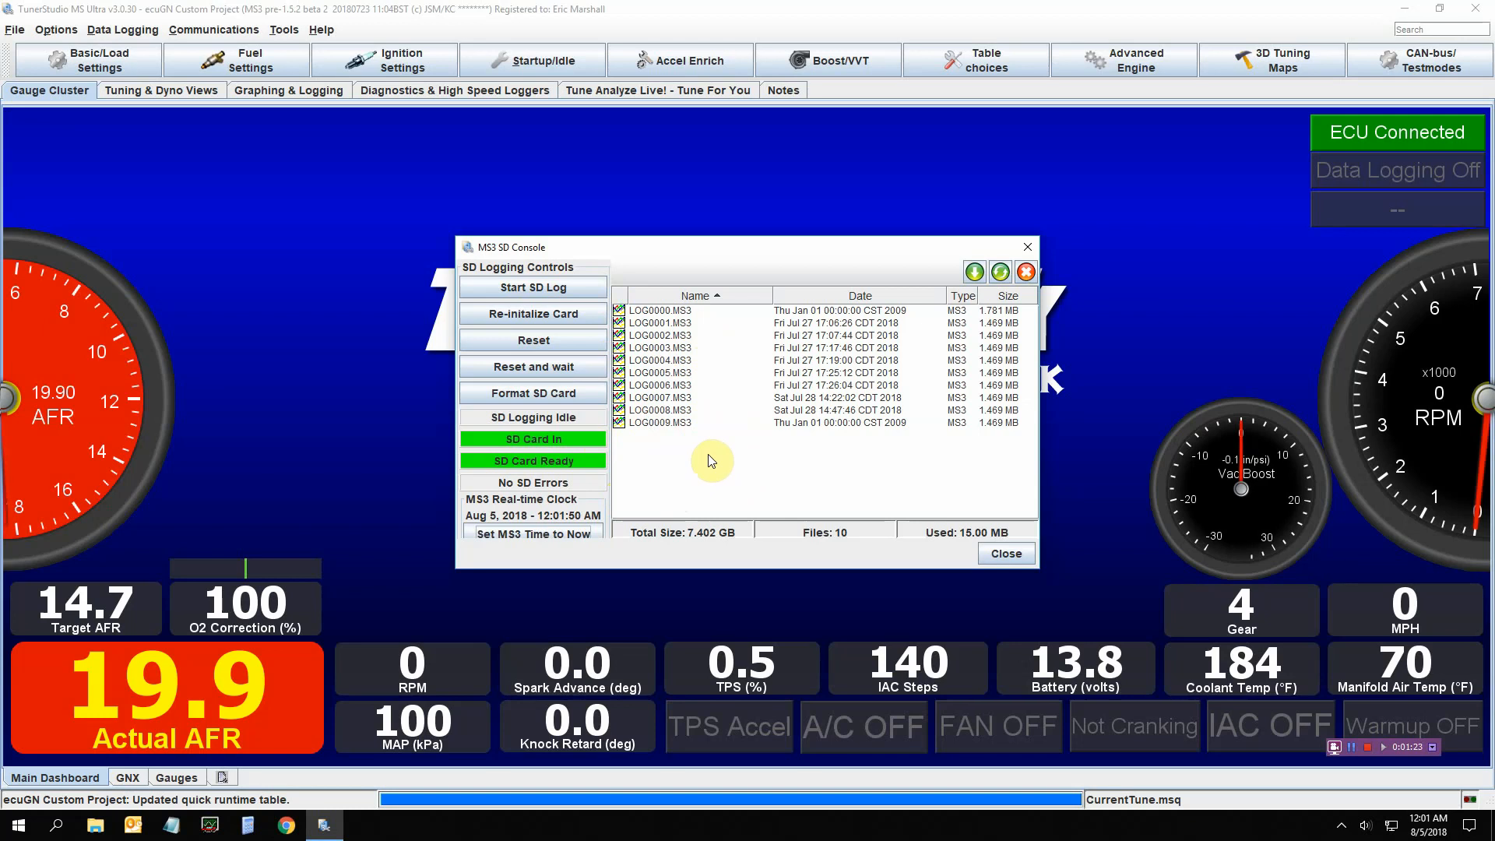
click(1006, 555)
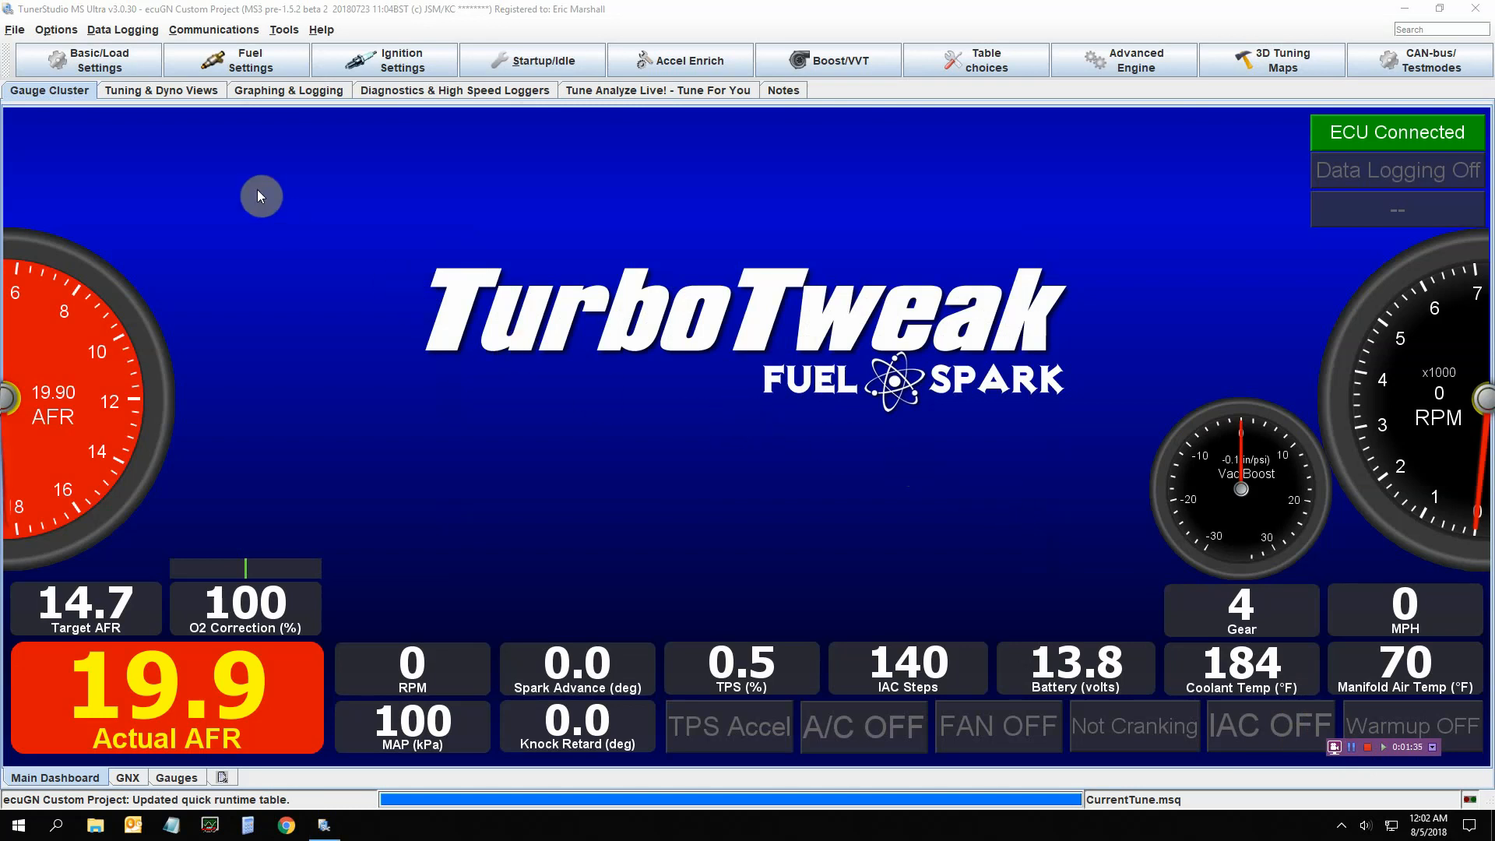
click(260, 92)
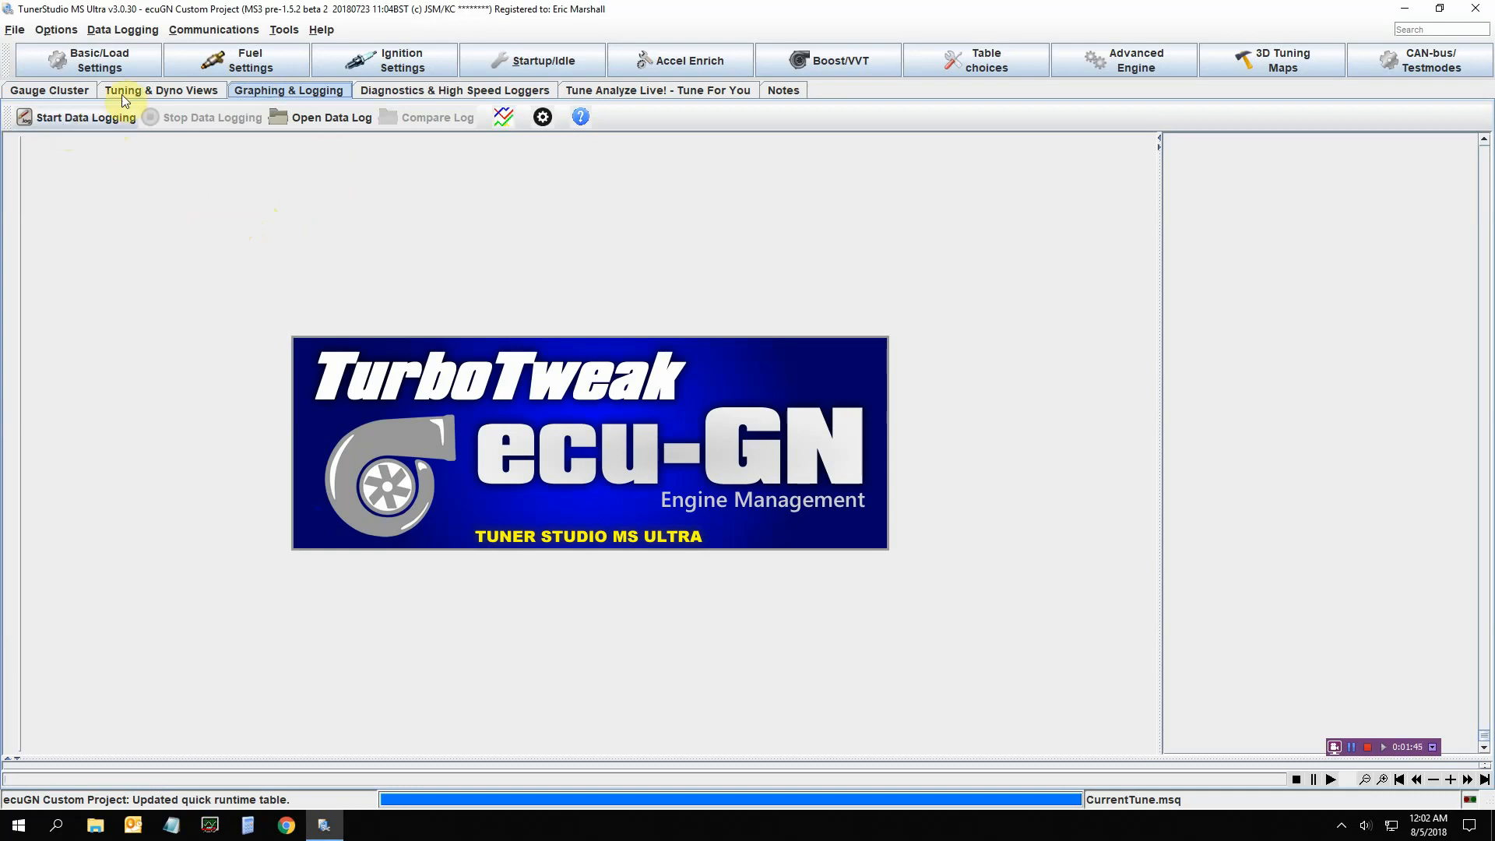
Change Graph 1's first trace from TPS to AFR
click(47, 91)
click(310, 93)
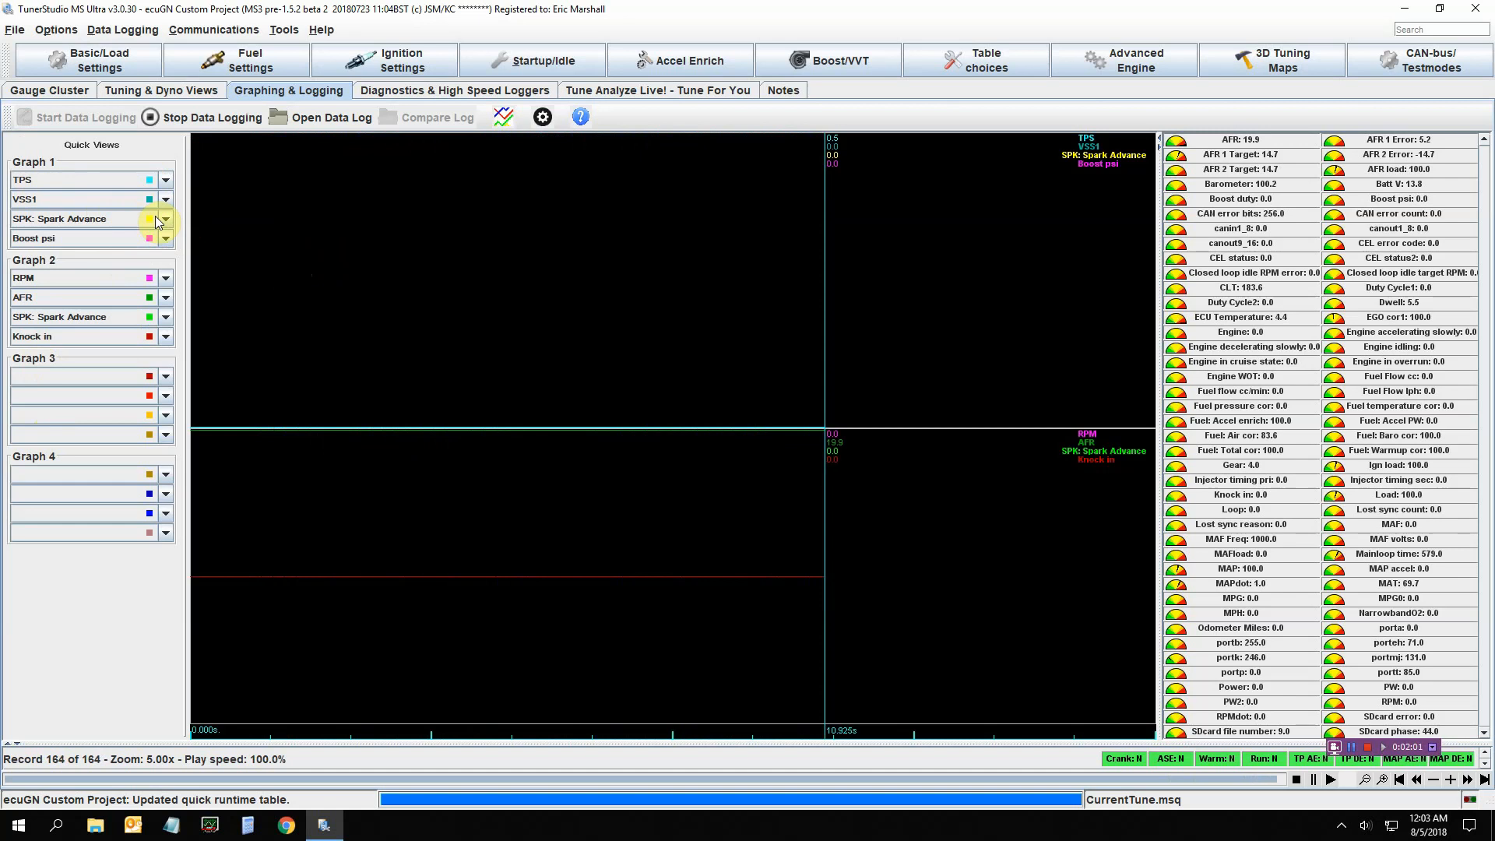
click(166, 179)
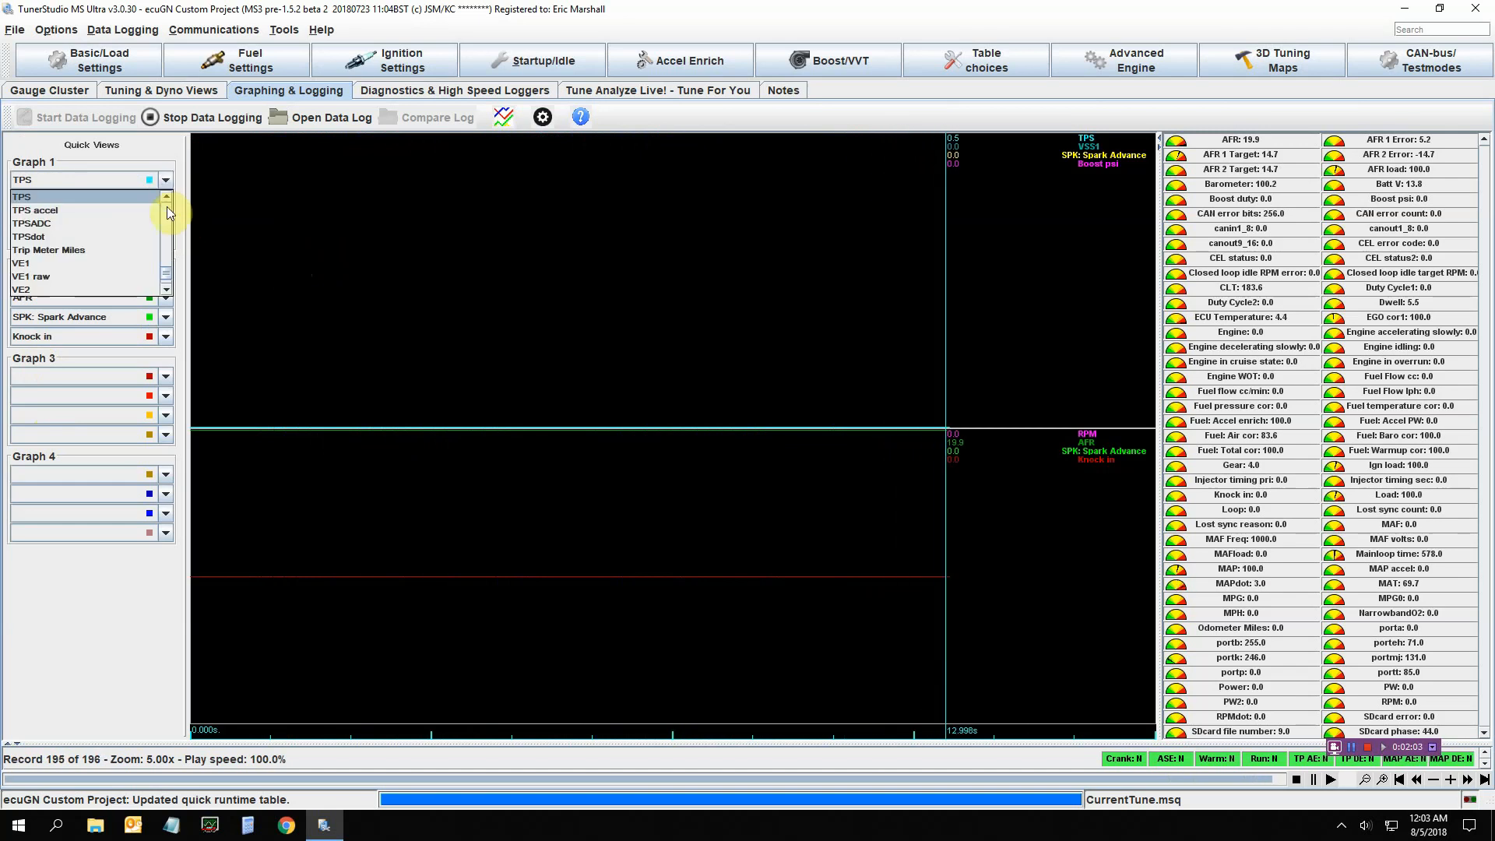
drag(166, 274, 168, 209)
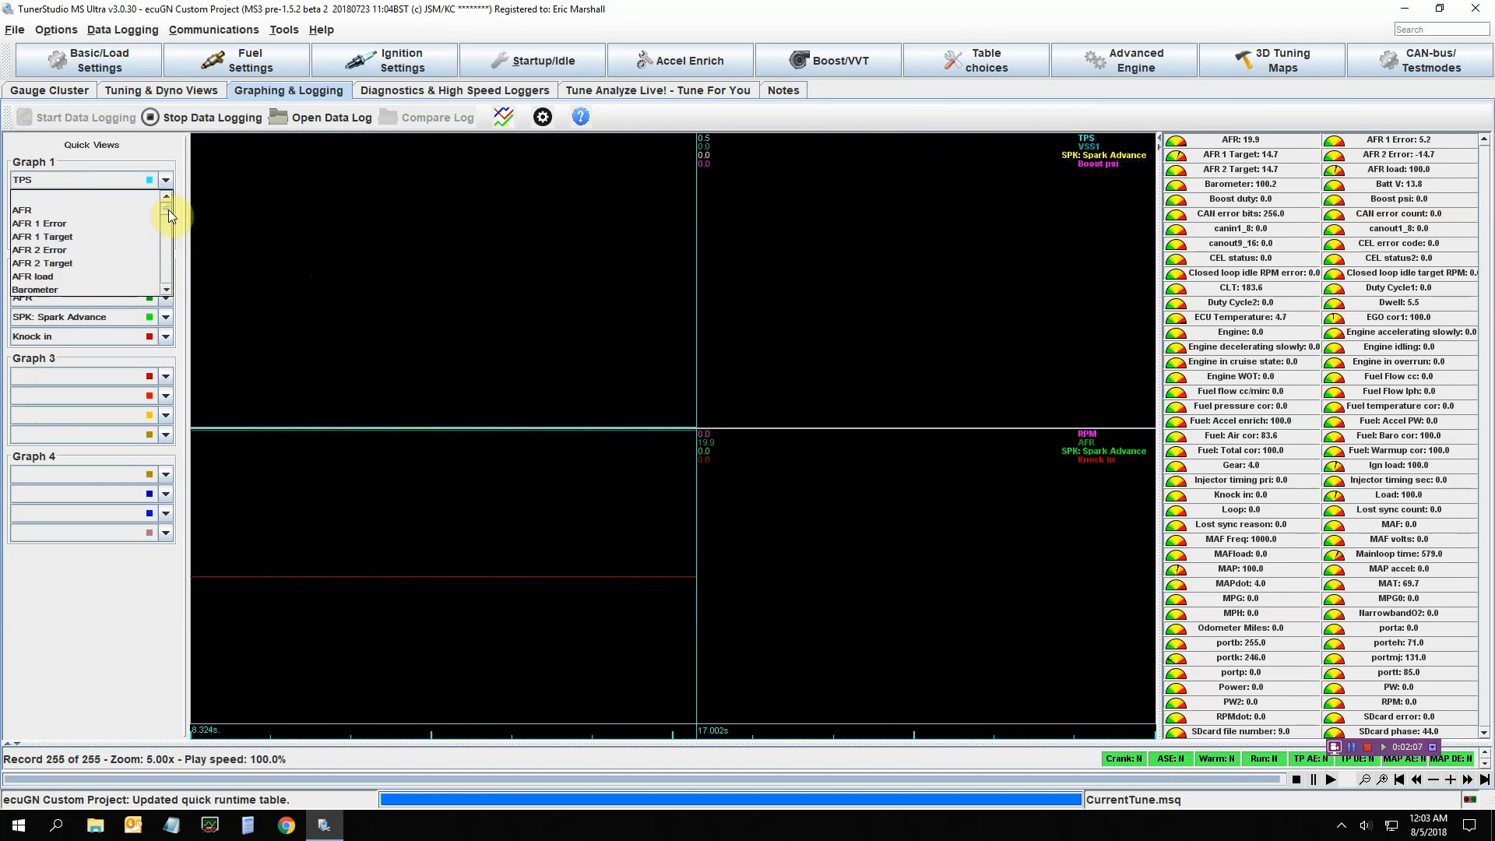
click(82, 210)
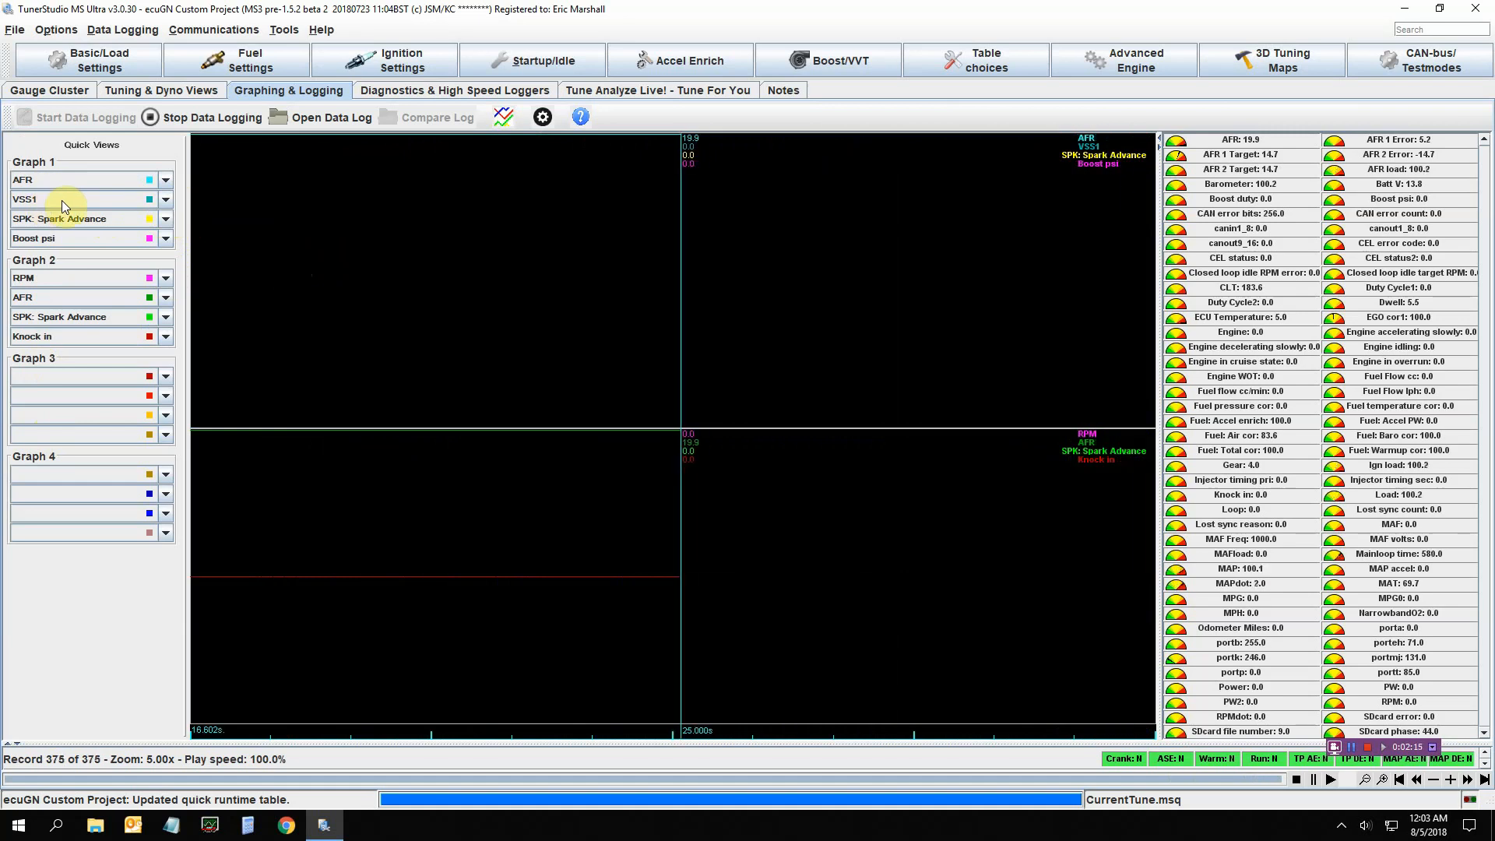
Change Graph 1's third trace to SPK: Knock retard
click(165, 218)
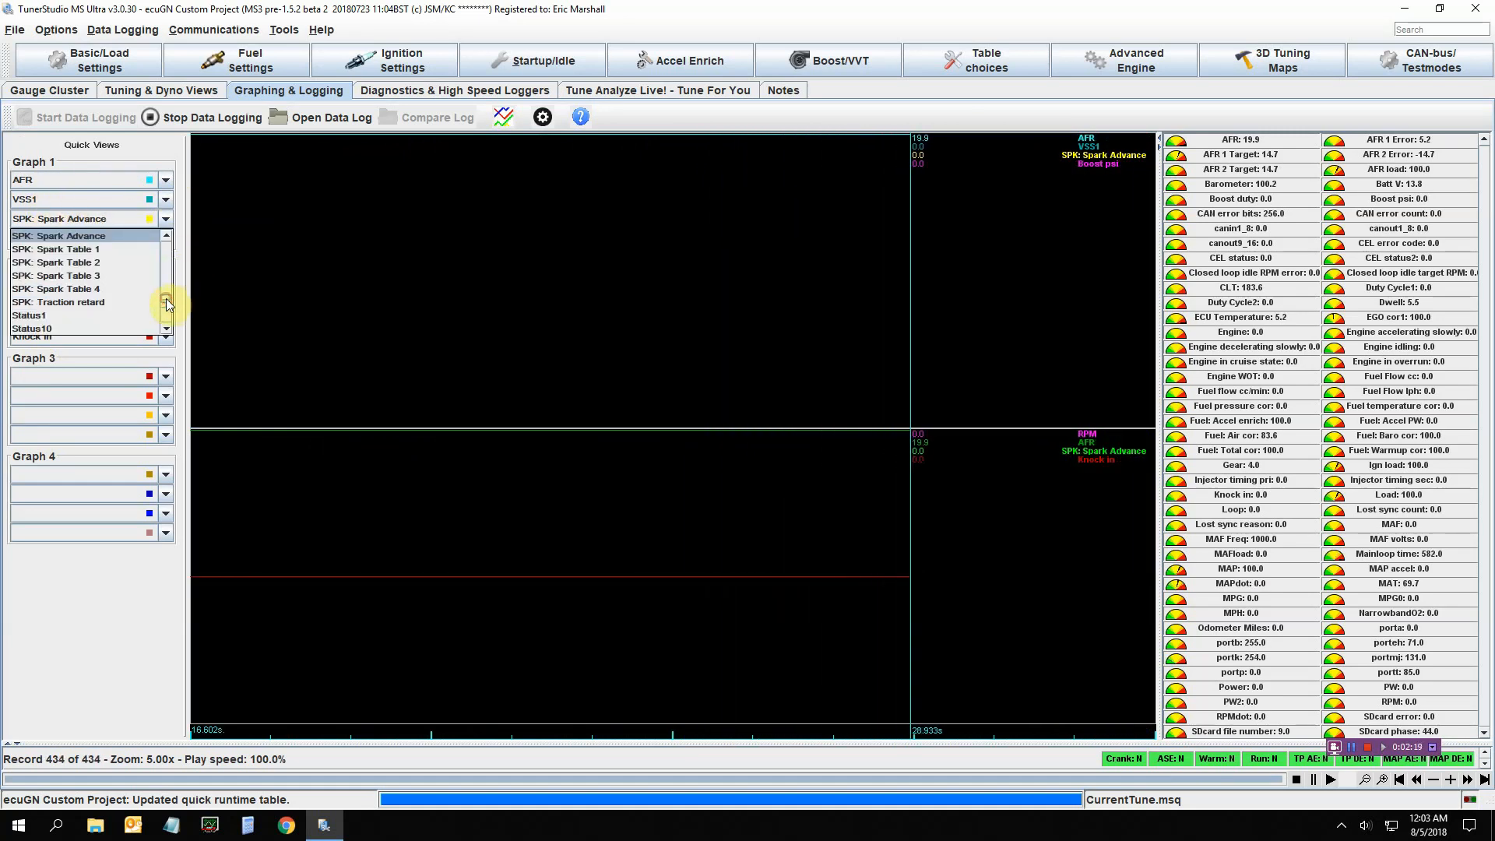
drag(167, 299, 166, 294)
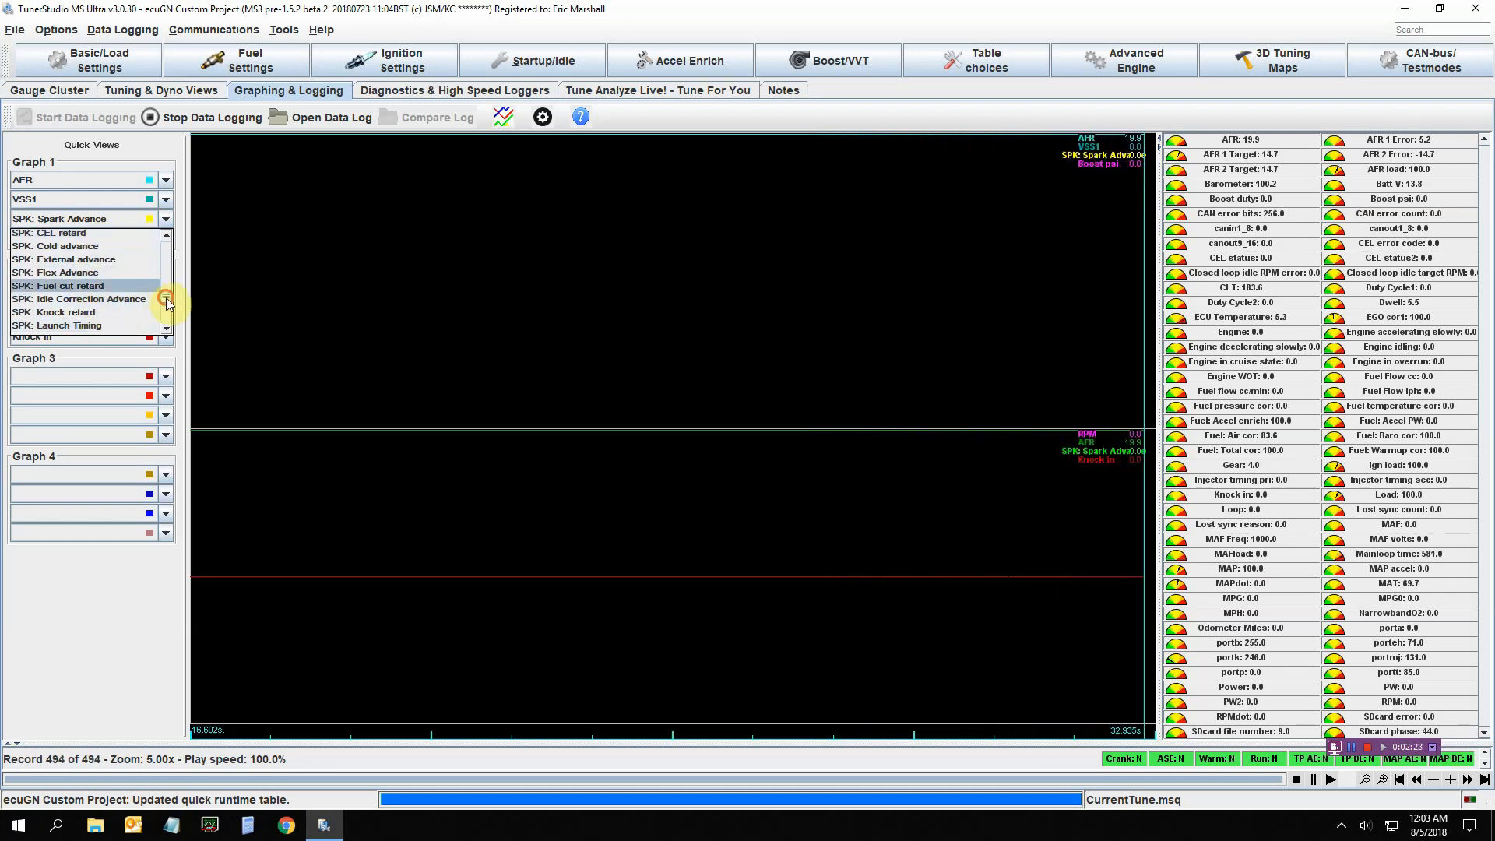
click(113, 313)
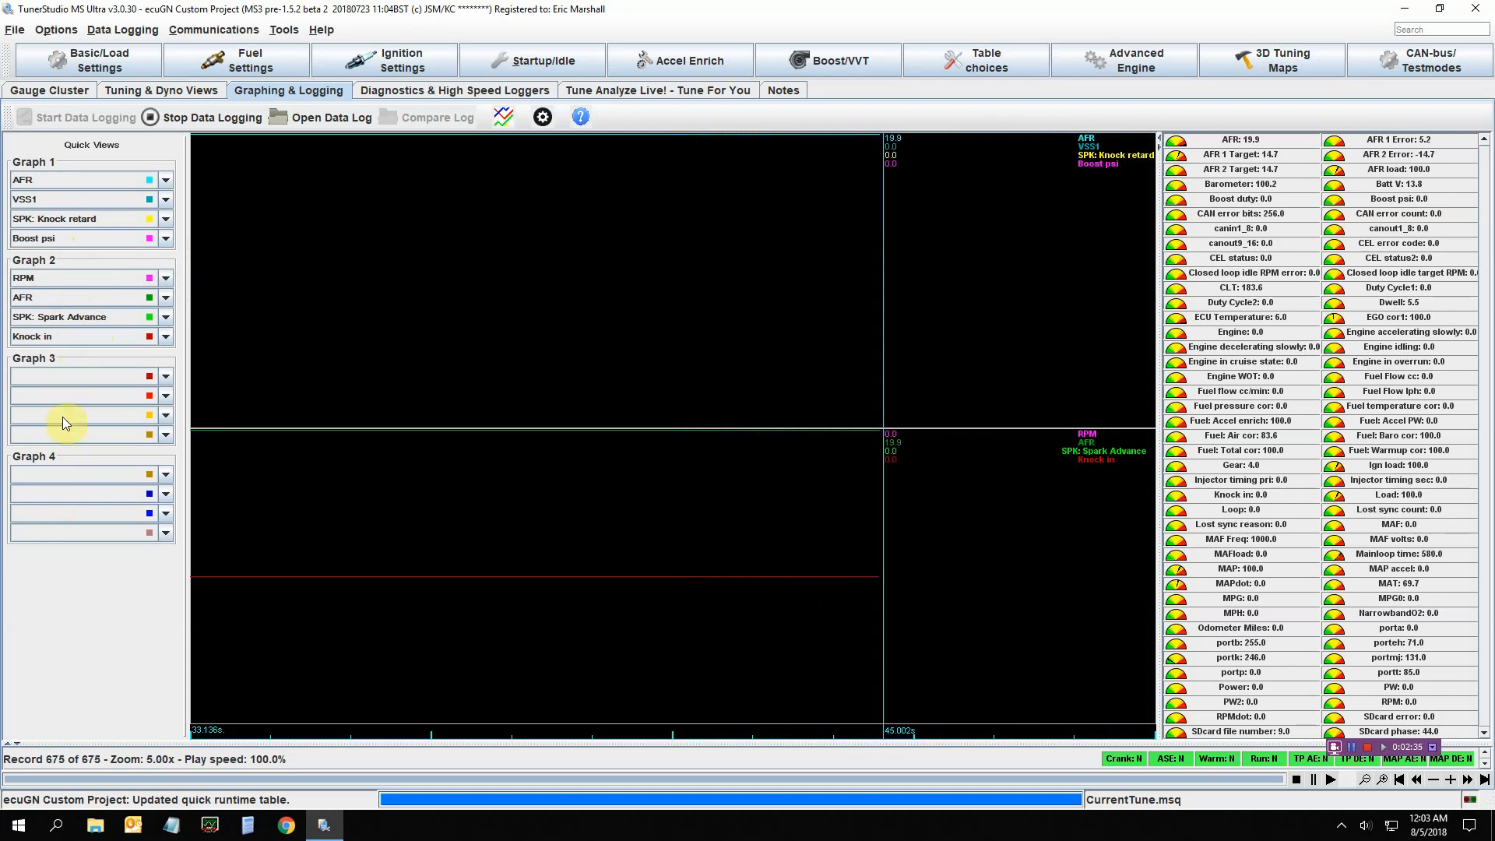
click(166, 377)
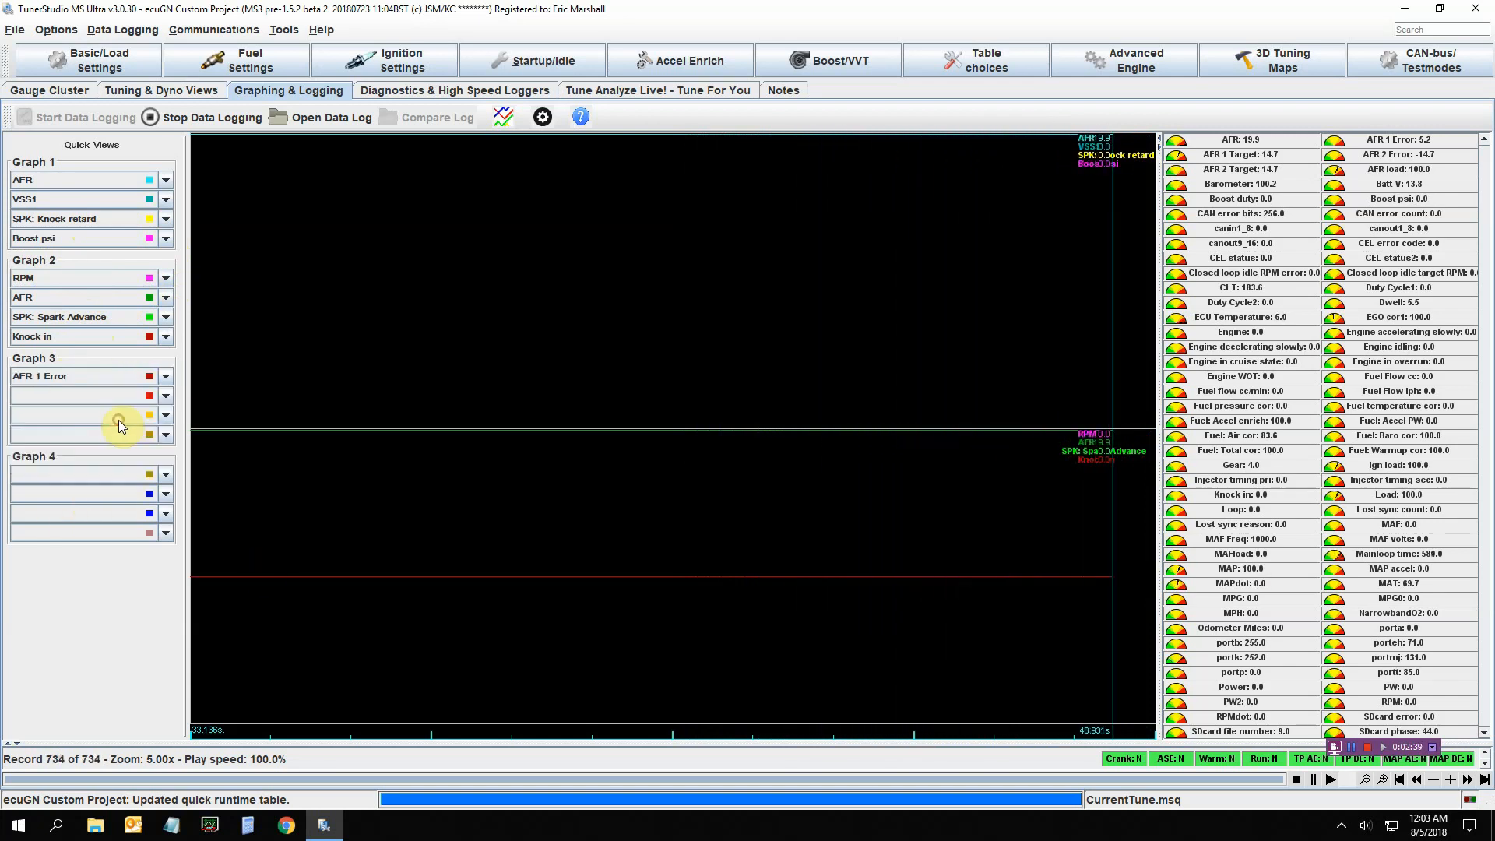
click(118, 419)
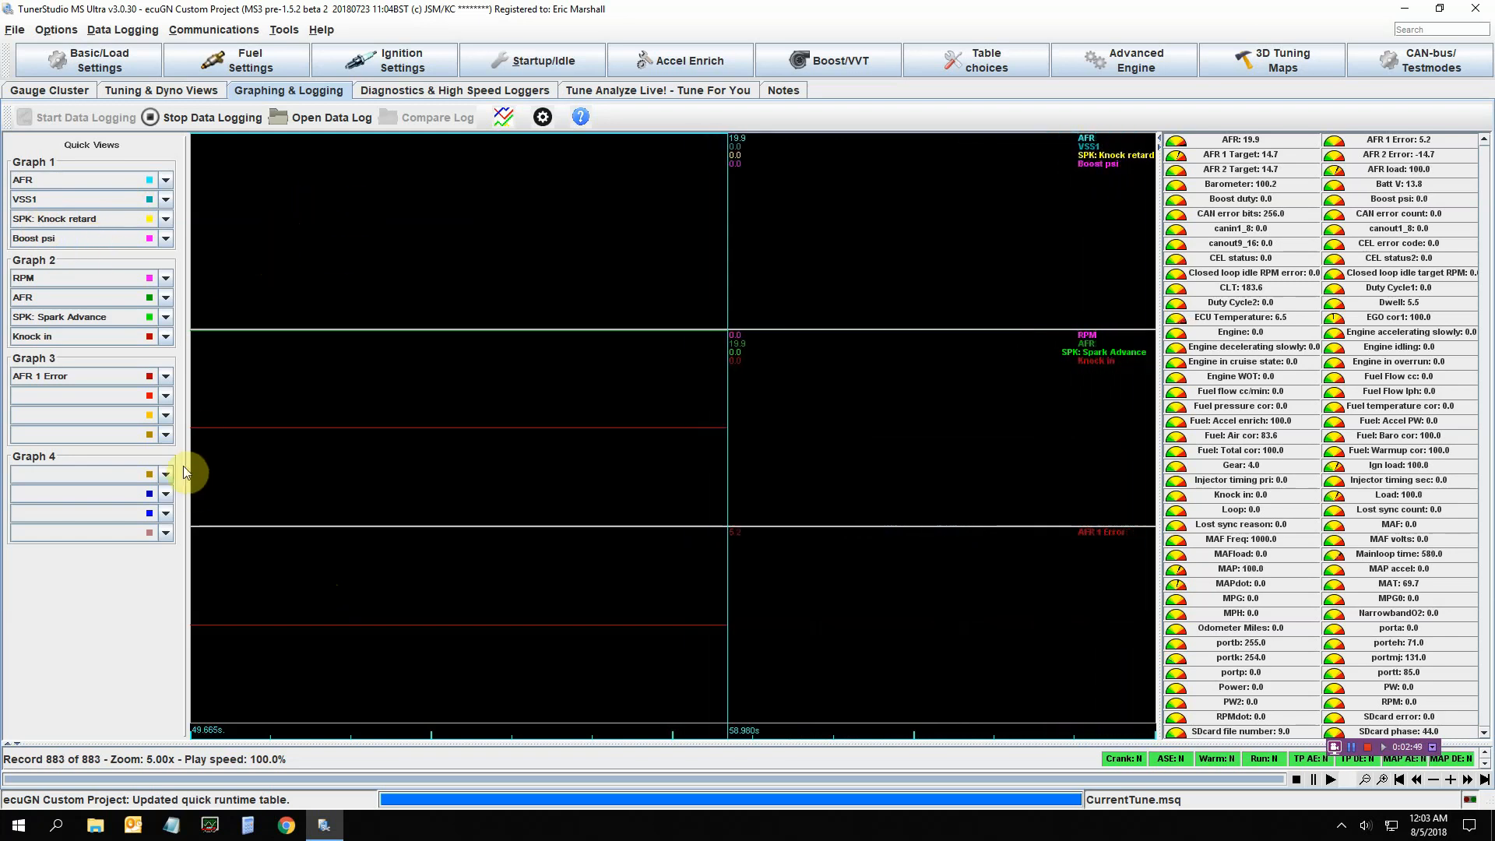
click(166, 376)
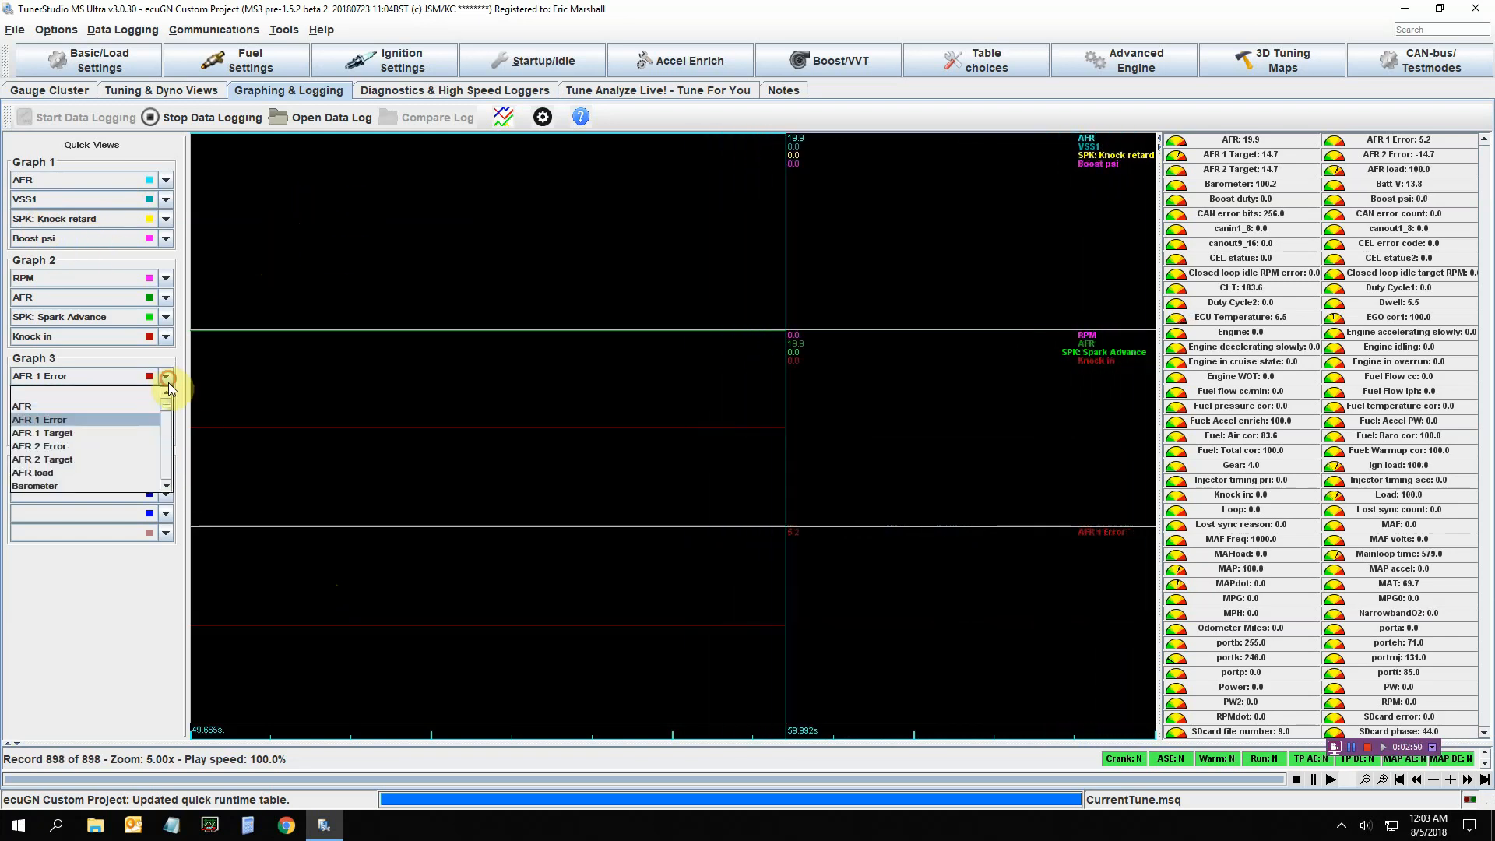
click(125, 395)
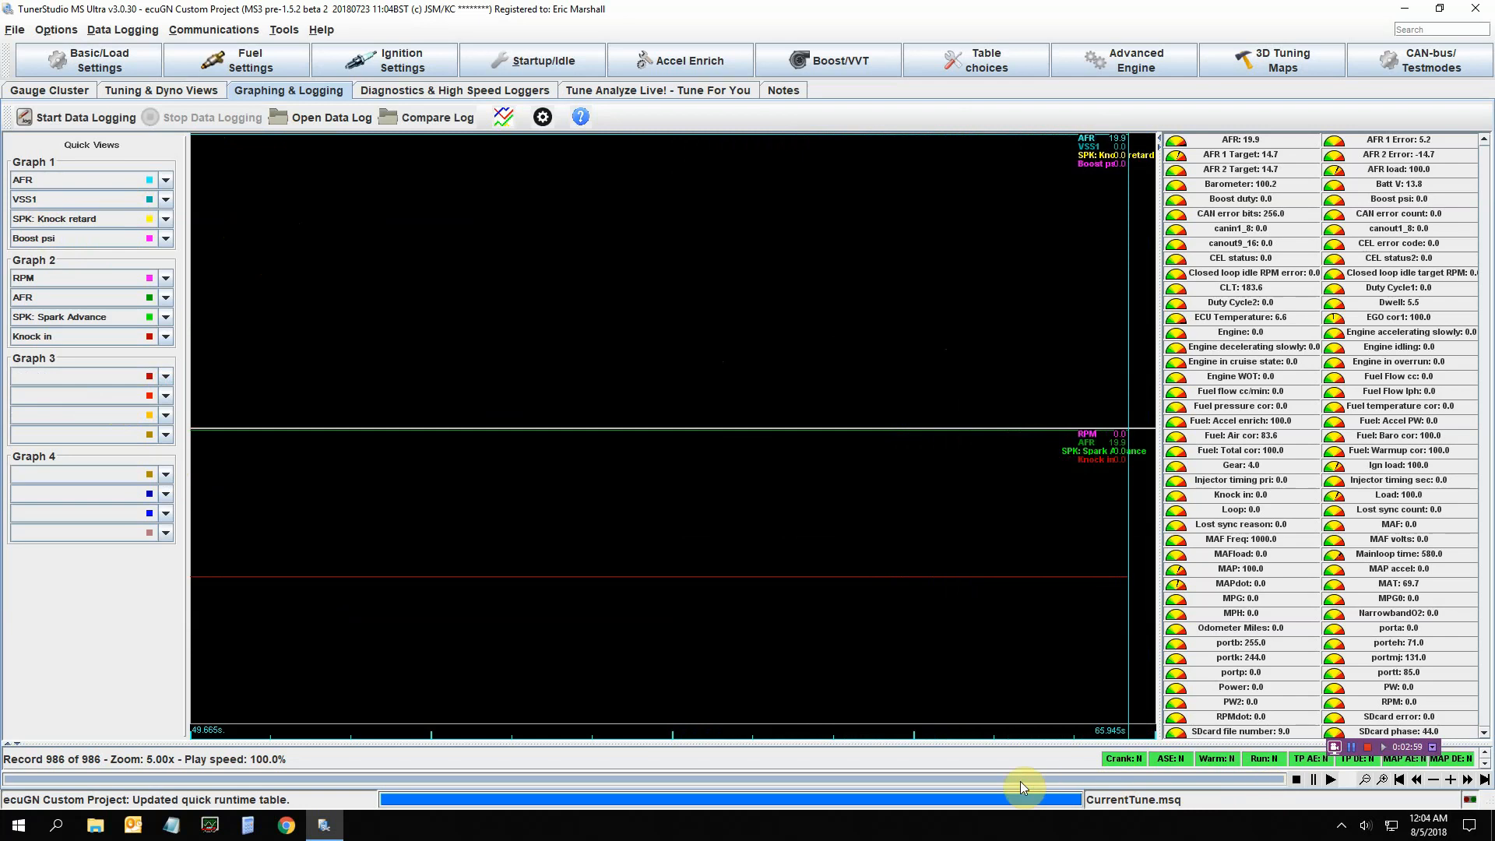
Scrub the log playback to 41.3 s, then jump back to 37.1 s
drag(1280, 777, 782, 796)
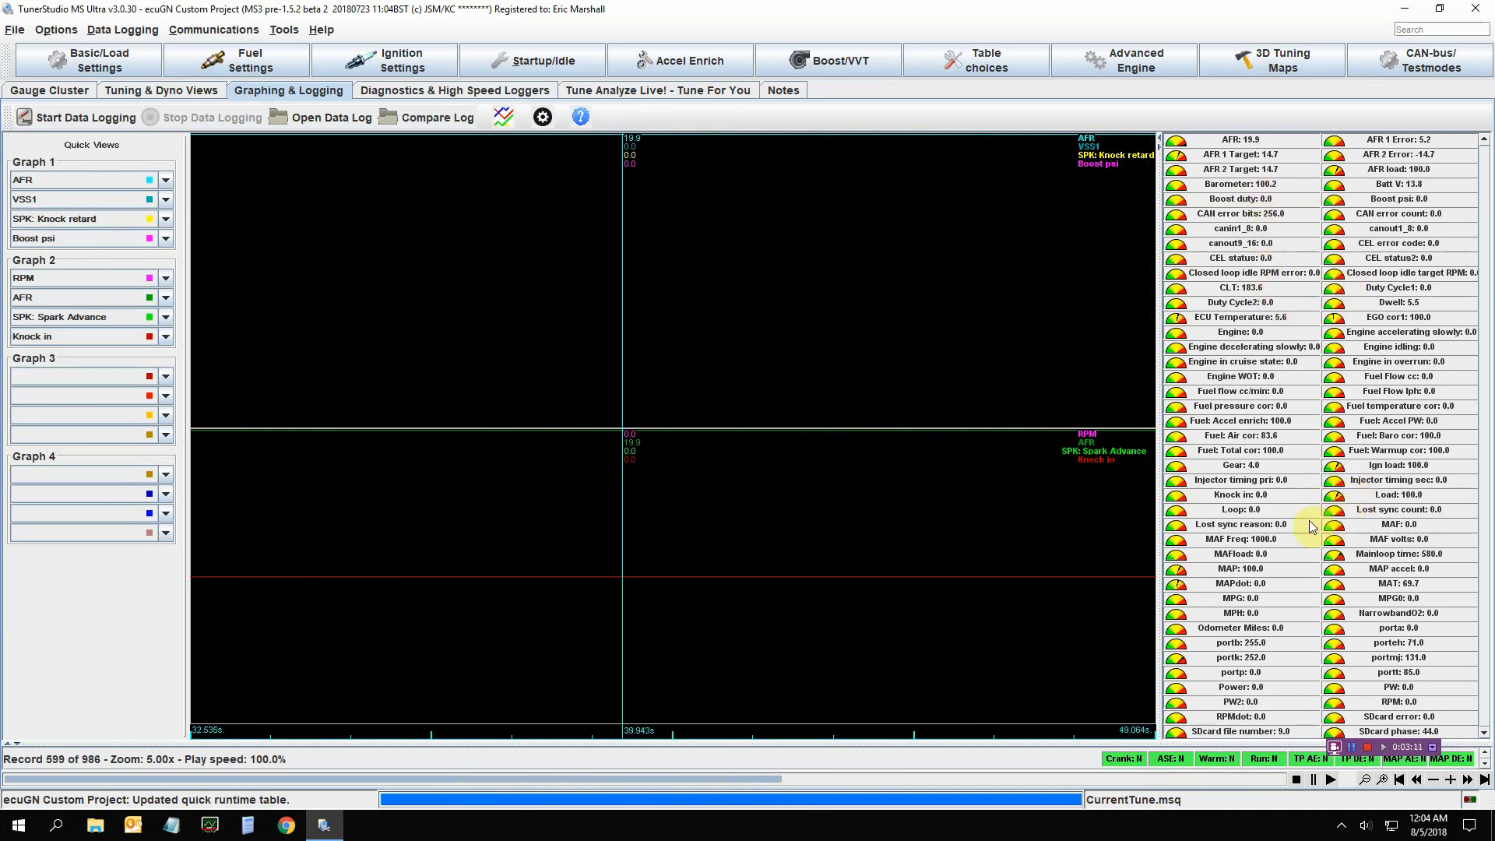
mouse_move(780, 779)
mouse_down()
mouse_move(853, 779)
mouse_move(759, 785)
mouse_up()
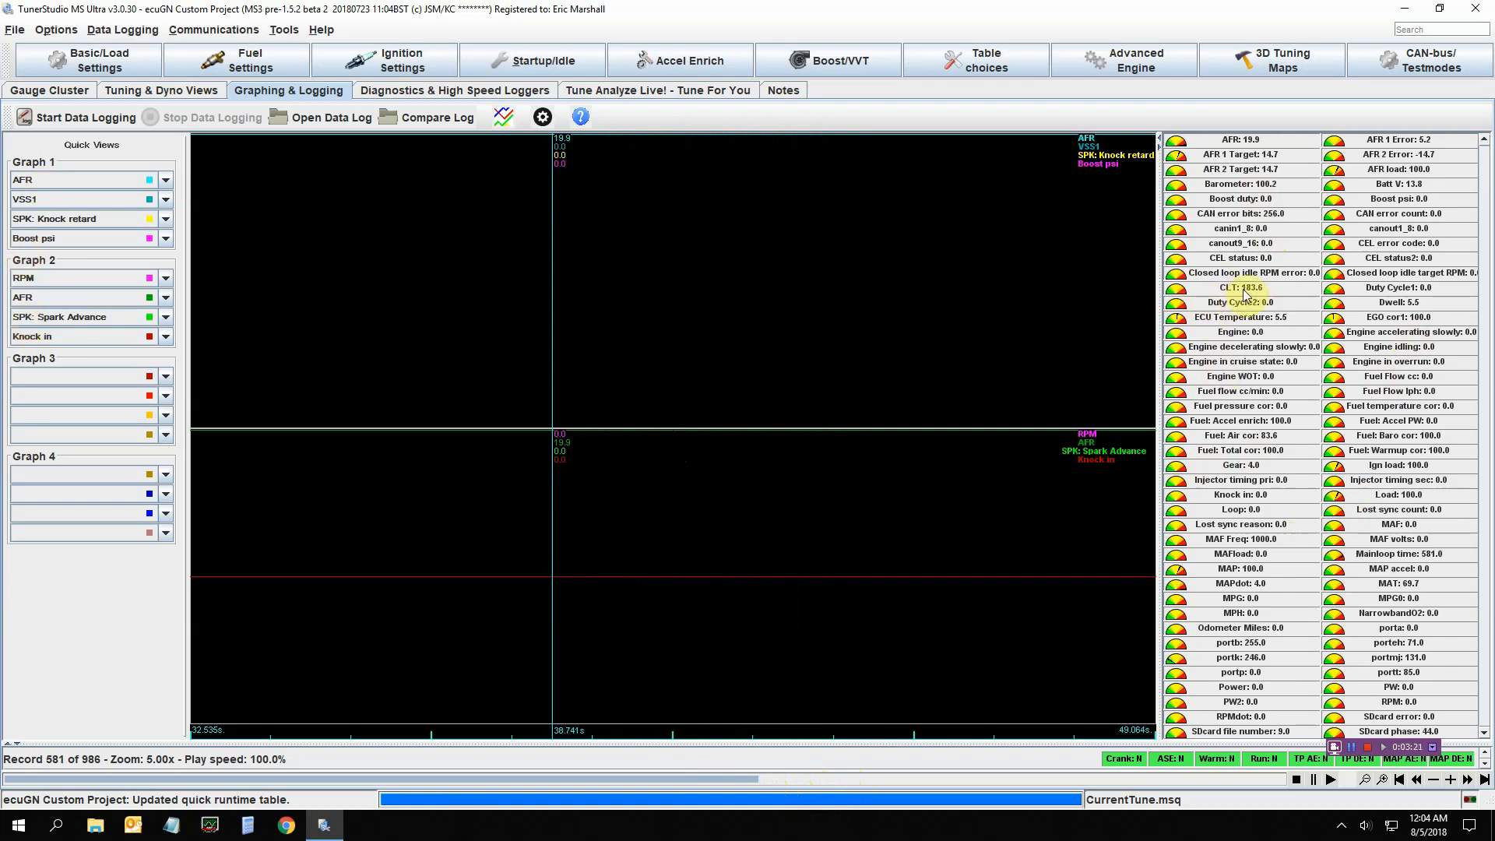
drag(644, 467, 702, 499)
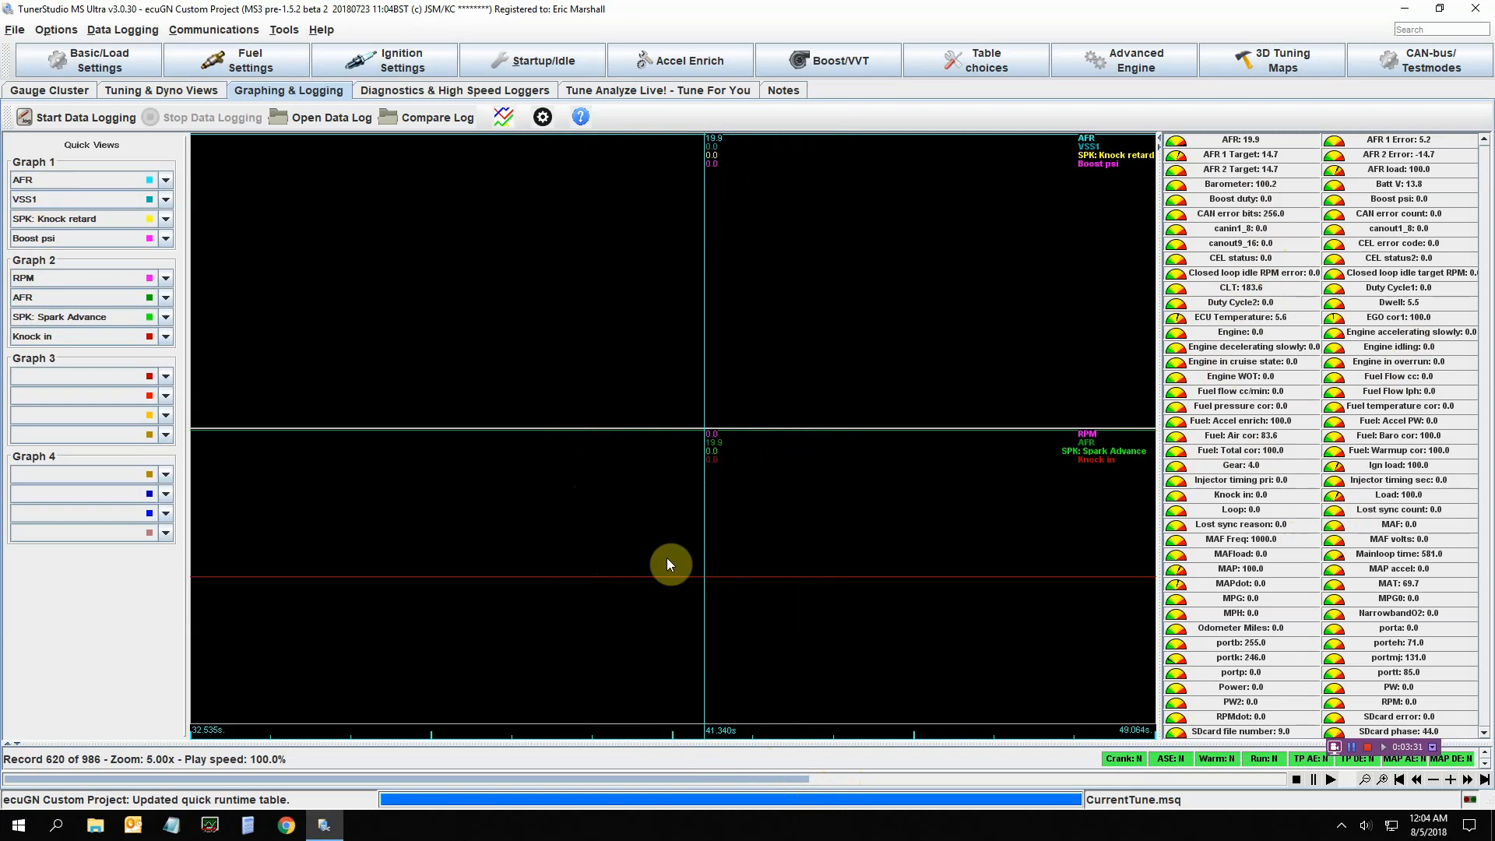
click(461, 541)
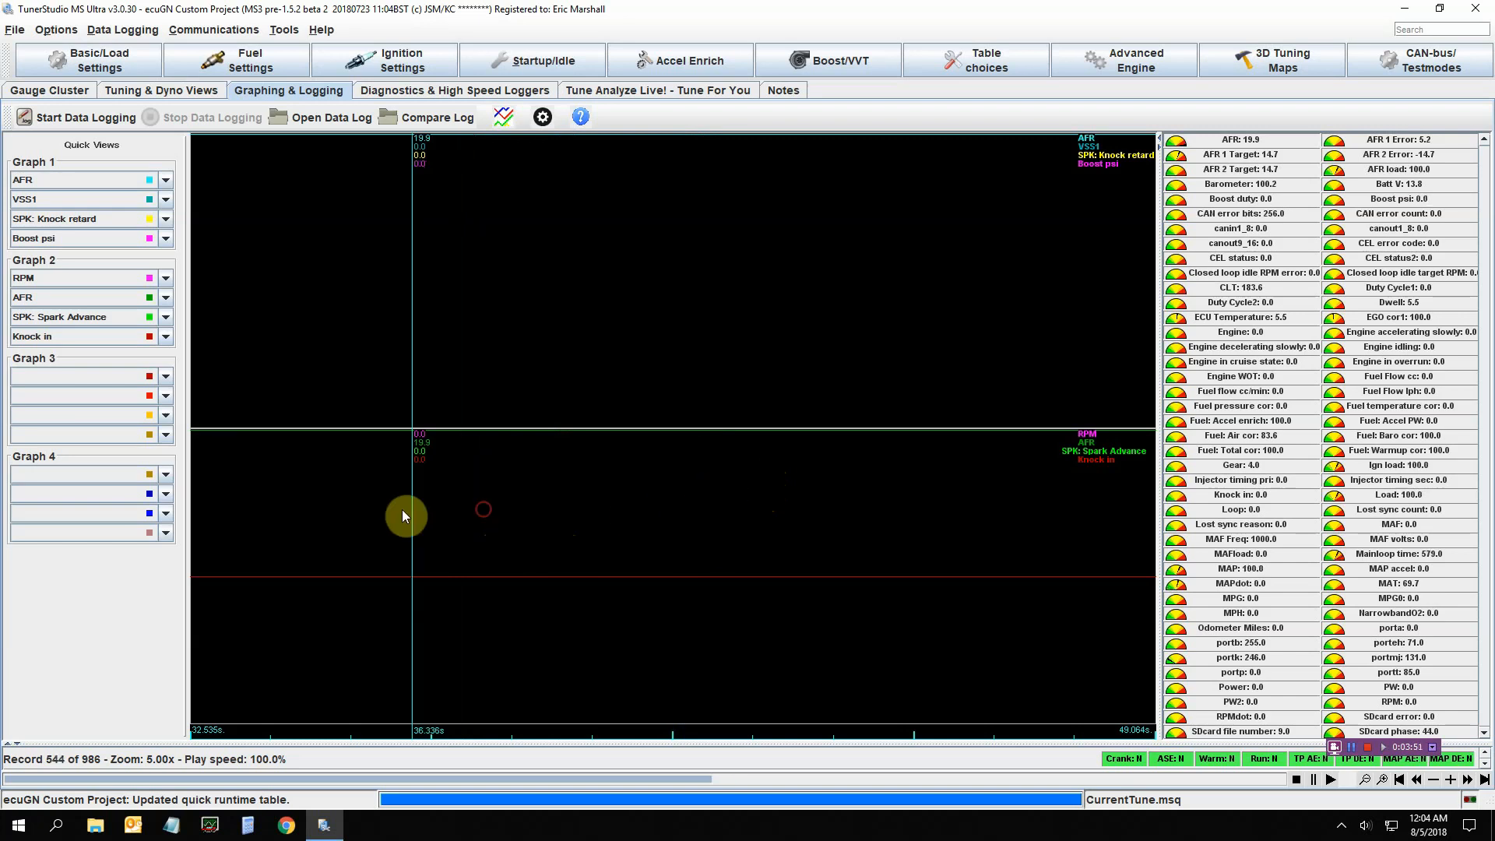
Set the ECU connection type to TCP/IP - WiFi driver and bring up File Explorer
click(45, 92)
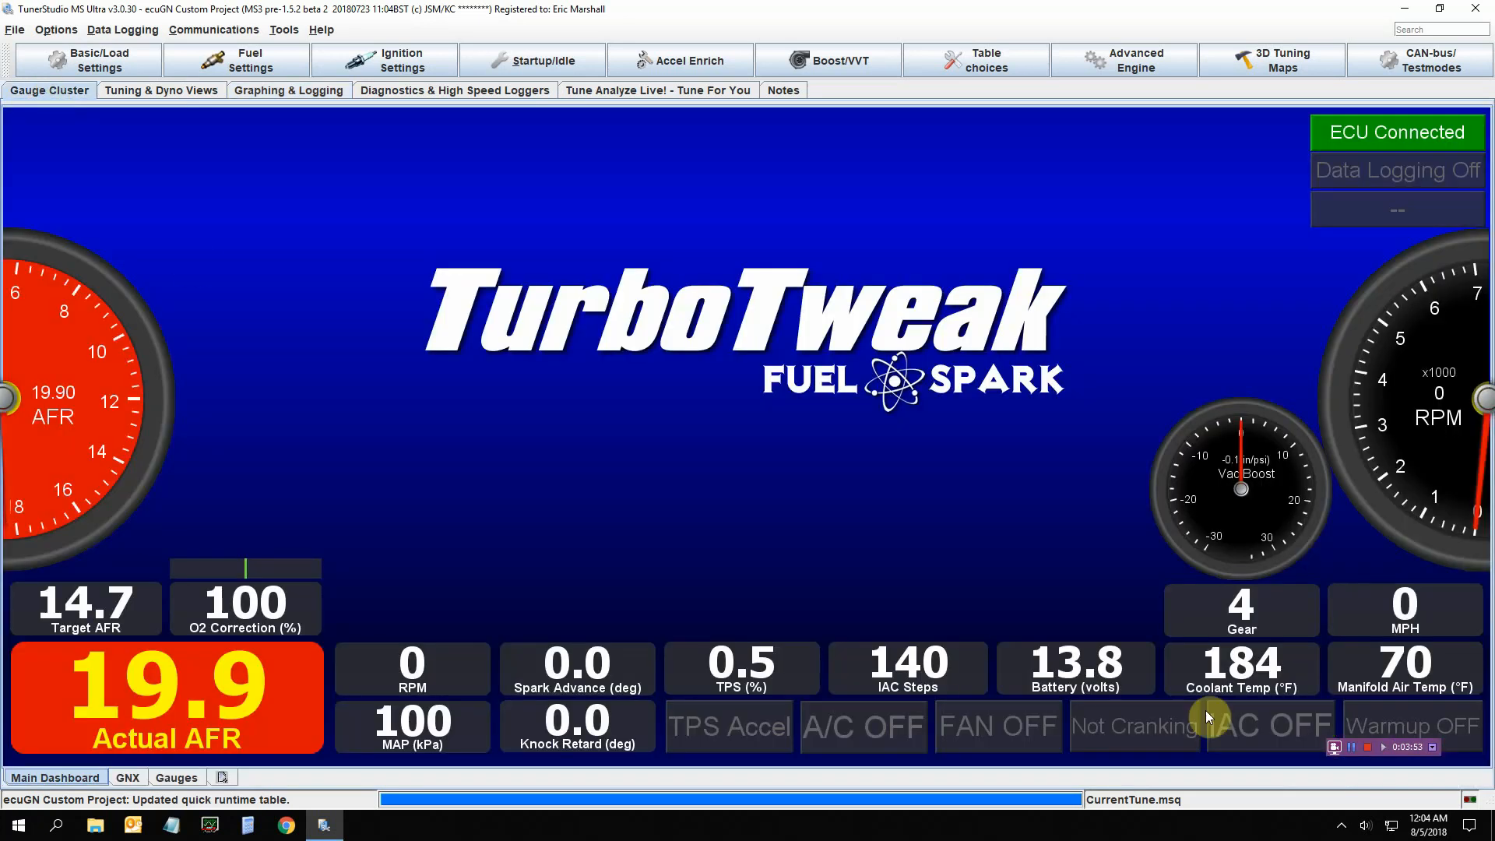
click(1351, 746)
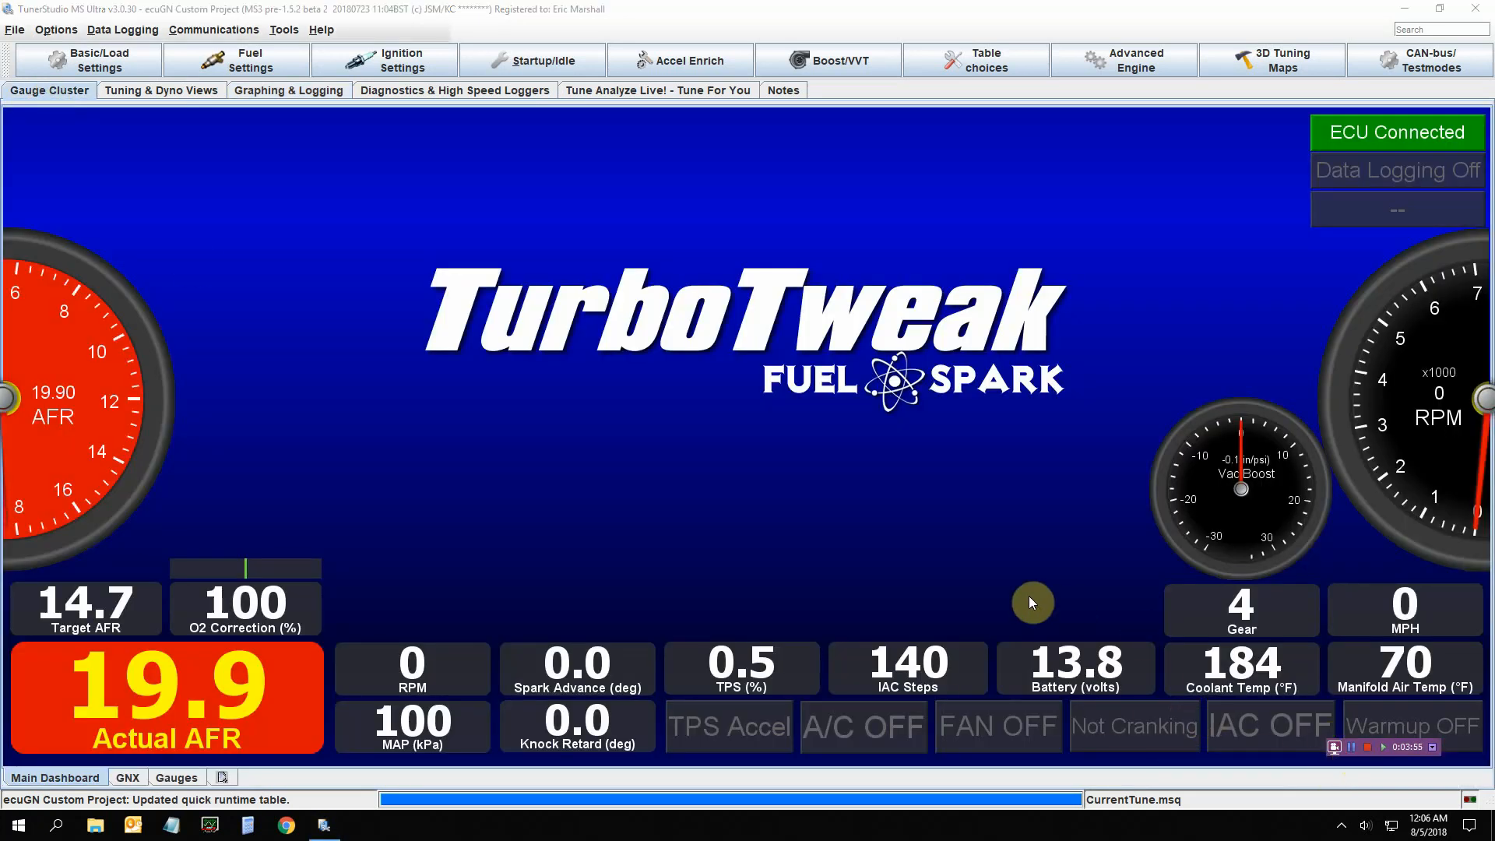
click(129, 37)
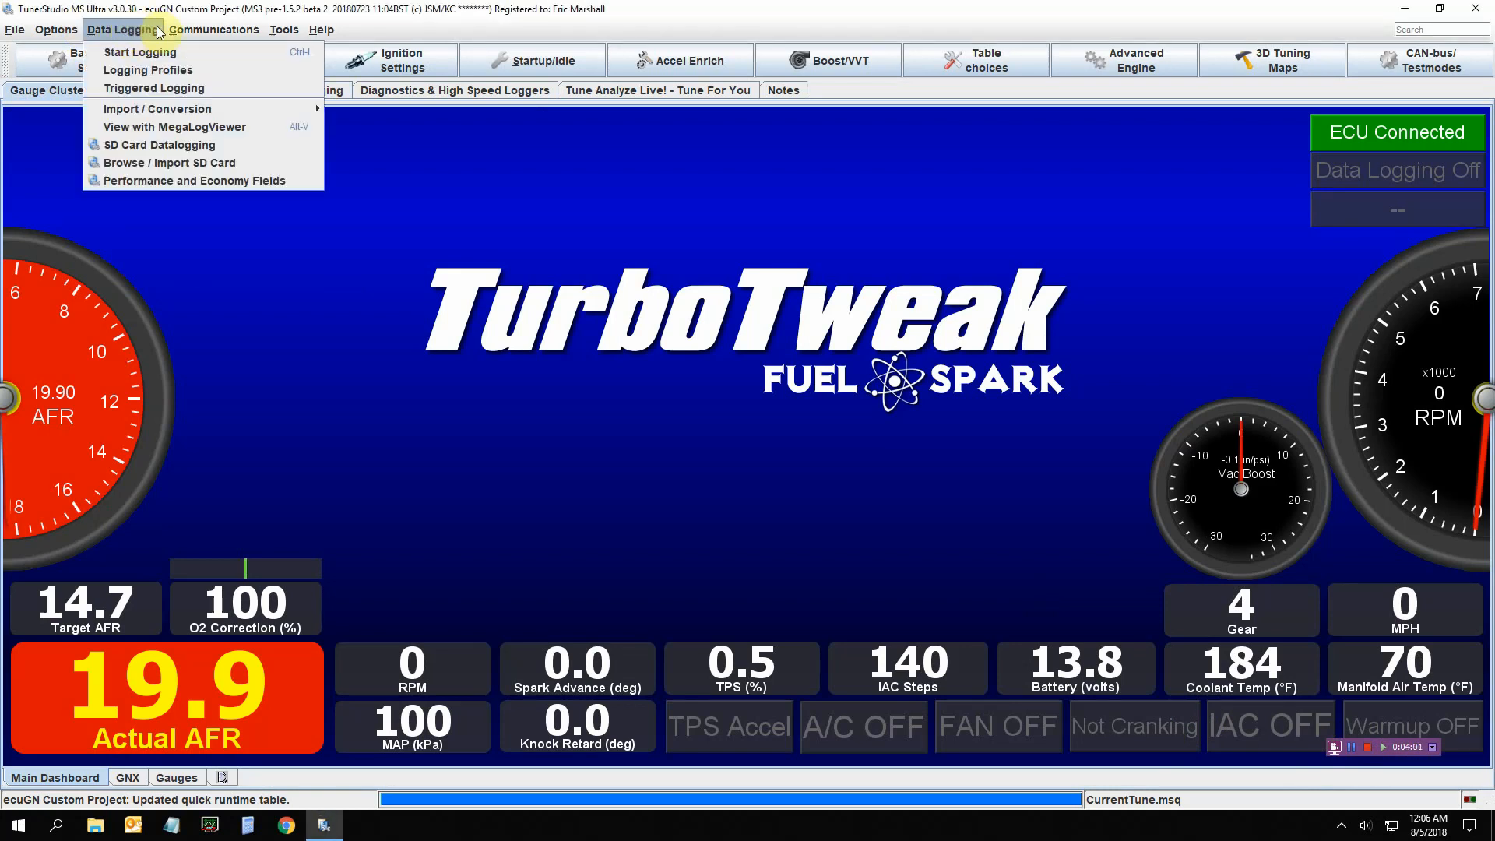
mouse_move(183, 32)
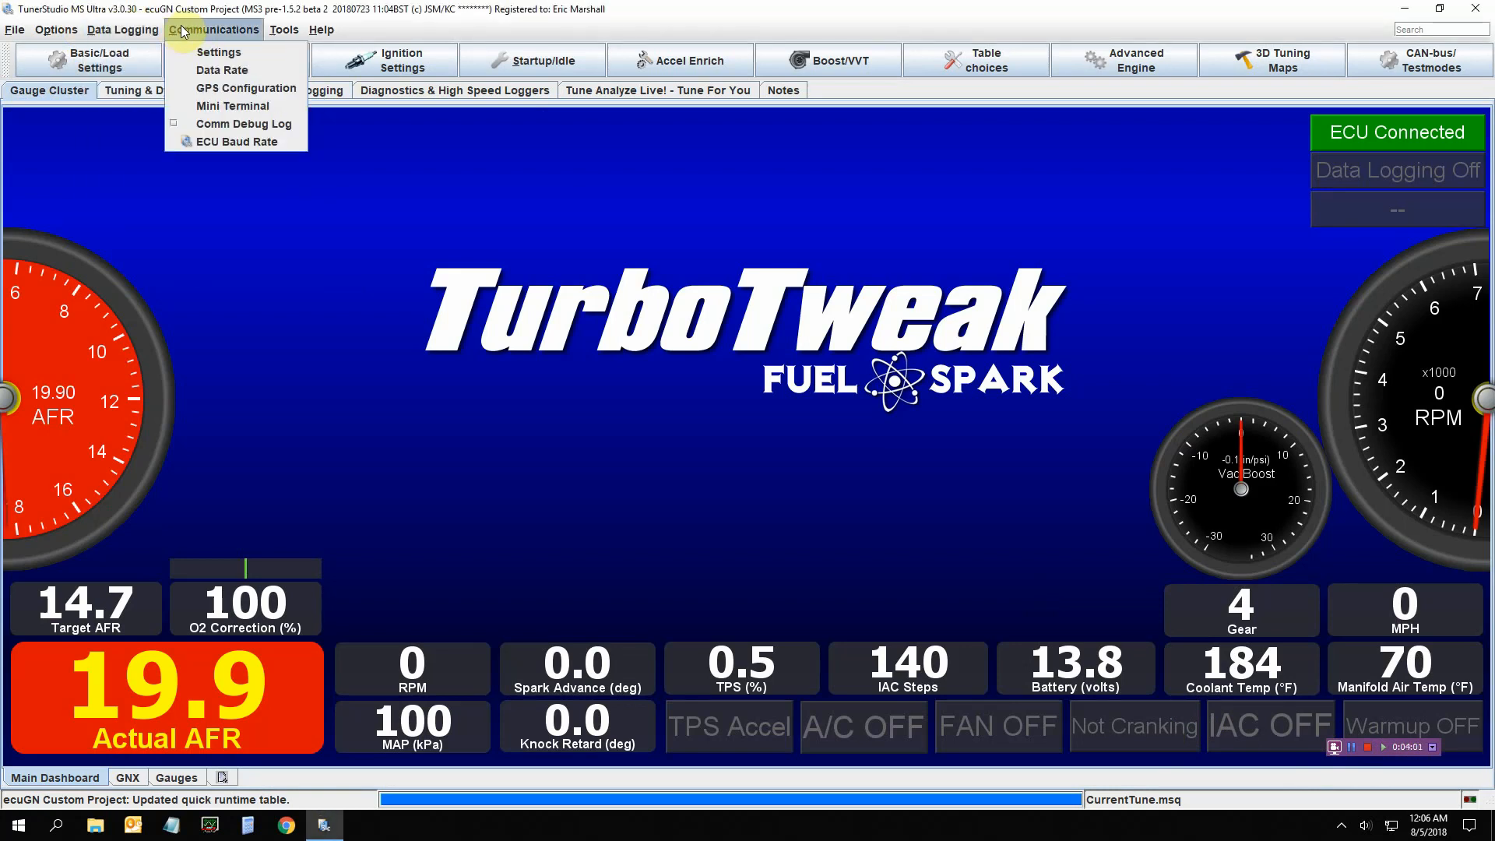
click(227, 52)
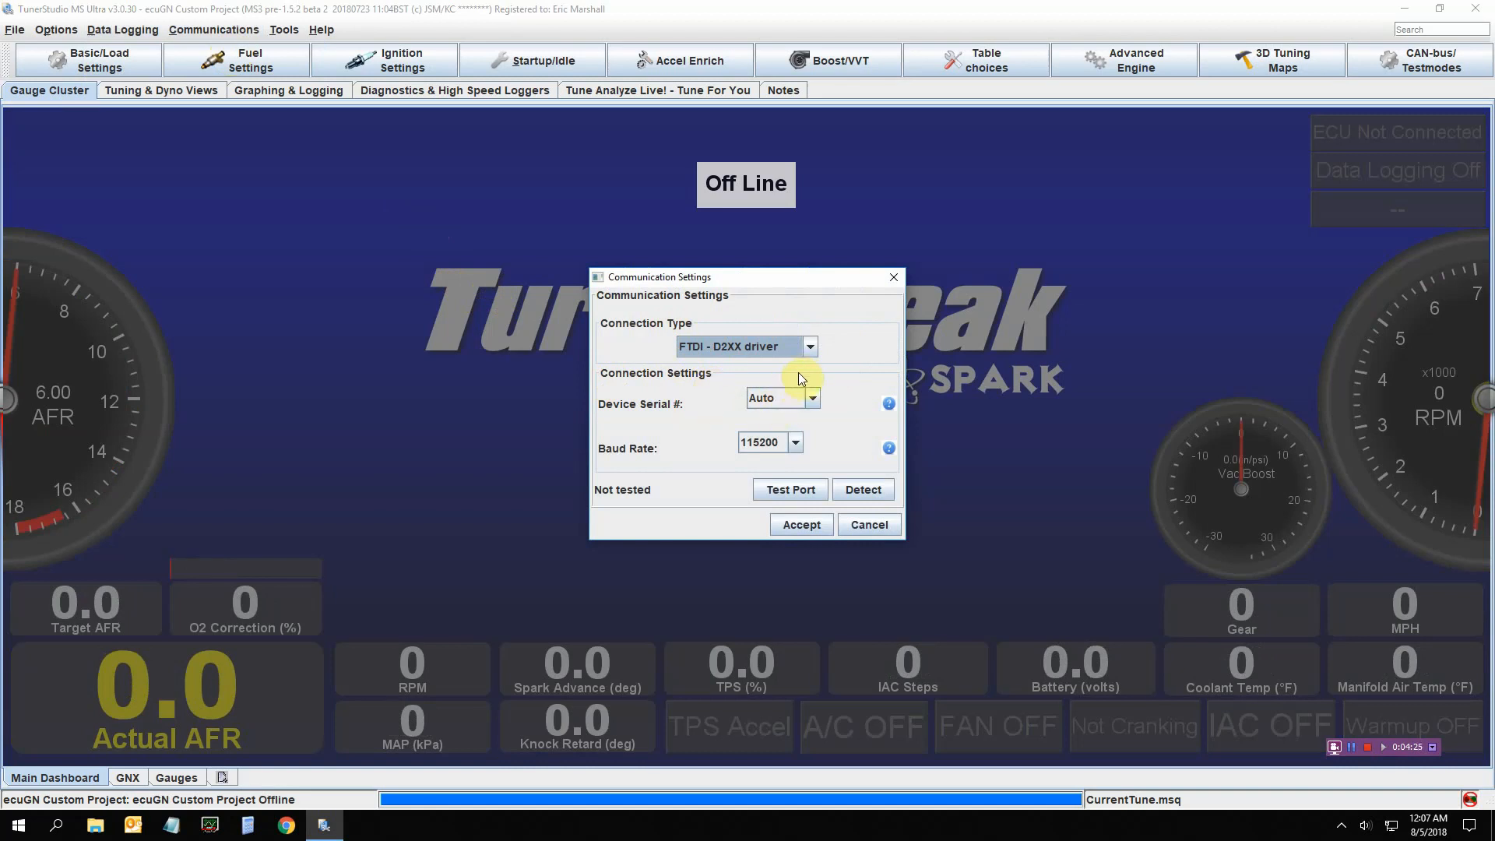
click(811, 351)
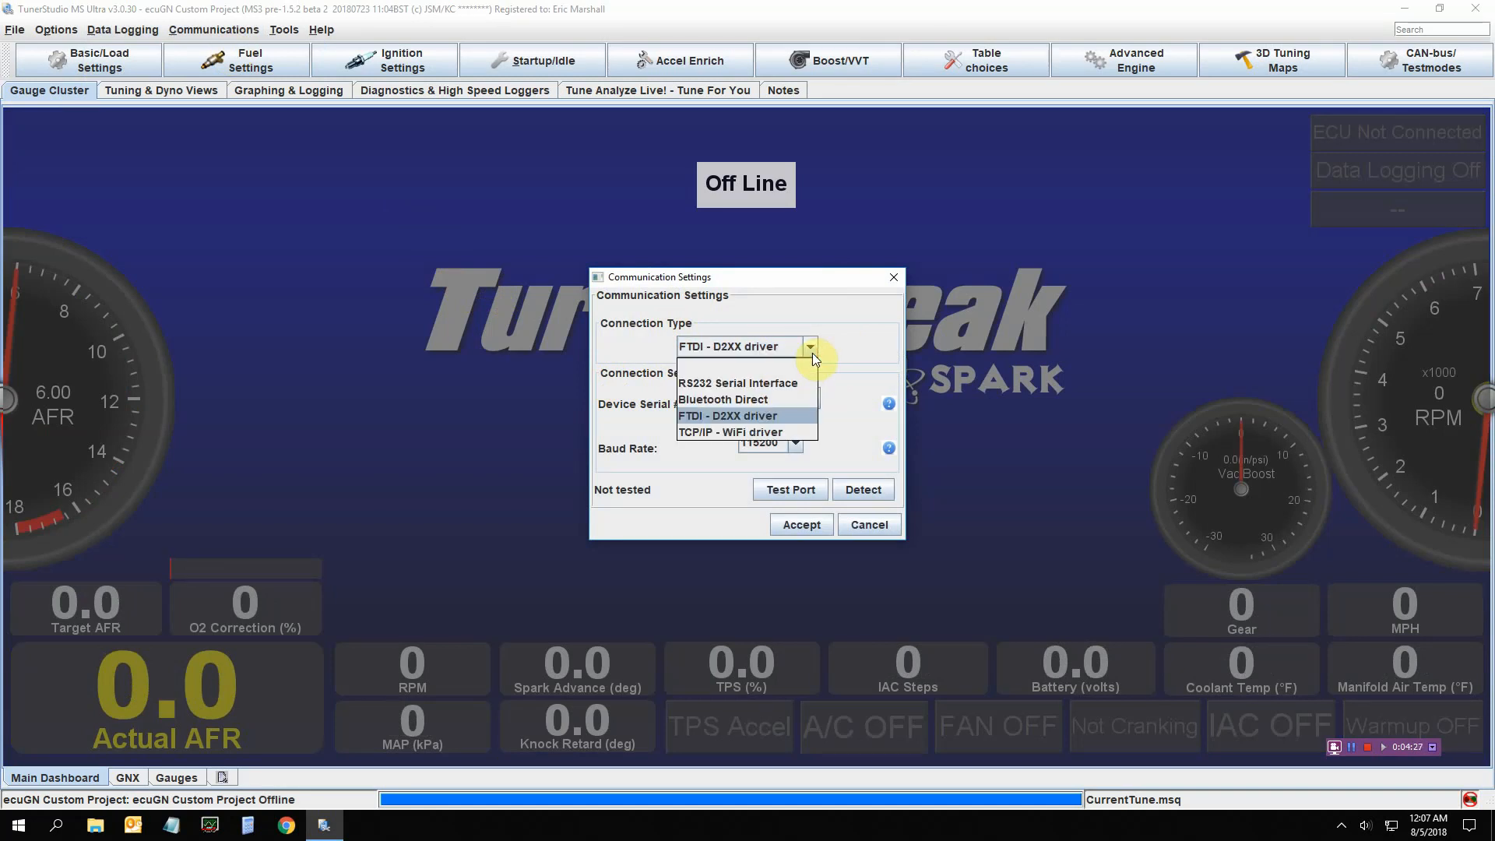
click(791, 430)
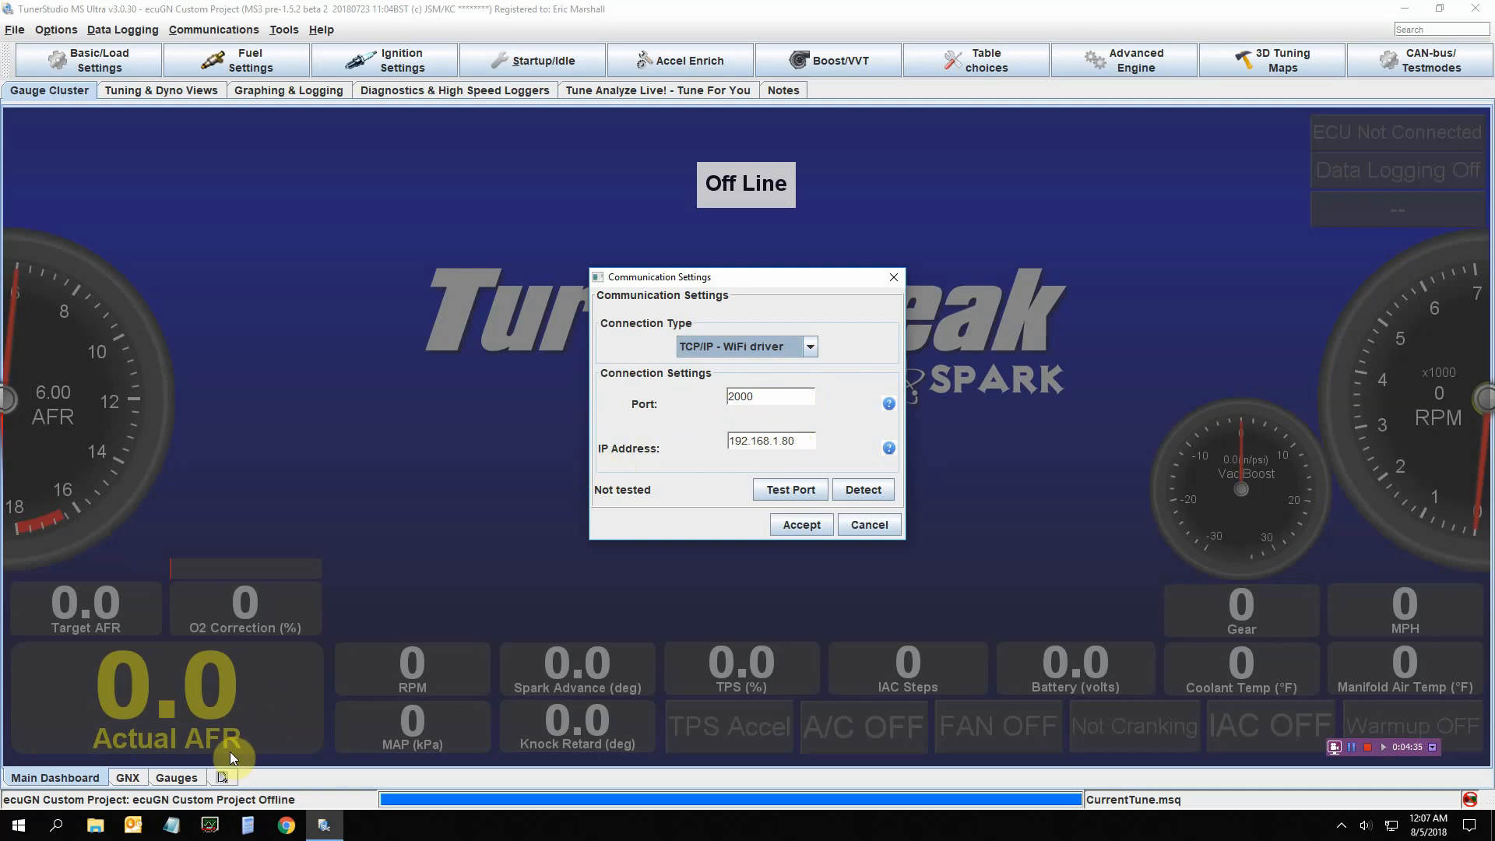
click(94, 827)
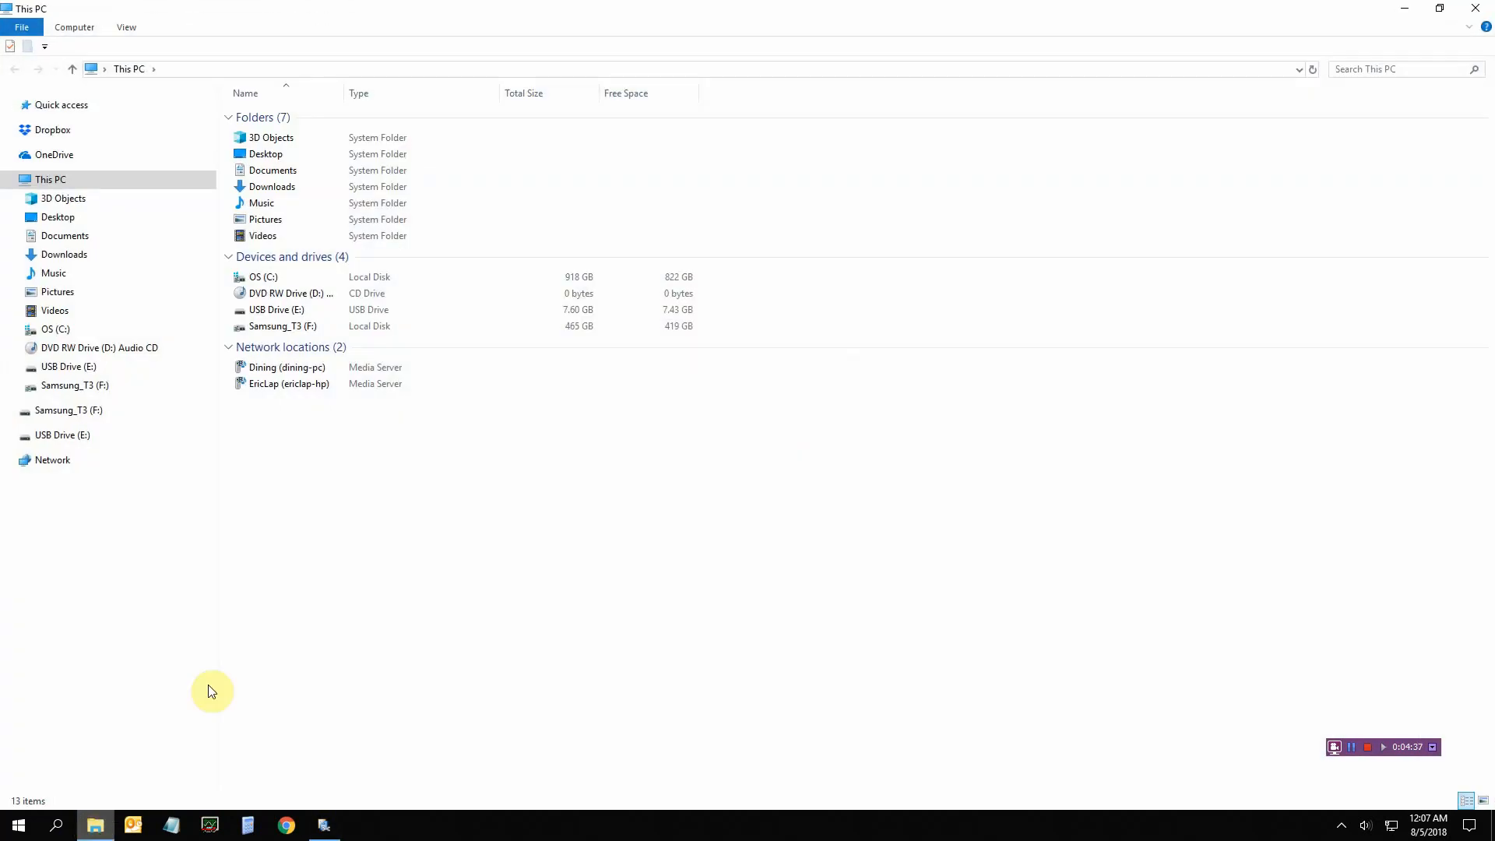
Open WIFI IP and Port.txt on USB Drive (E:) and highlight the Port 23 and 192.168.4.1 lines
click(98, 435)
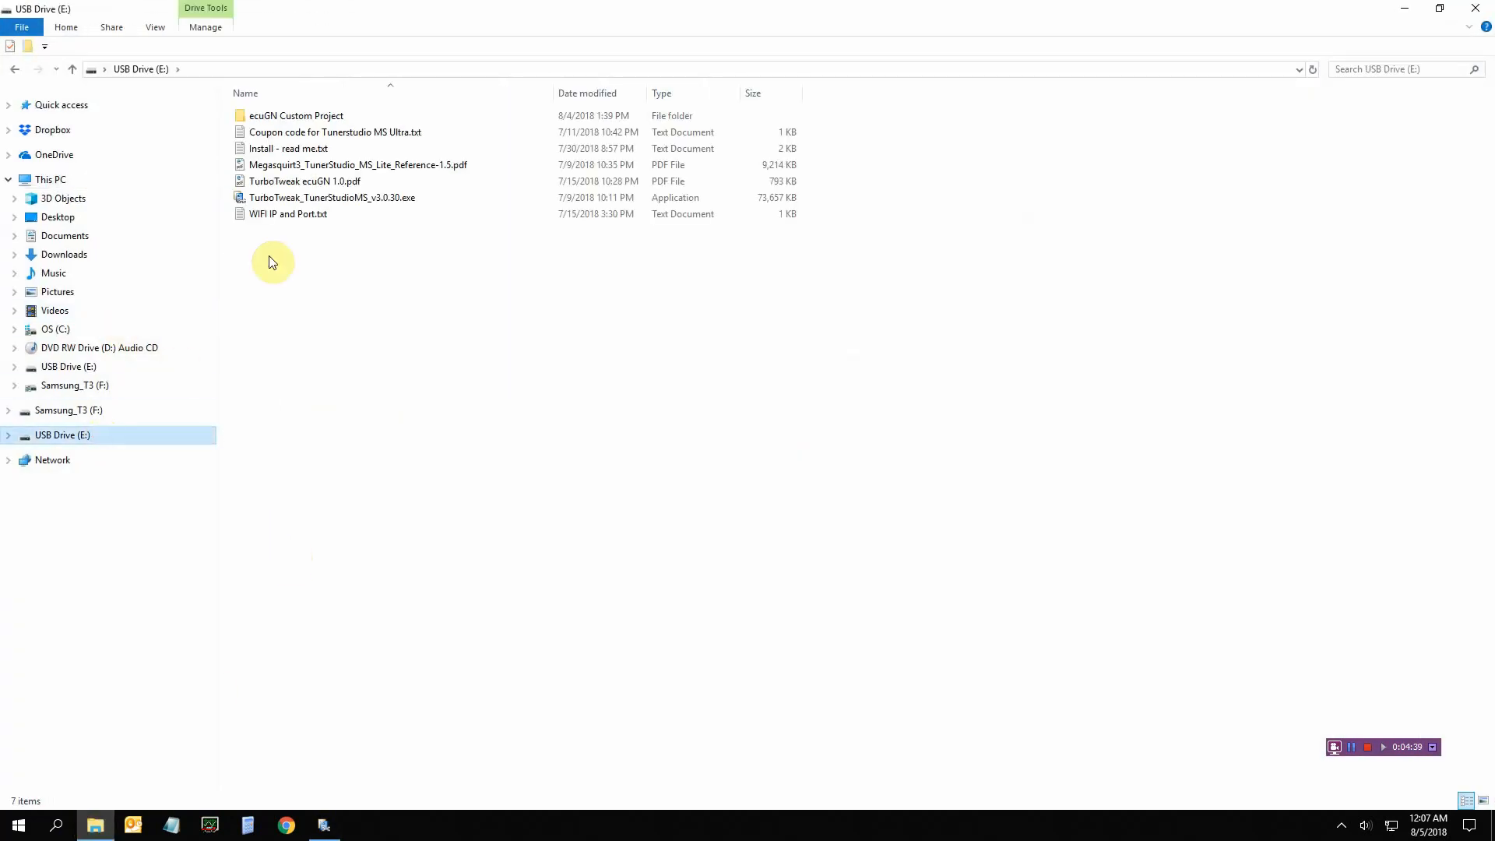
double_click(294, 217)
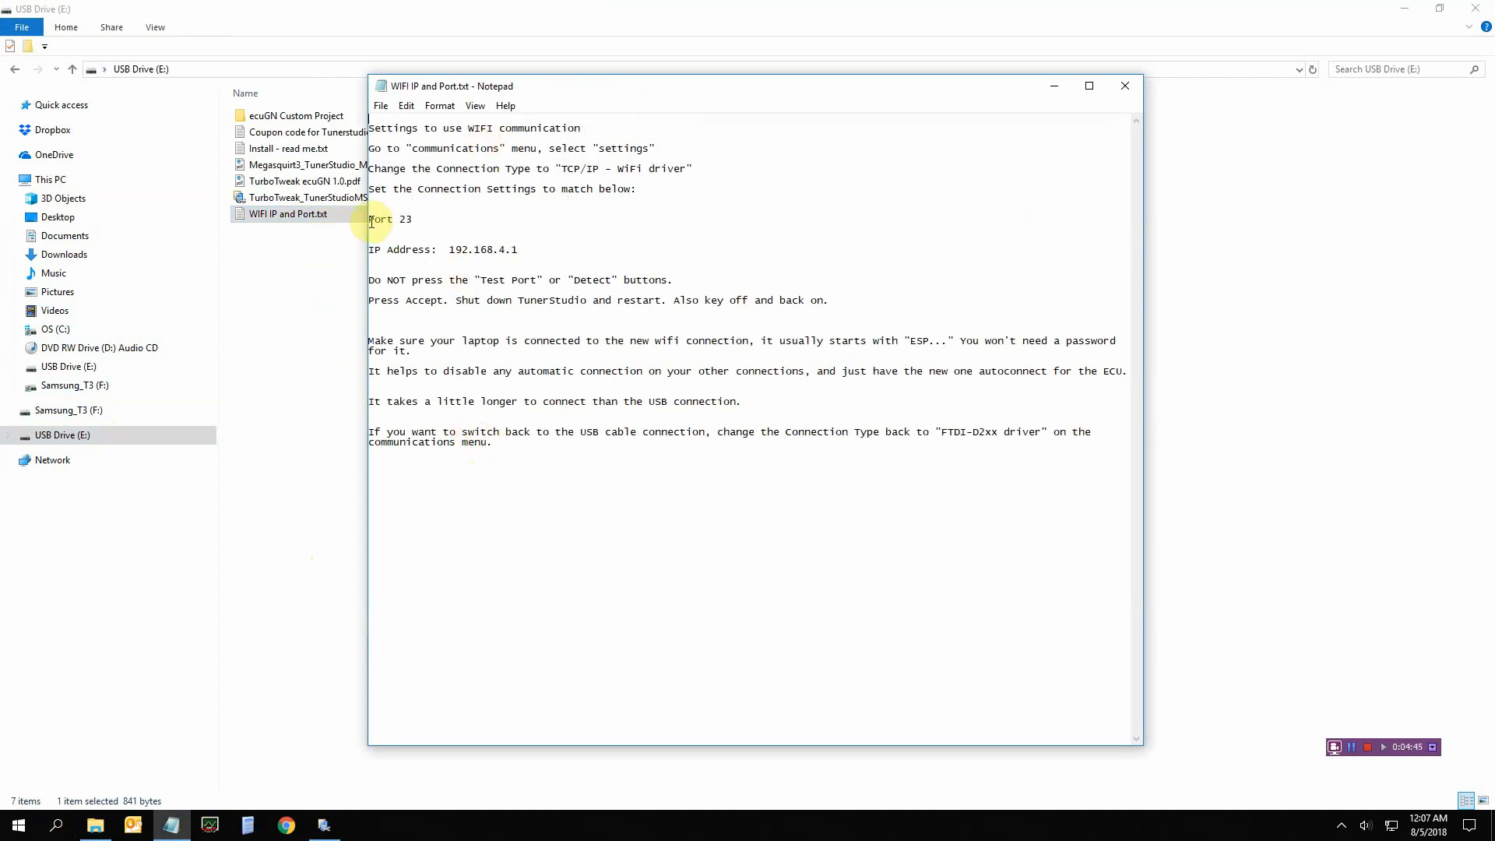
drag(369, 220, 537, 244)
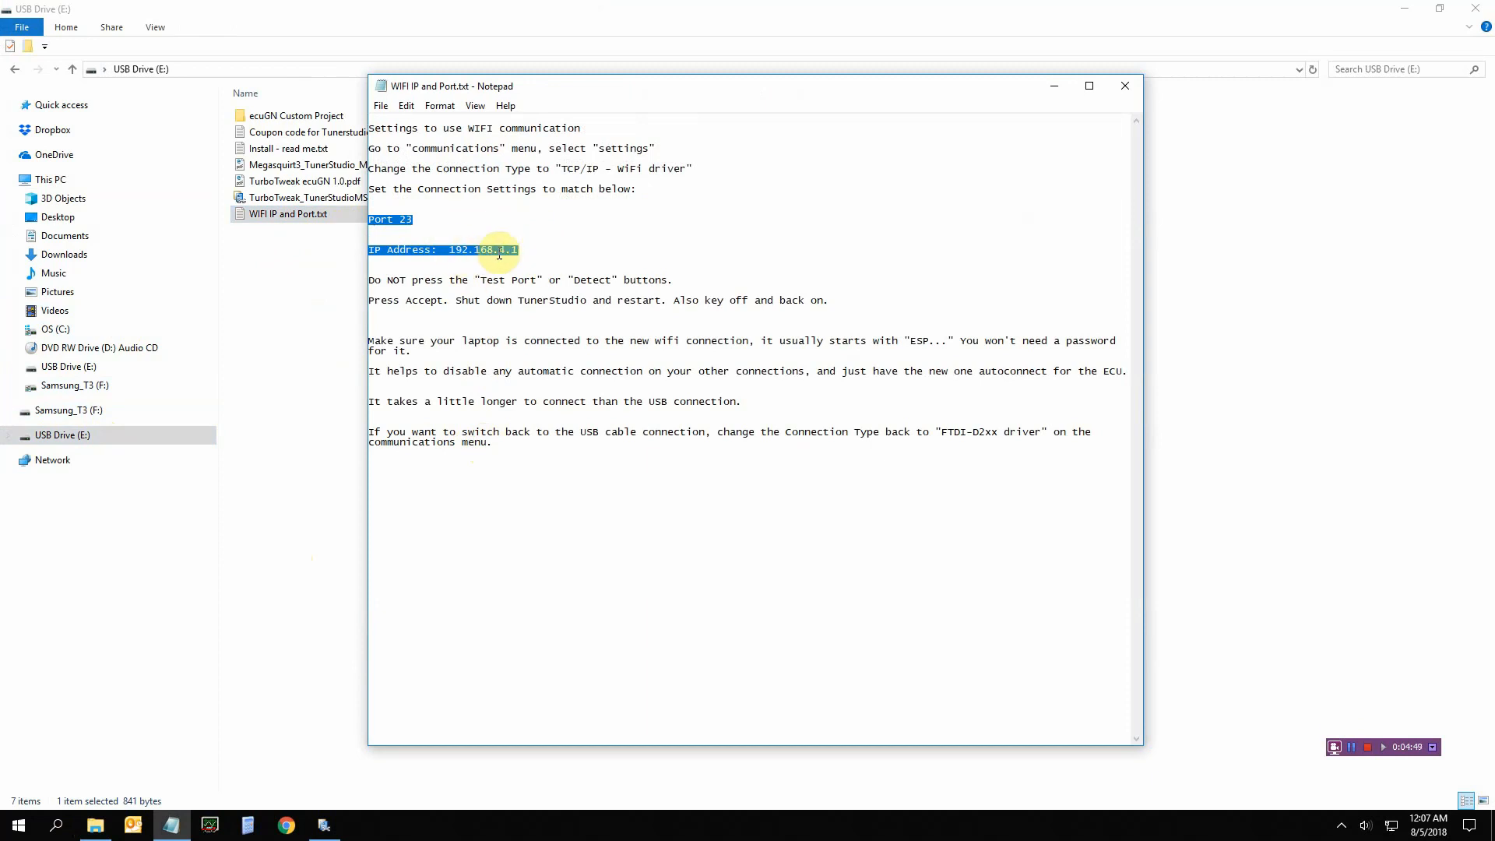
click(323, 825)
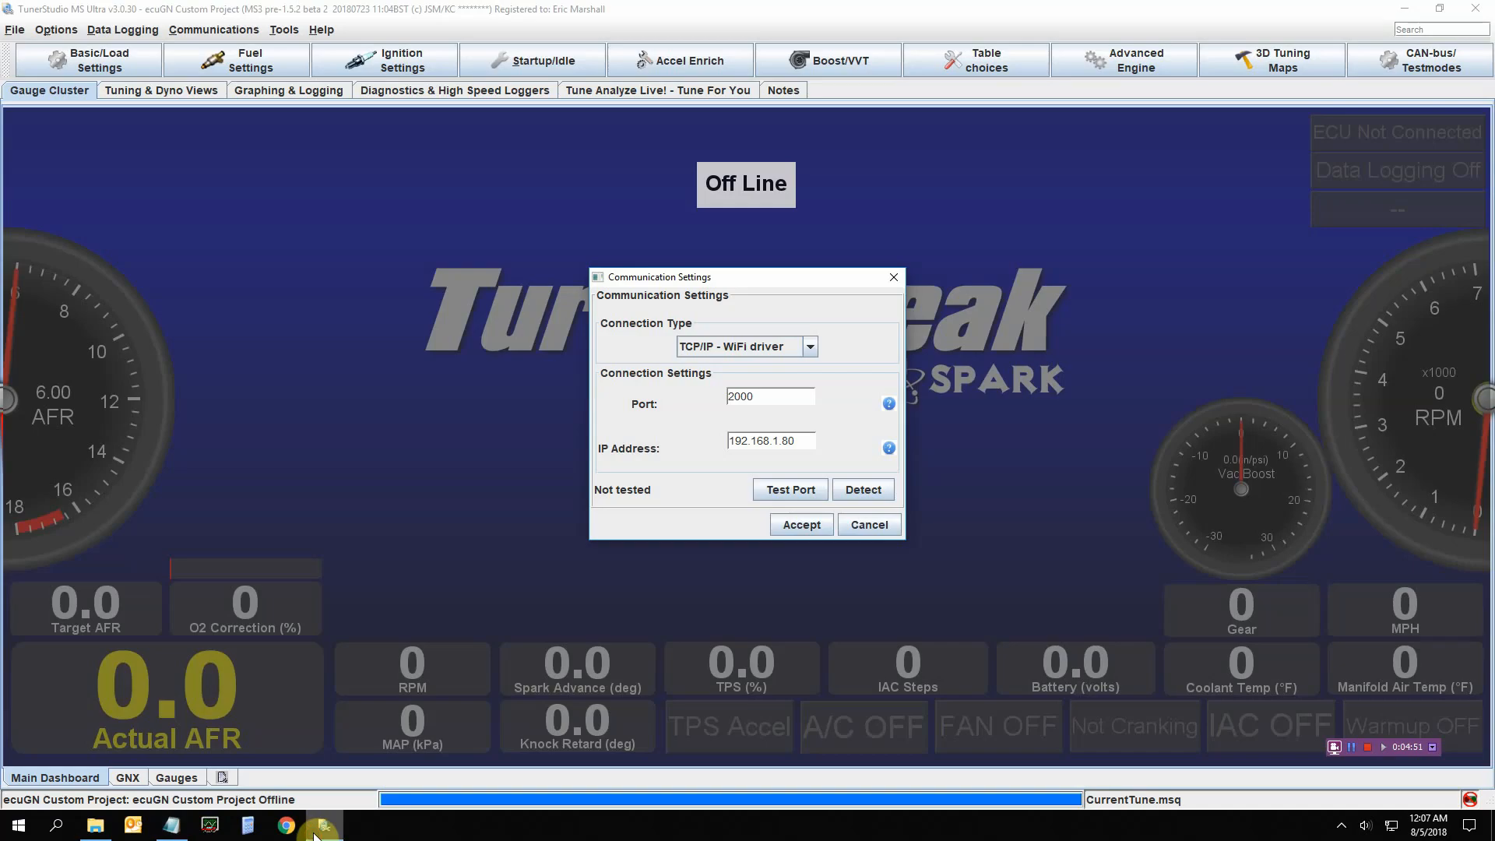
Accept port 23 and IP address 192.168.4.1, then close TunerStudio
drag(777, 397, 665, 395)
text(23)
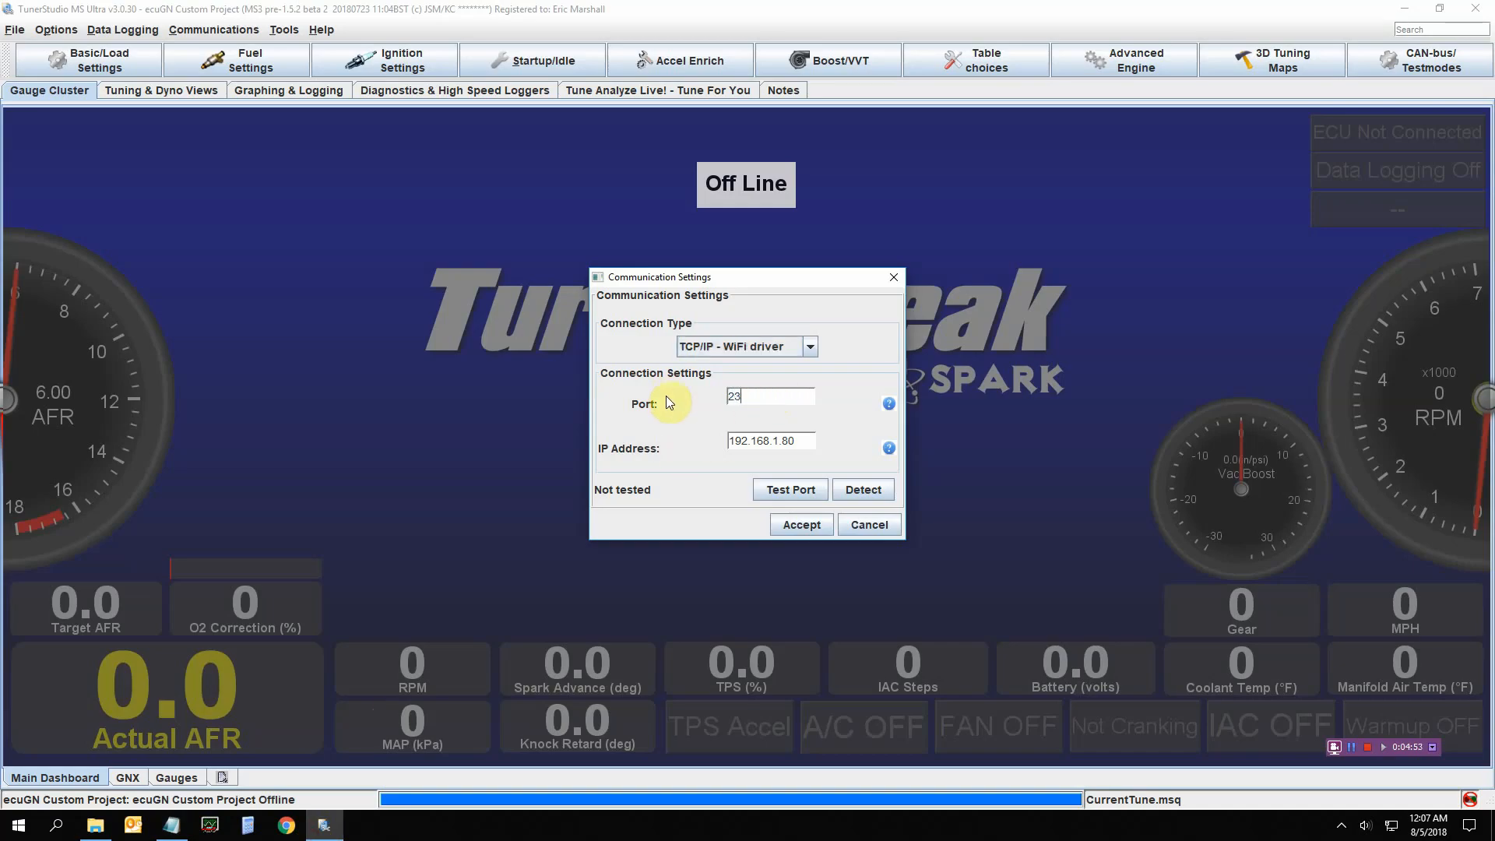
drag(772, 440, 810, 439)
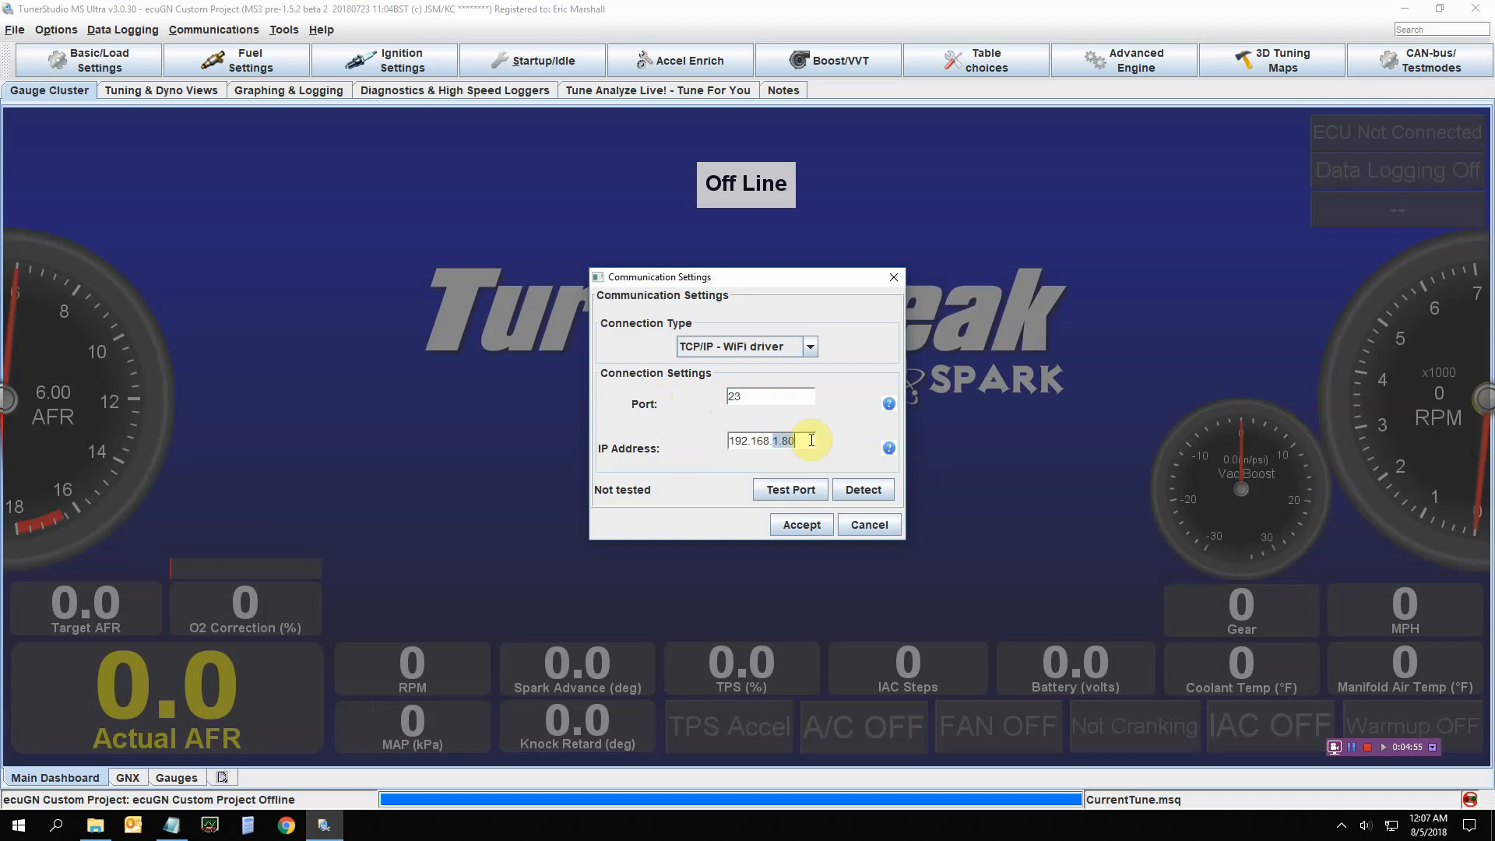
text(4.1)
click(781, 526)
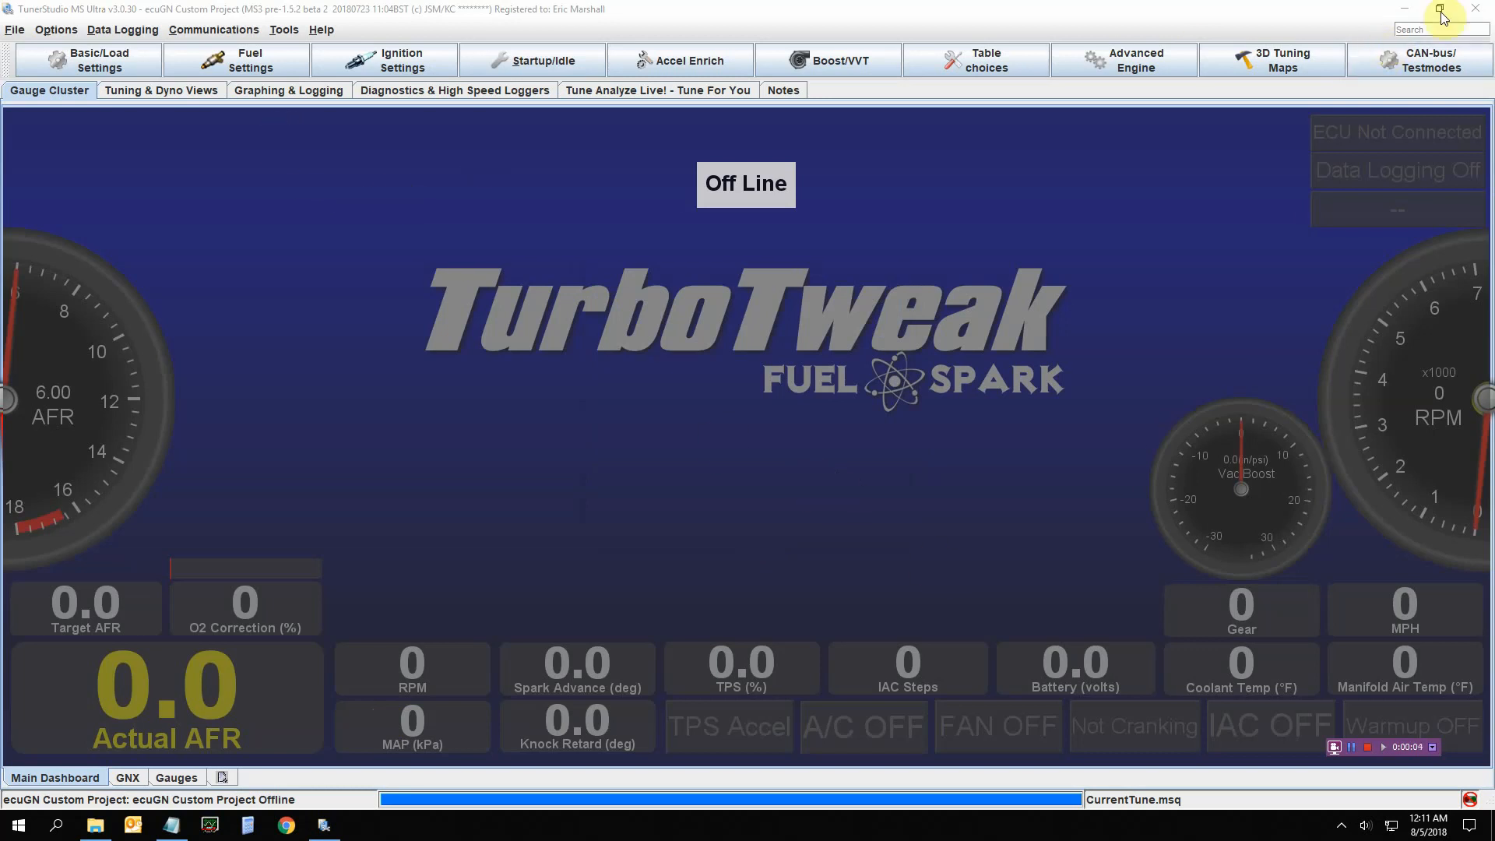
click(1474, 8)
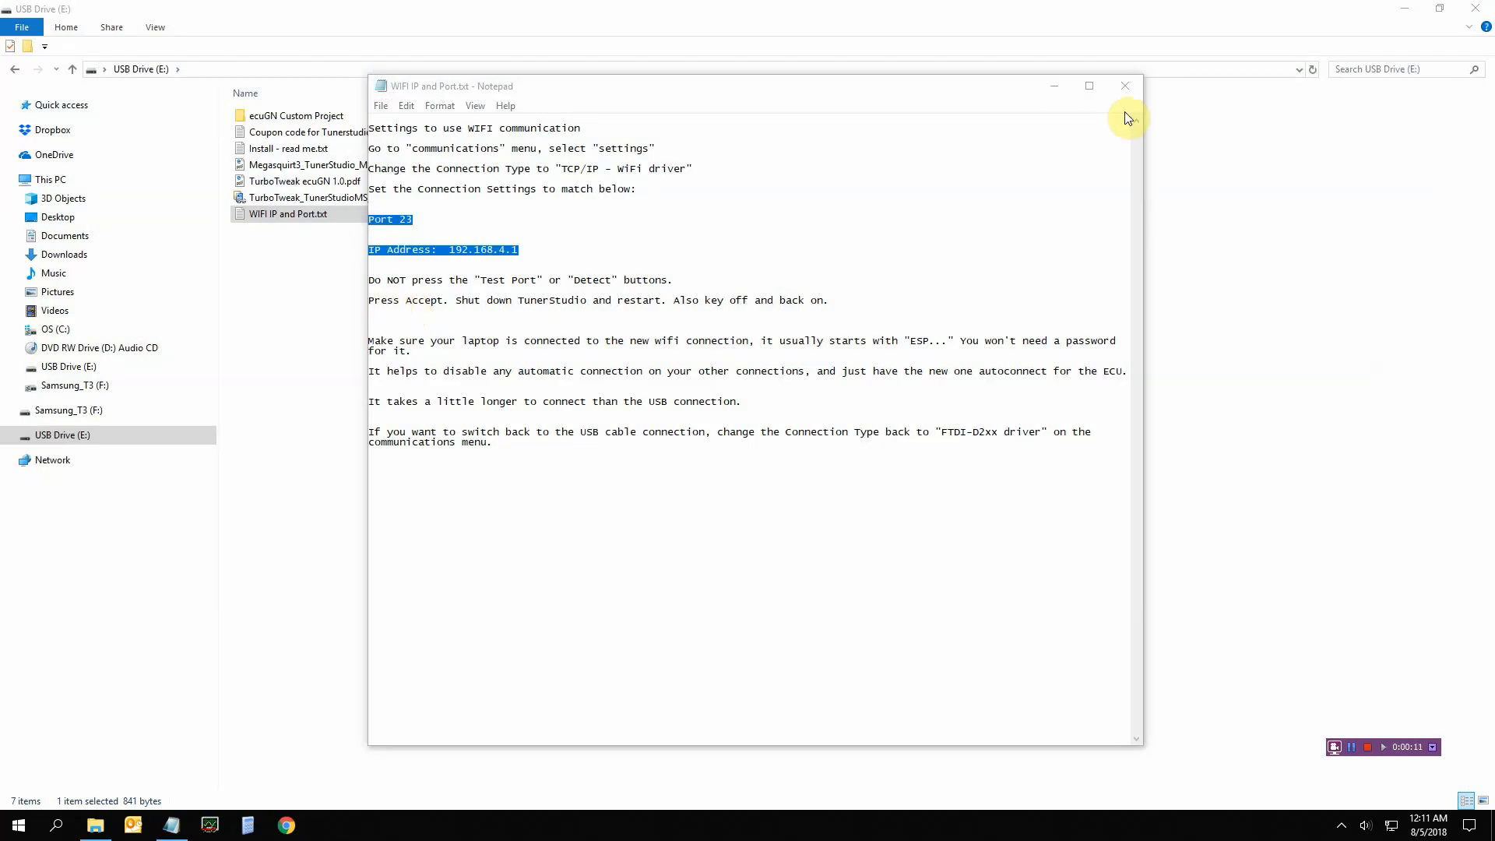
Close the WIFI IP and Port.txt Notepad window and the File Explorer window
click(1124, 87)
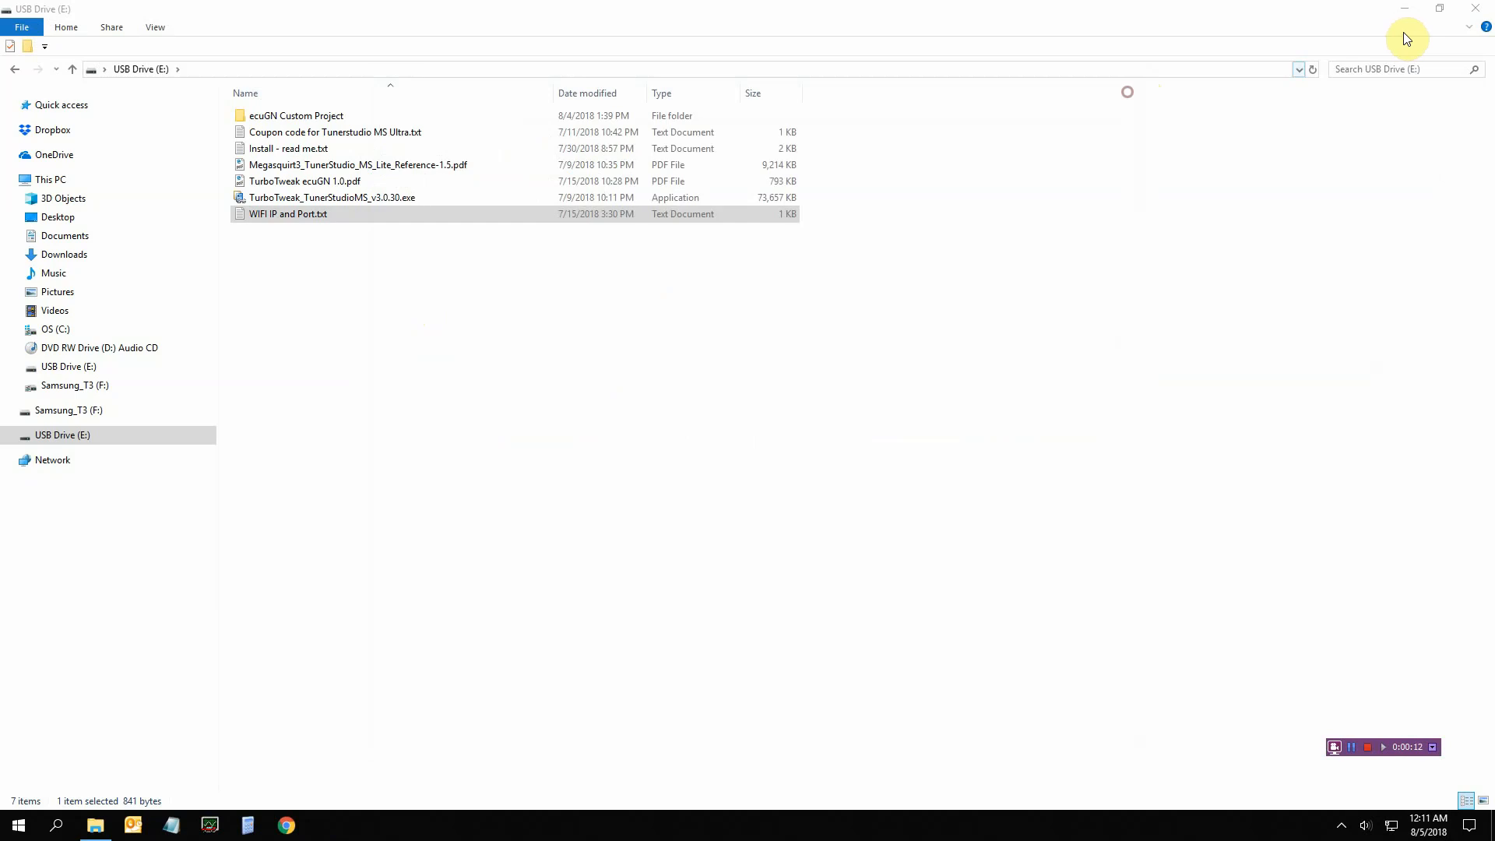
click(1473, 9)
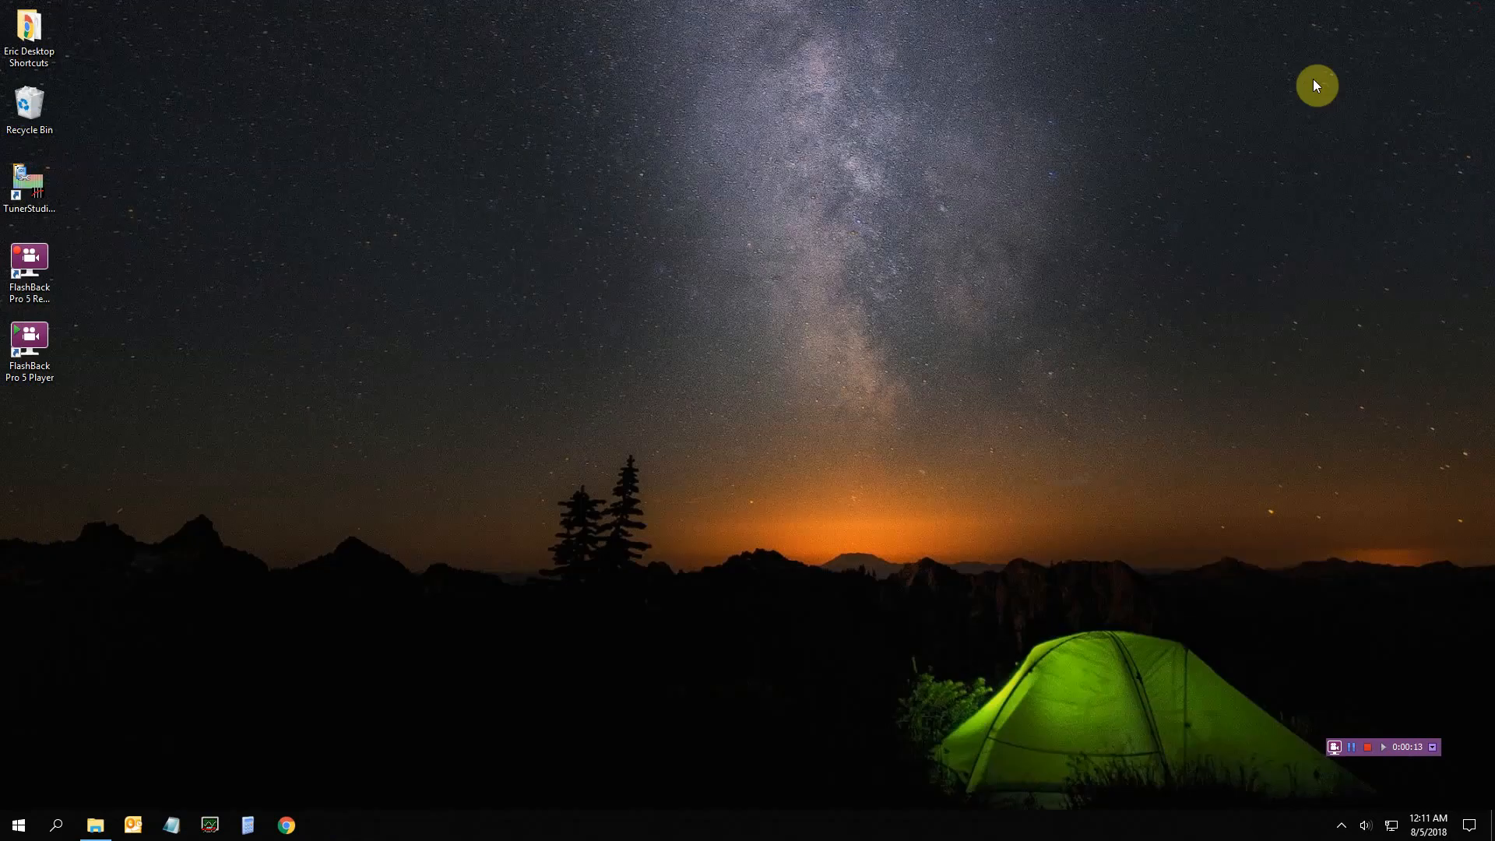
Relaunch TunerStudio with the ecuGN project and show the Wi-Fi network list
double_click(27, 193)
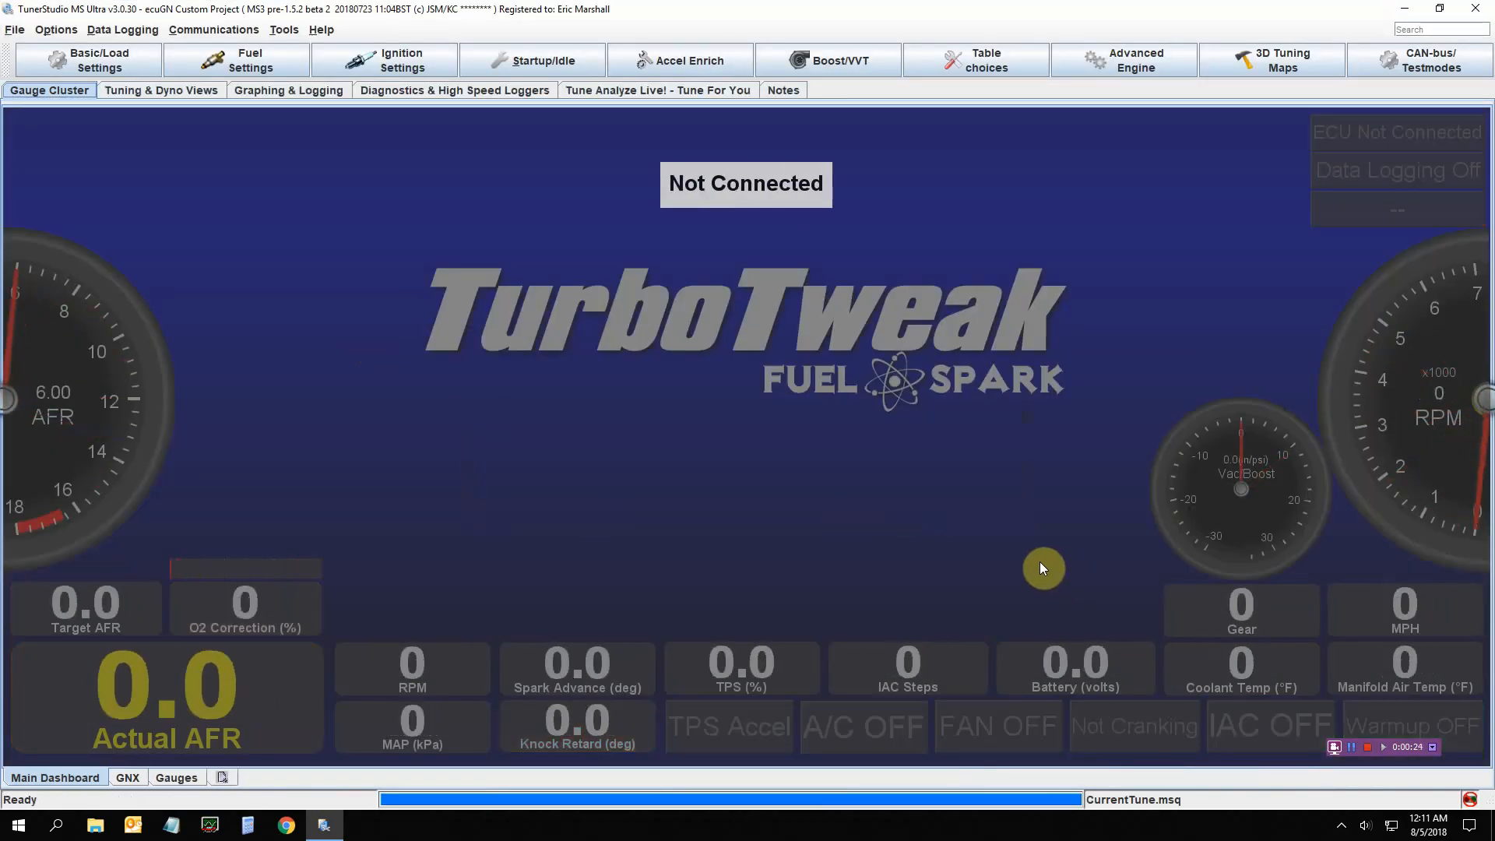
click(1394, 830)
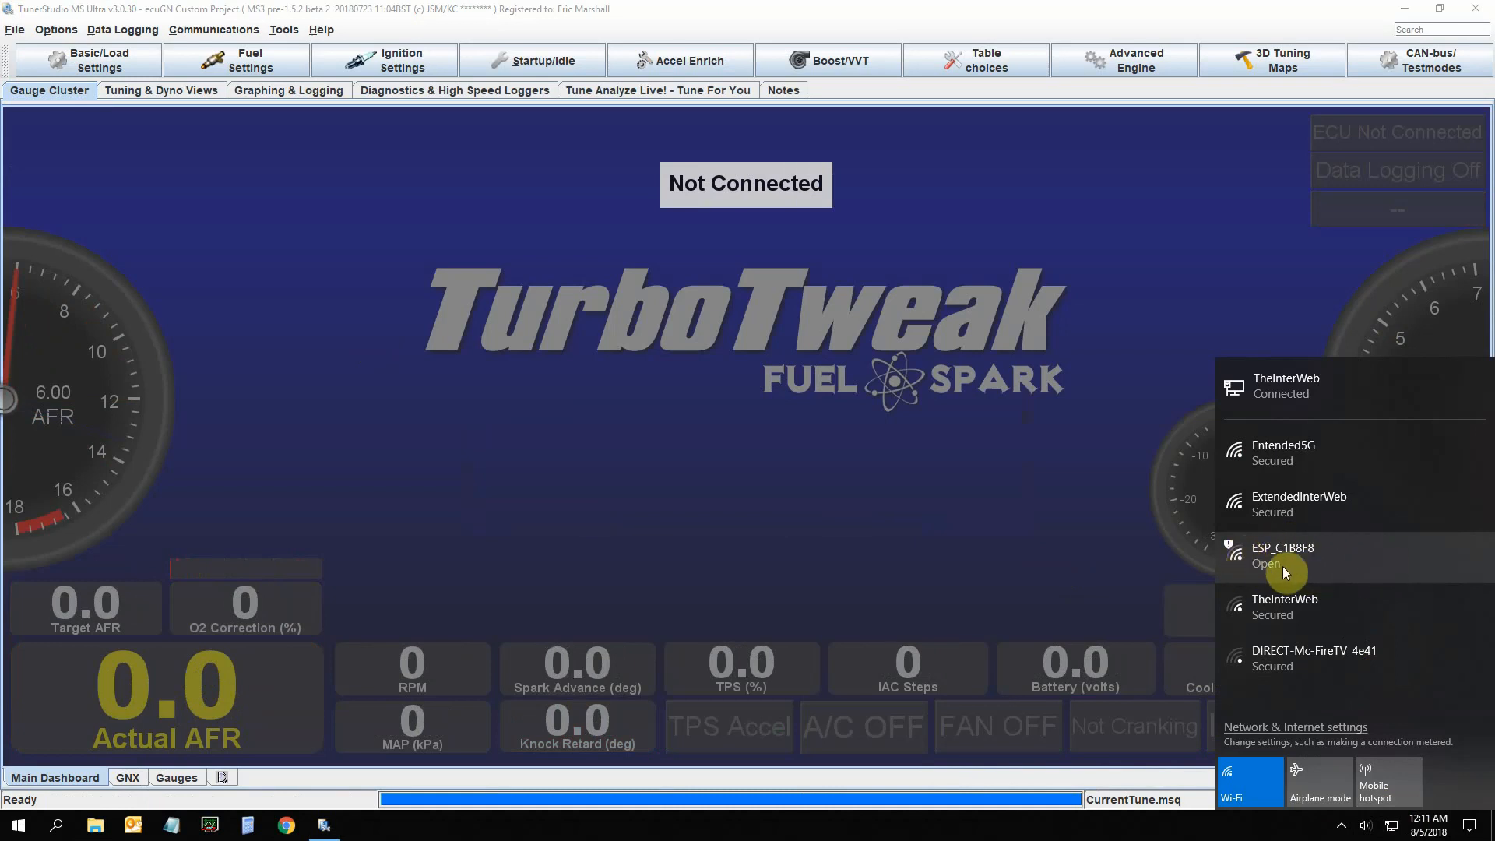
Connect the laptop to the ESP_C1B8F8 Wi-Fi network and return to TunerStudio
click(1306, 564)
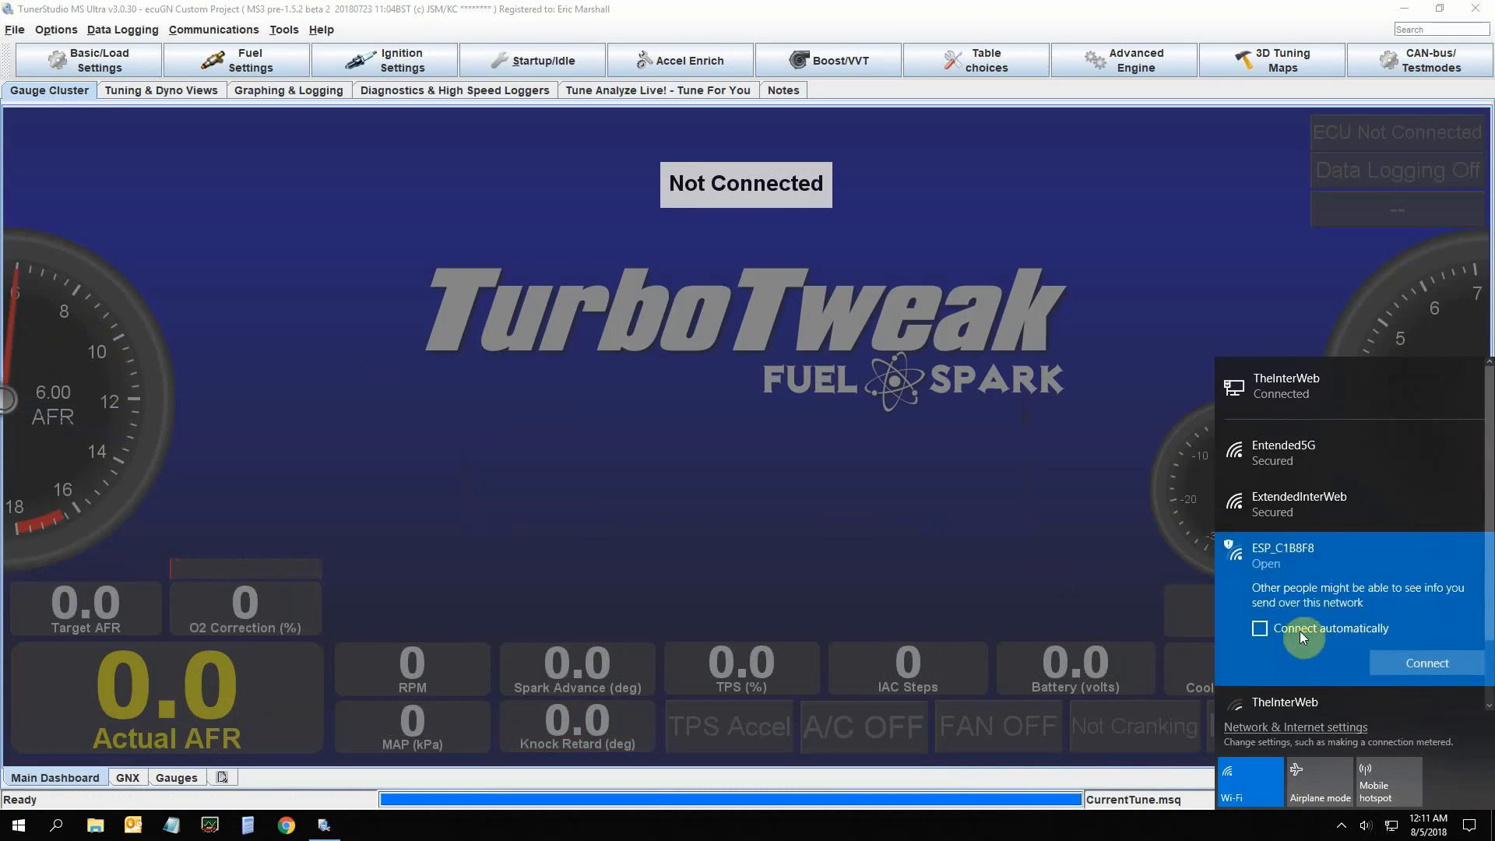
click(1395, 661)
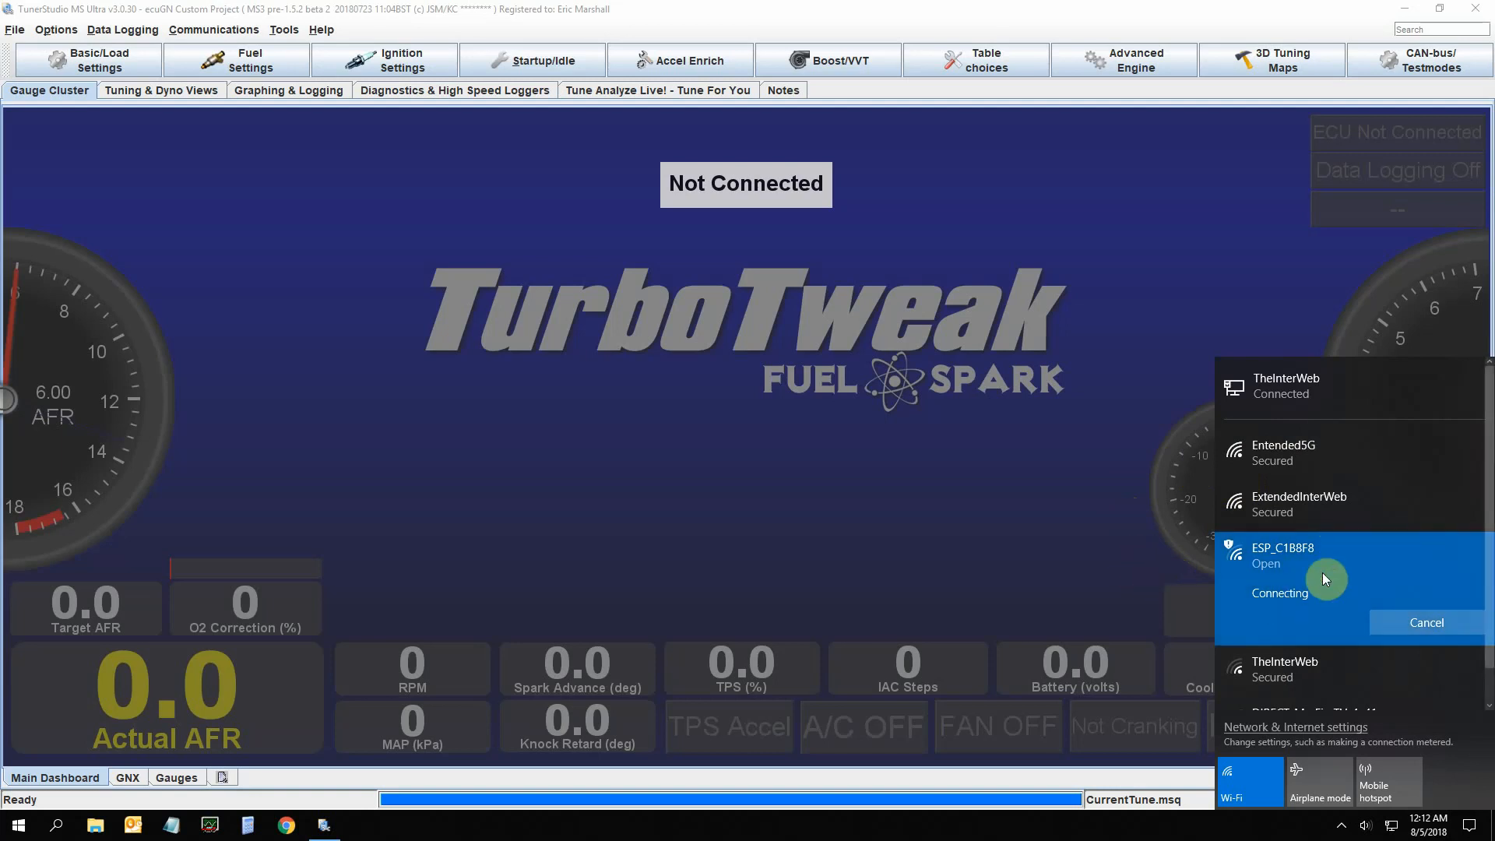
click(1063, 527)
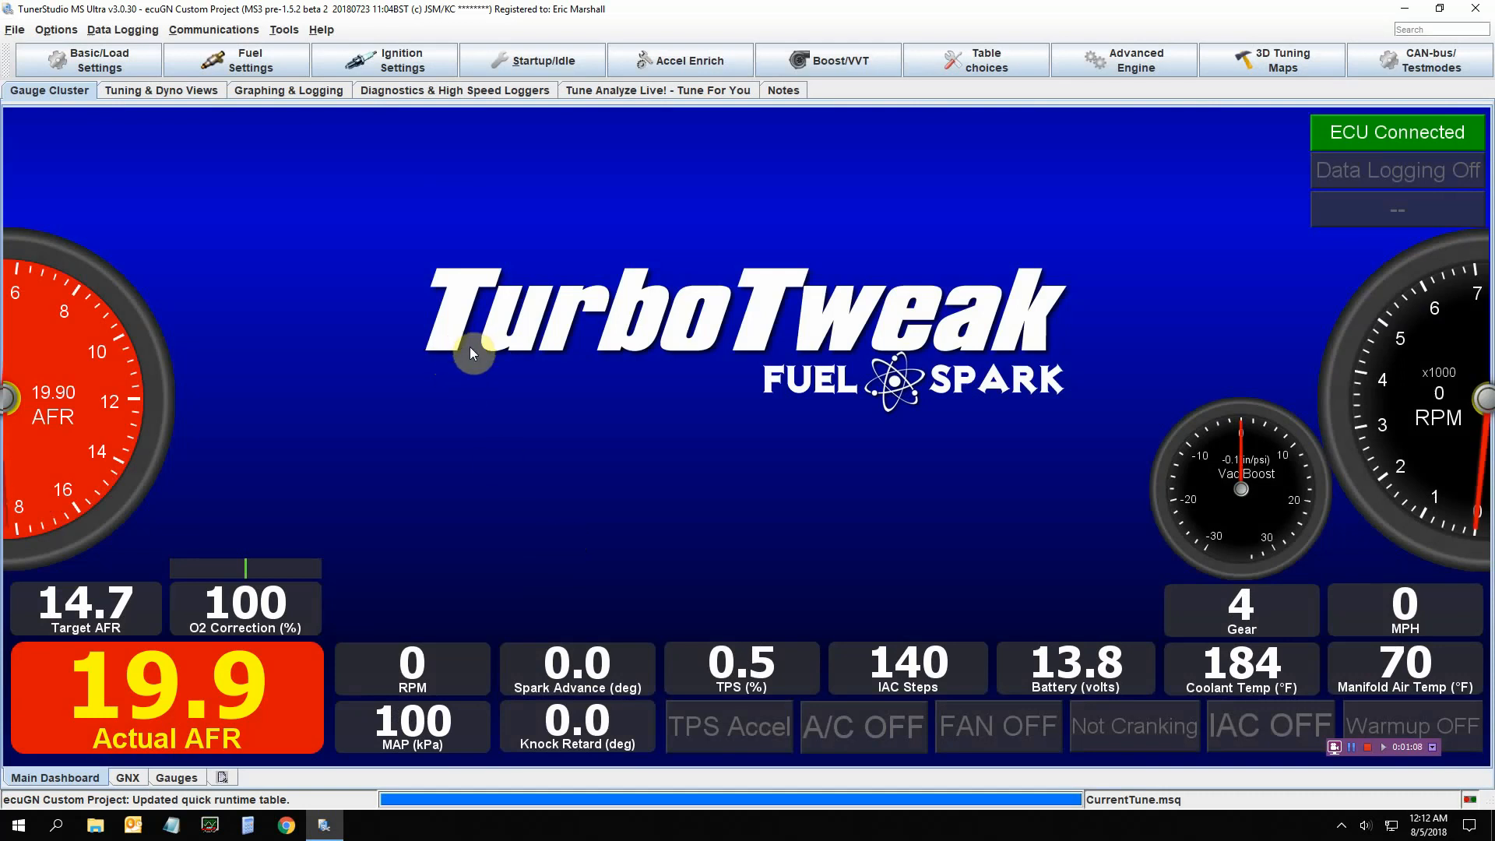
Change the connection type from TCP/IP - WiFi driver to FTDI - D2XX driver at 115200 baud
click(1350, 745)
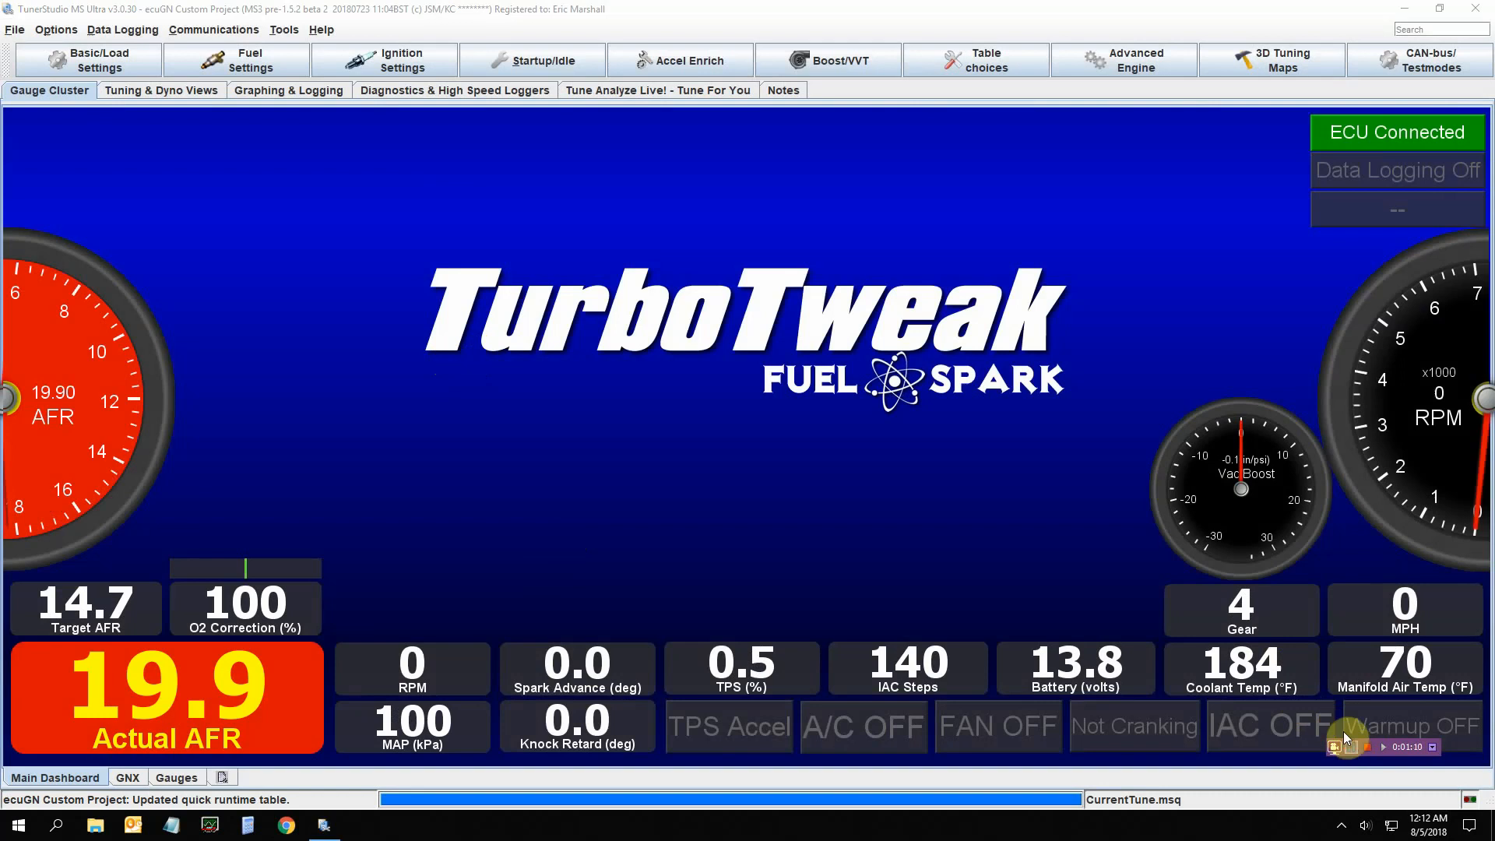
click(282, 31)
click(283, 31)
mouse_move(218, 31)
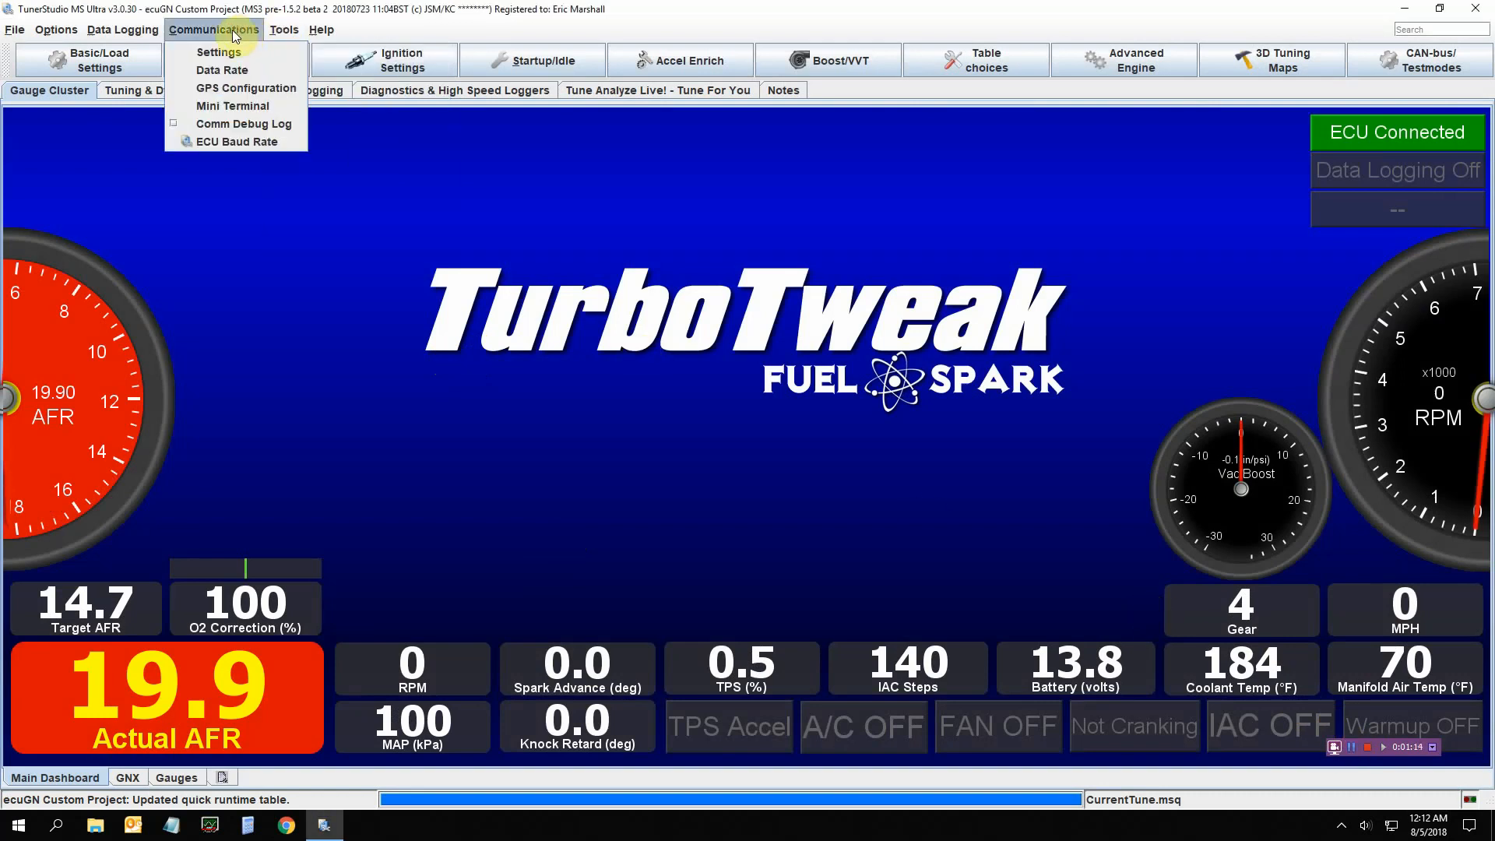
click(221, 52)
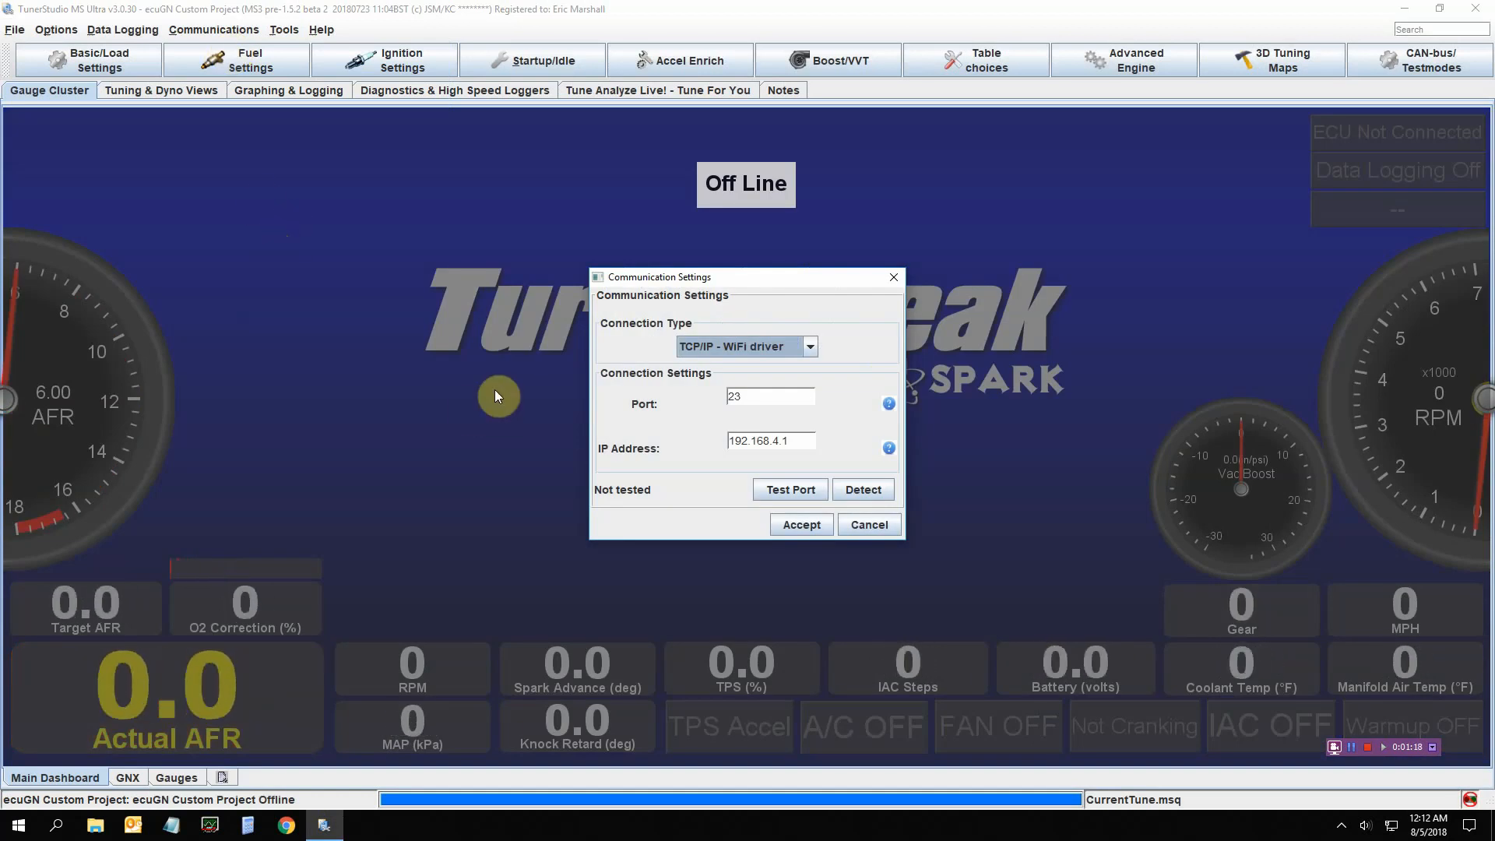
click(813, 348)
click(788, 418)
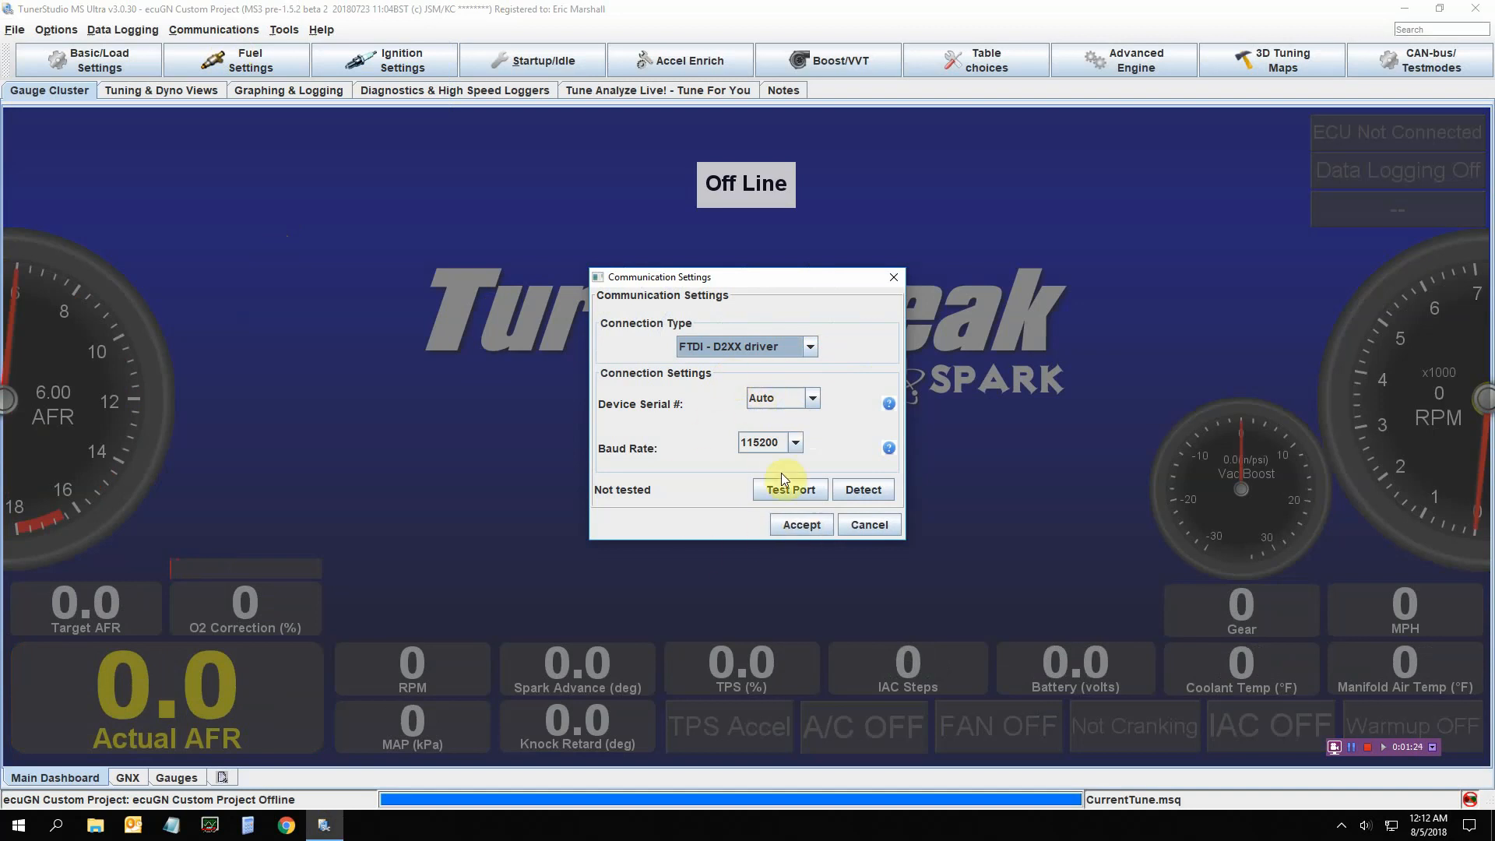
click(791, 526)
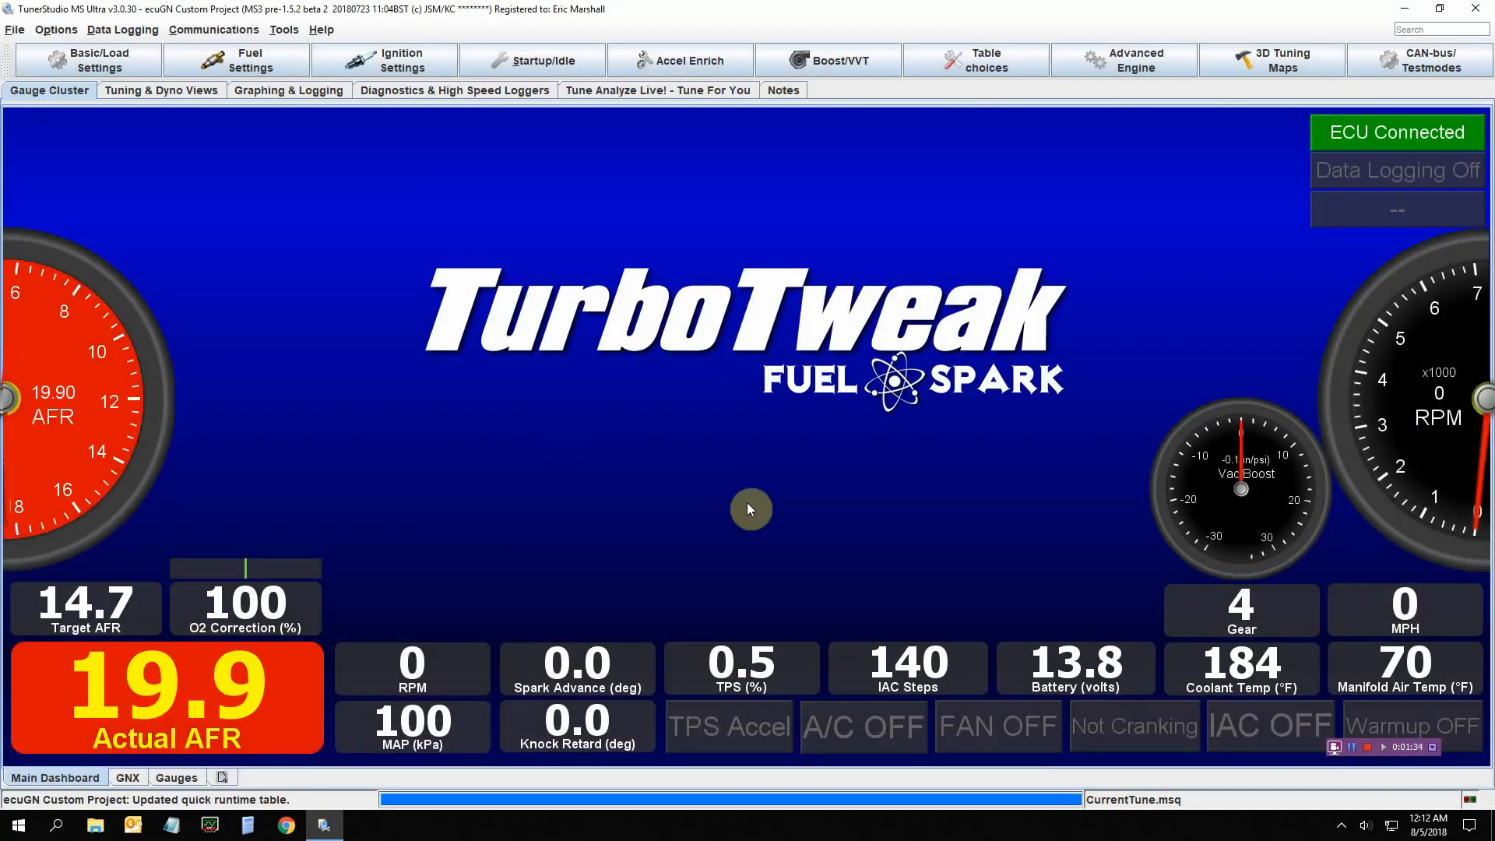
click(1352, 748)
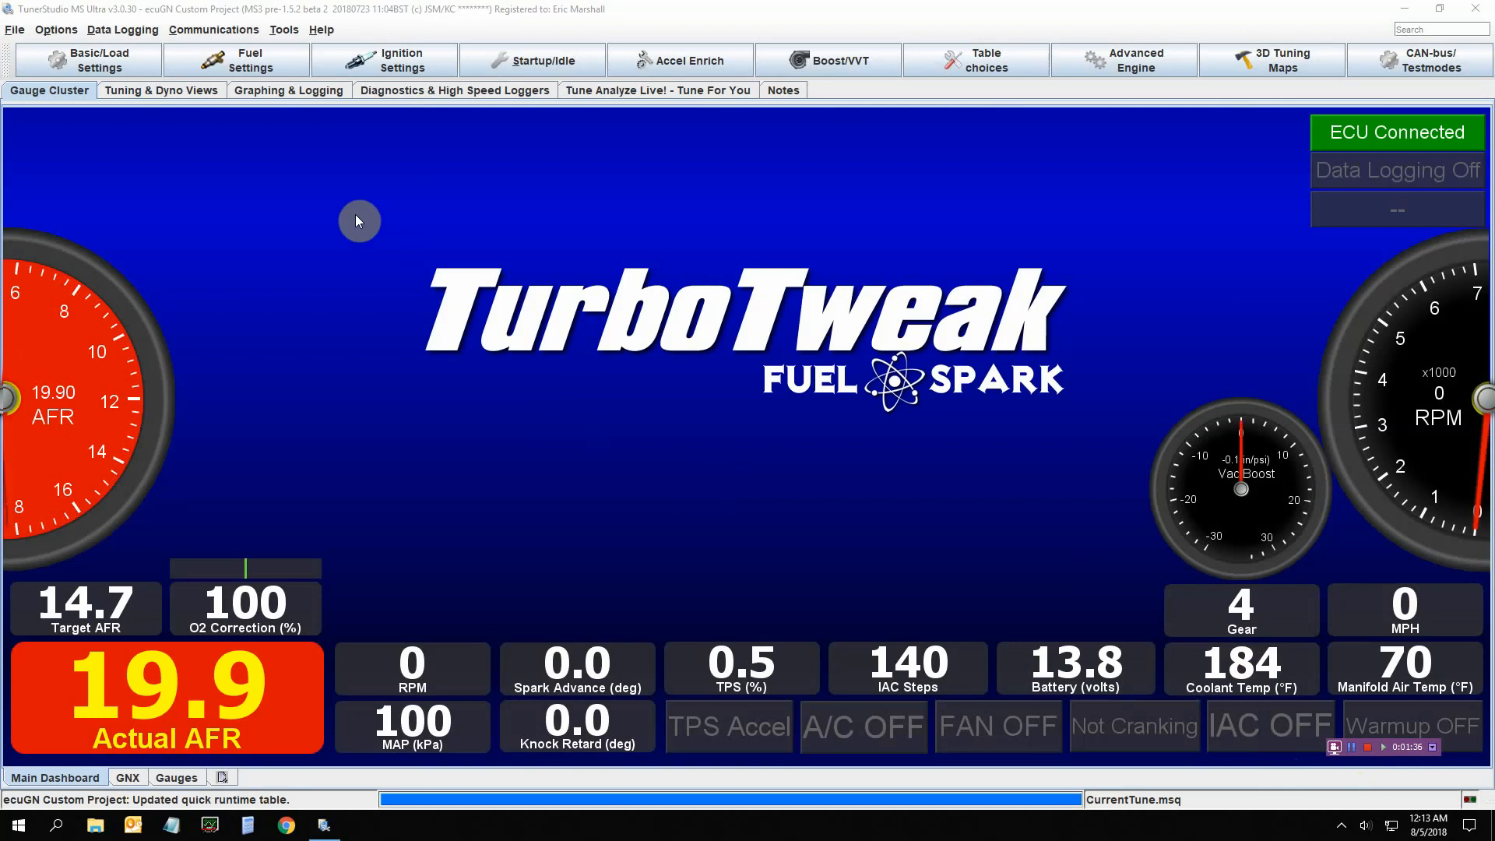
Open the Communications menu, then move across to the Tools menu of calibration tools
click(211, 31)
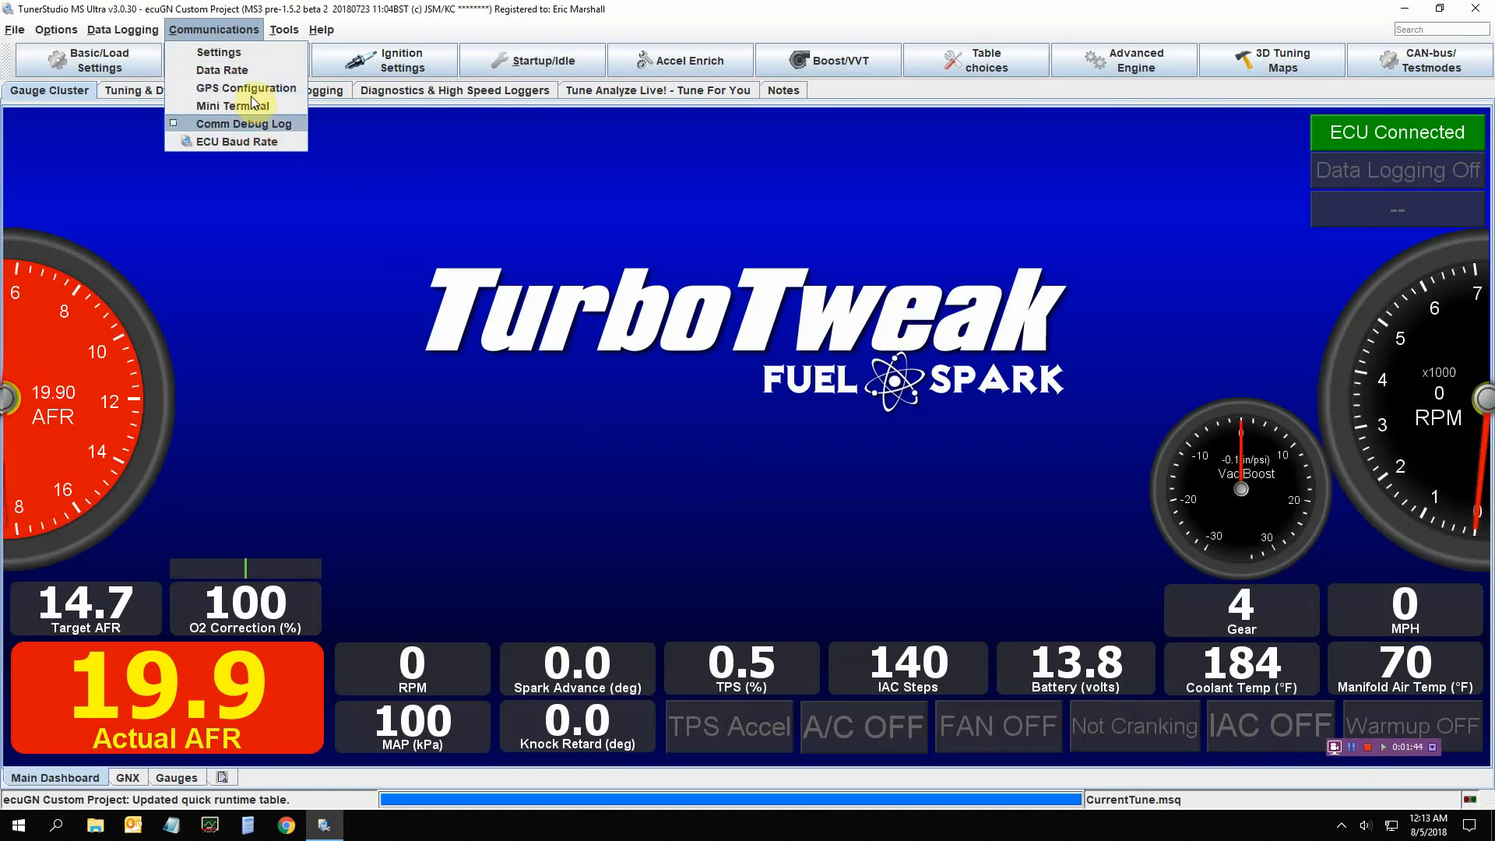
mouse_move(290, 31)
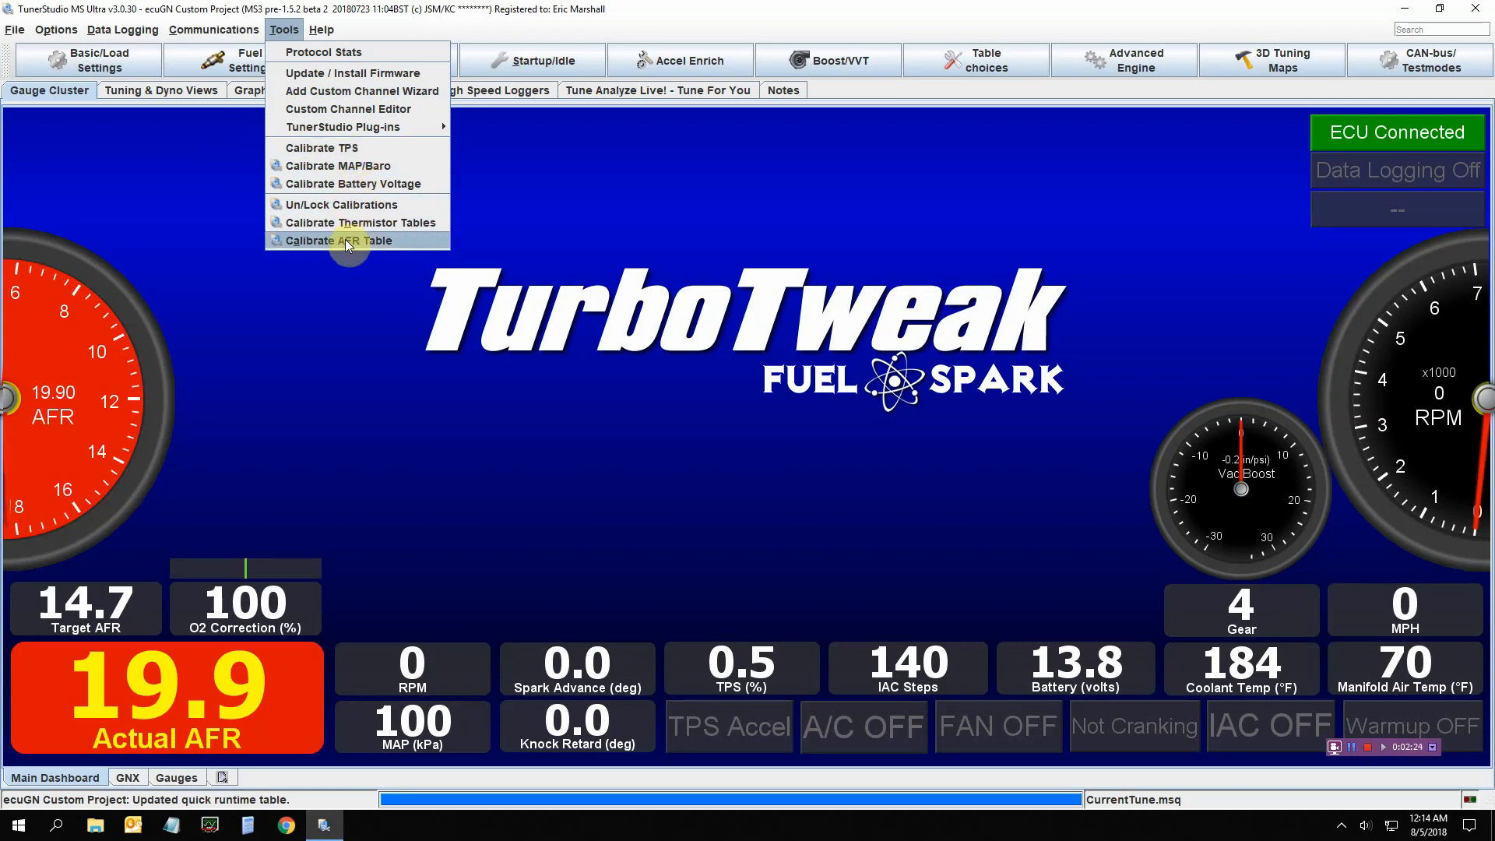
Recalibrate TPS closed throttle to the current reading (93 counts, full 910) so TPS reads 0.0%
click(336, 147)
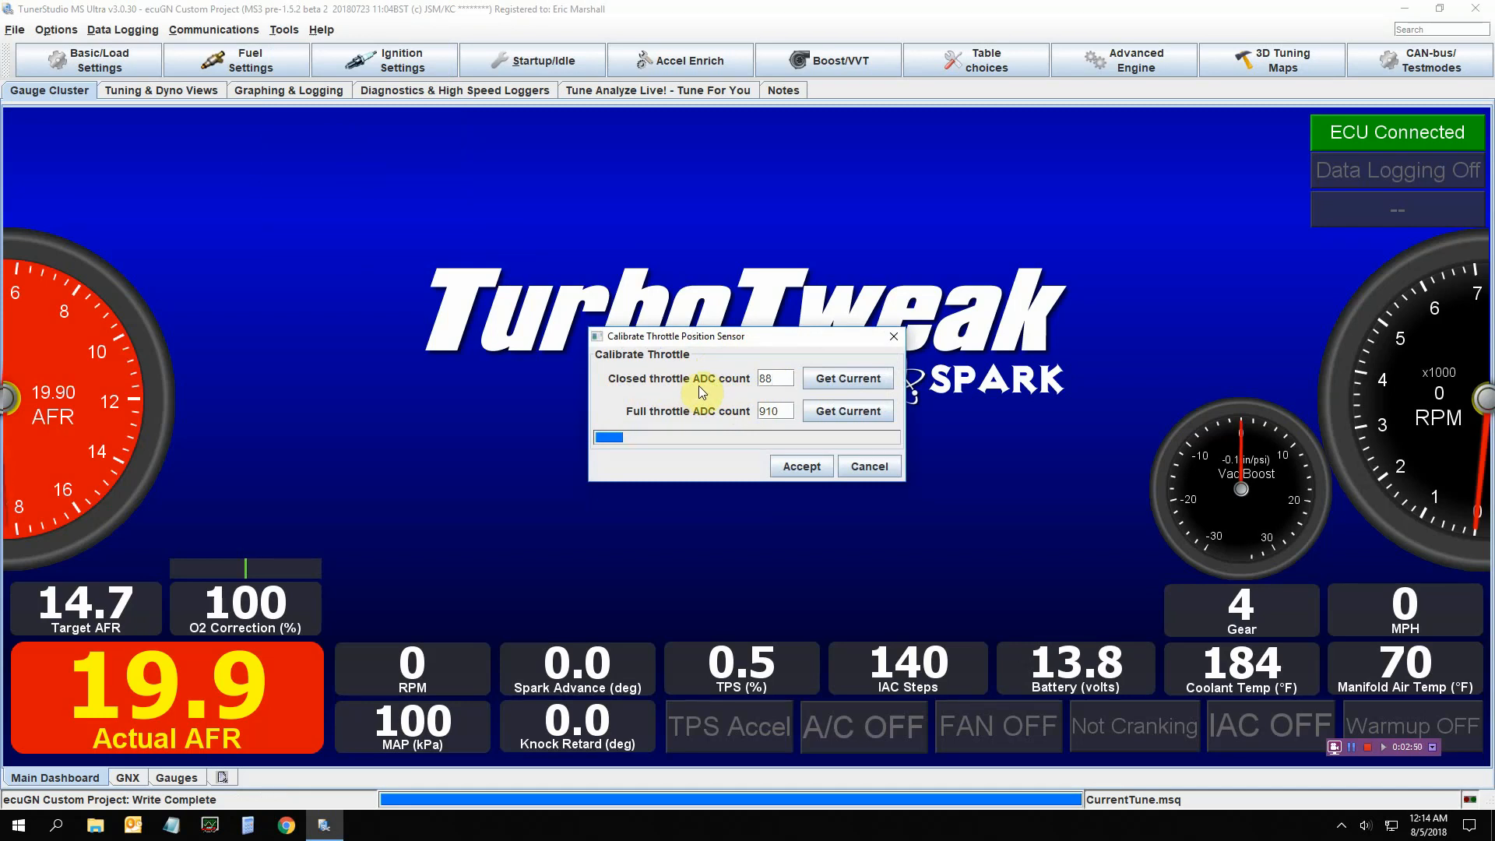
click(857, 379)
click(802, 467)
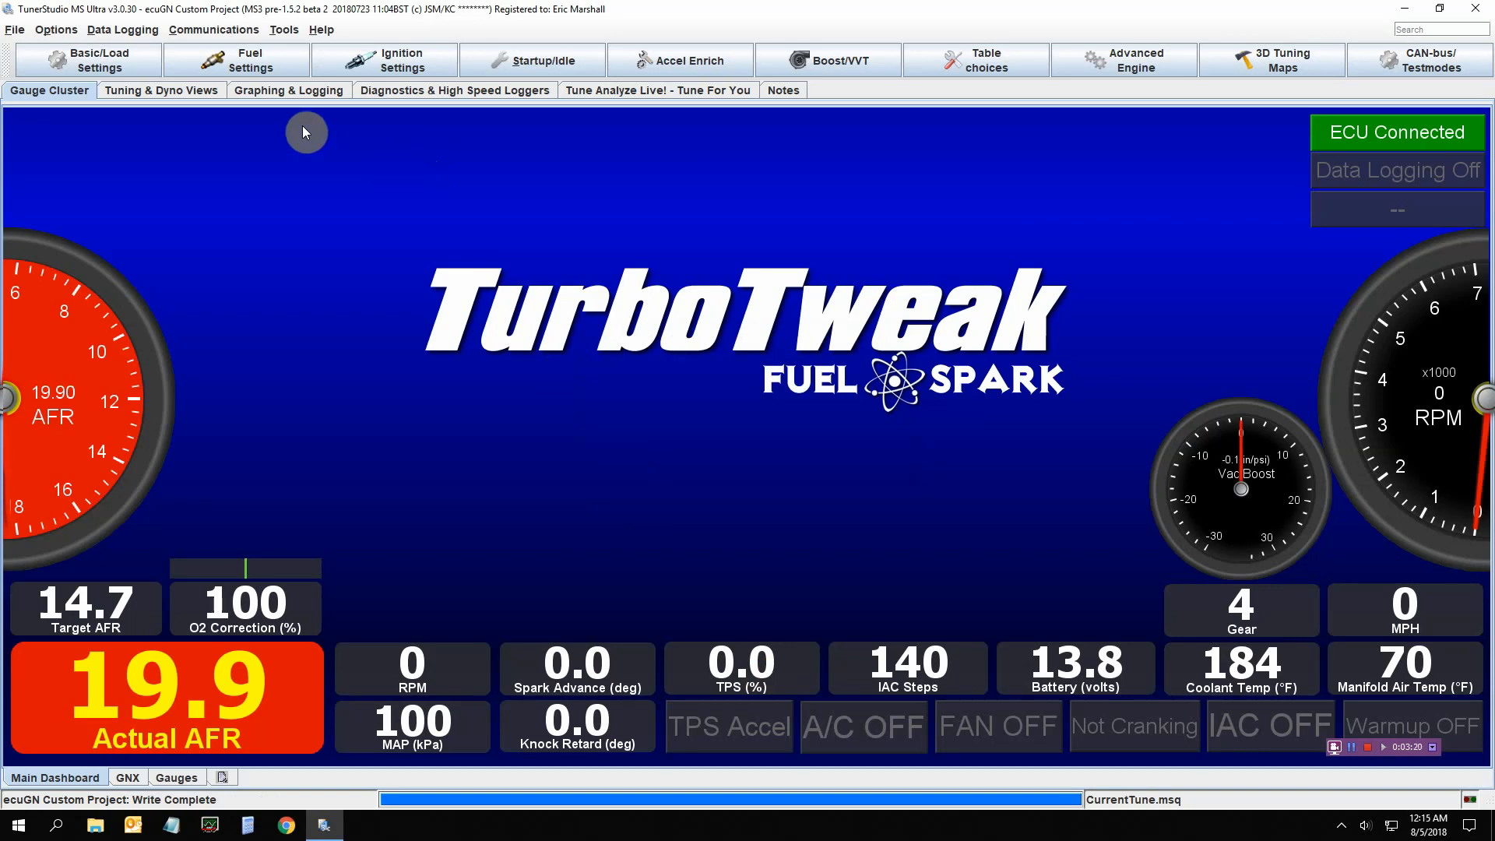
click(277, 33)
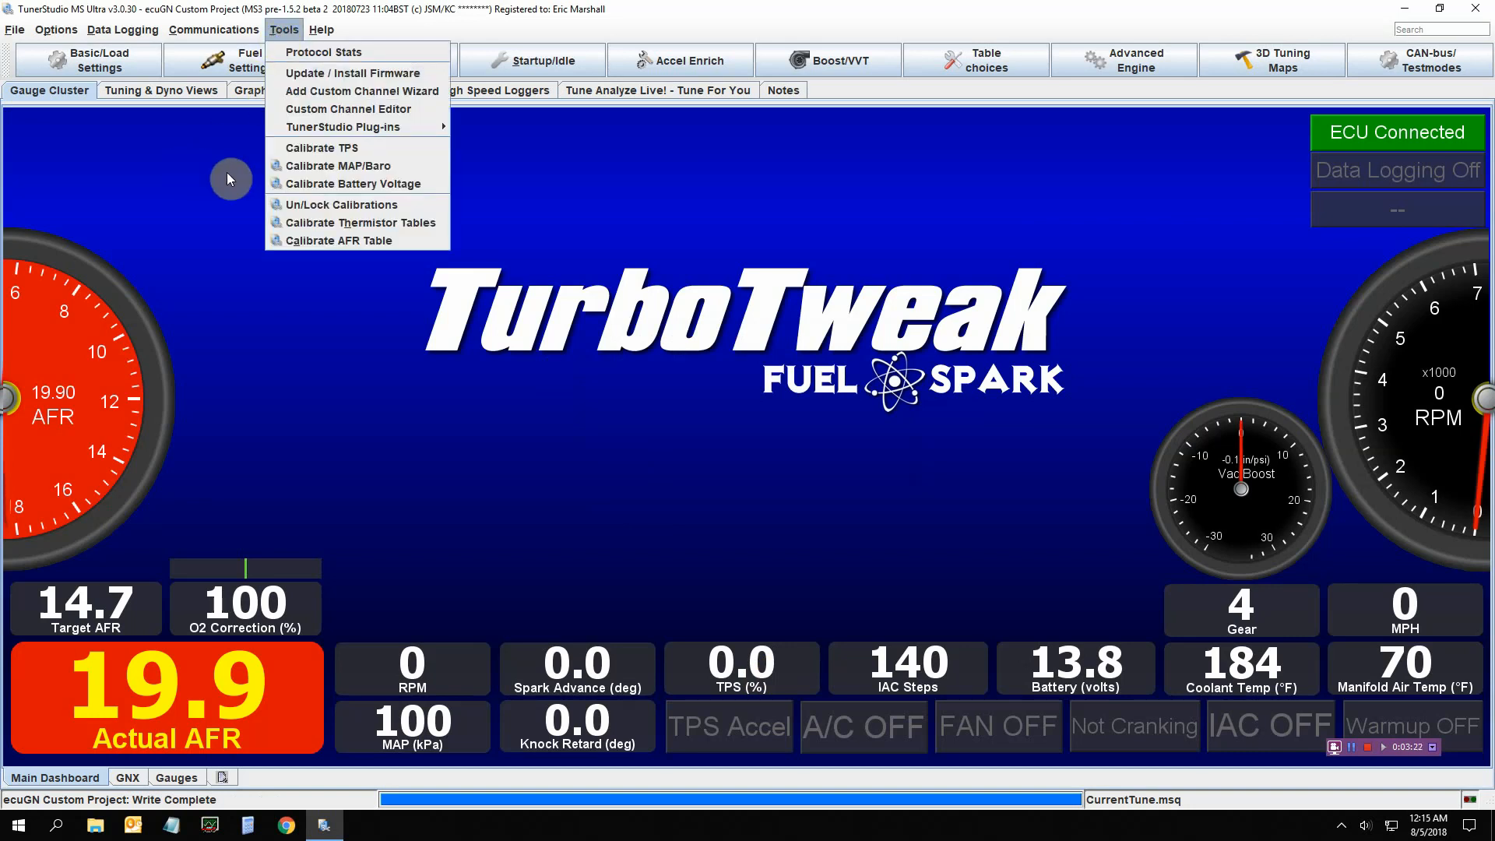
click(289, 166)
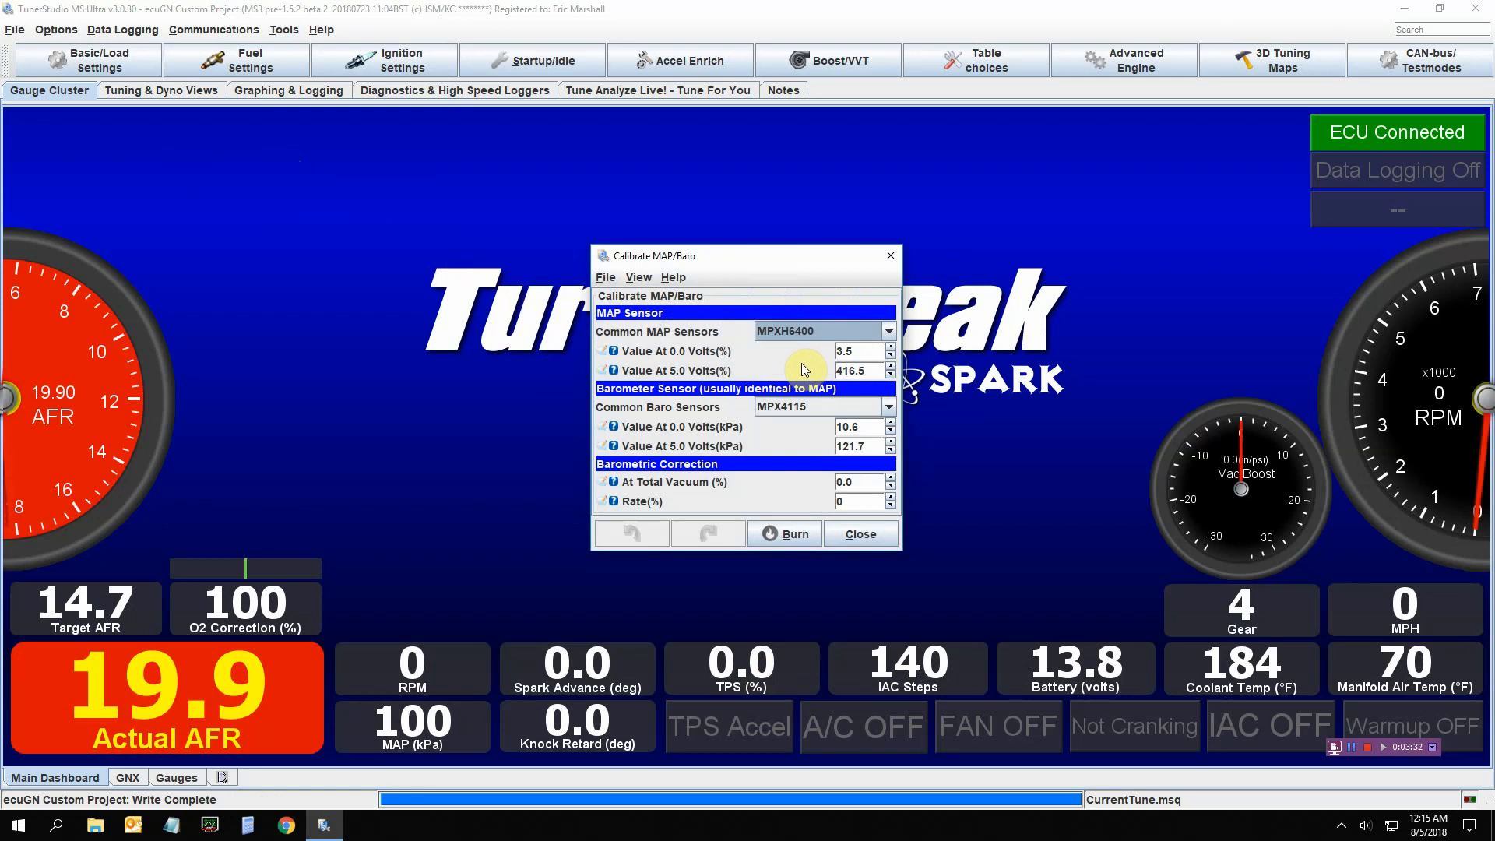
click(891, 332)
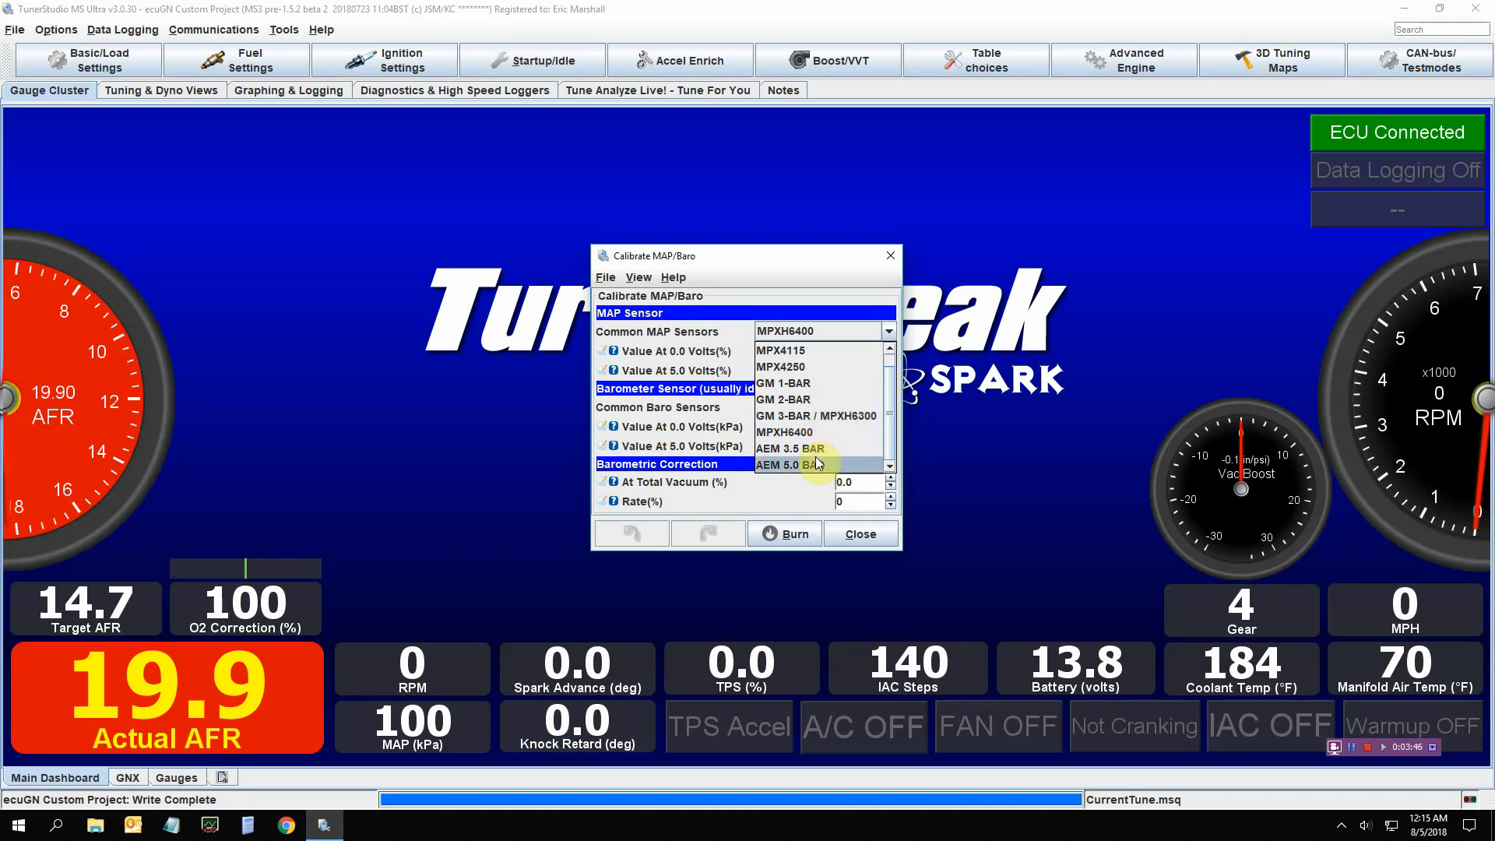
click(743, 260)
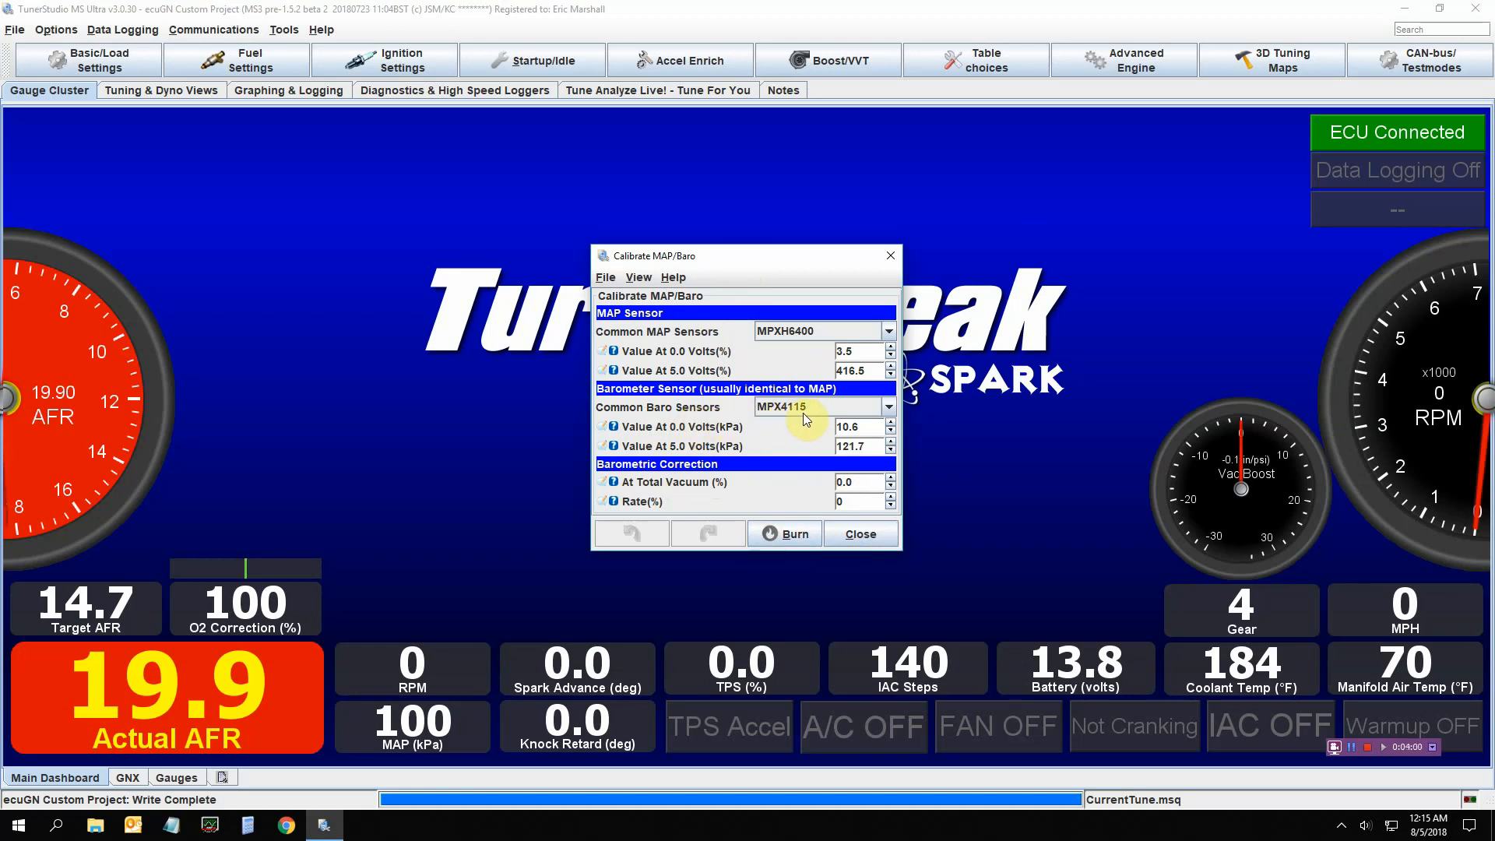
click(860, 534)
click(285, 30)
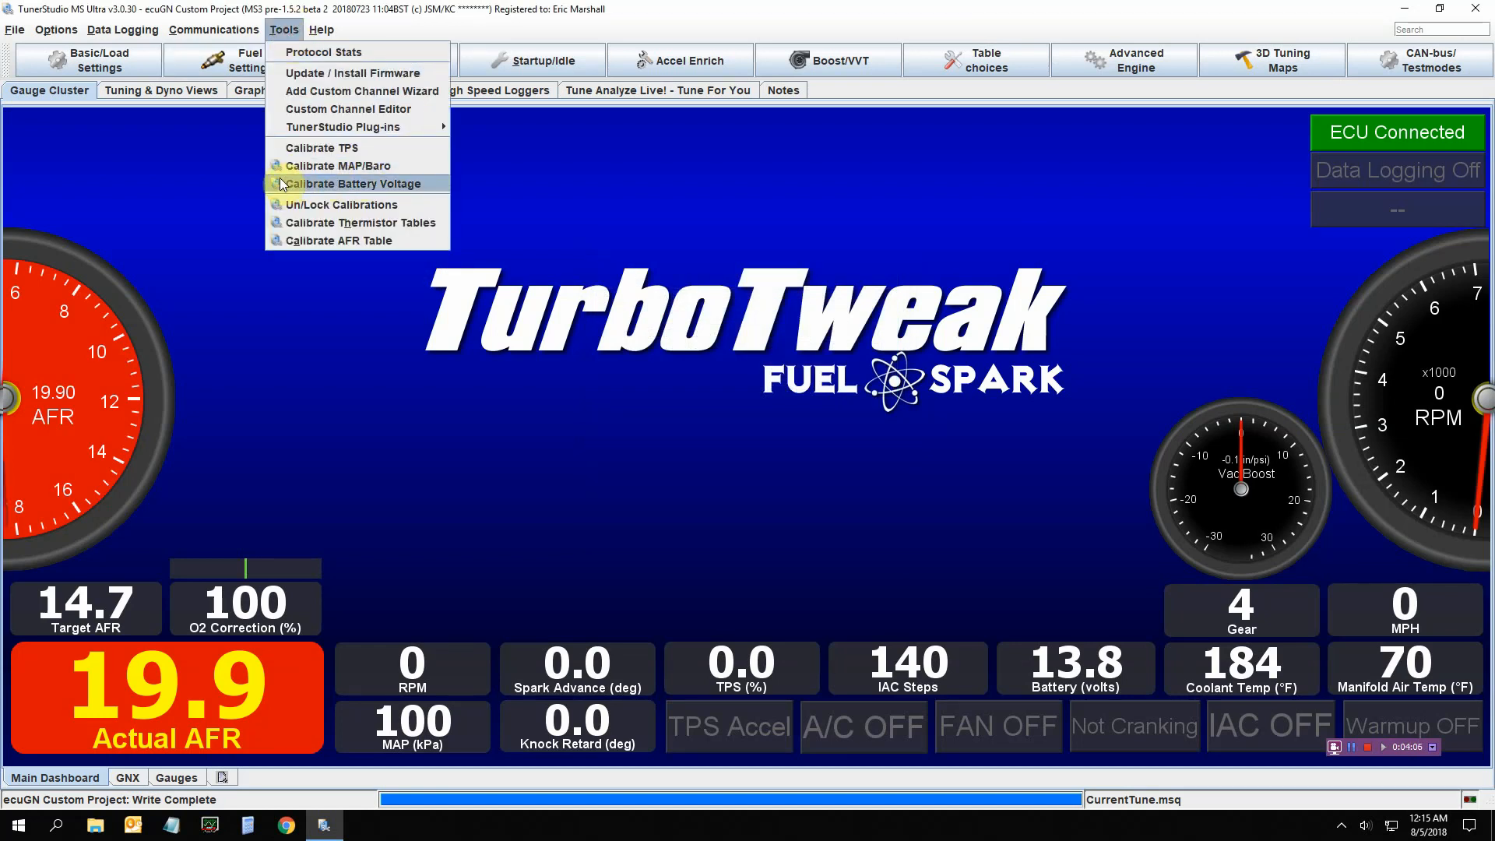
click(293, 226)
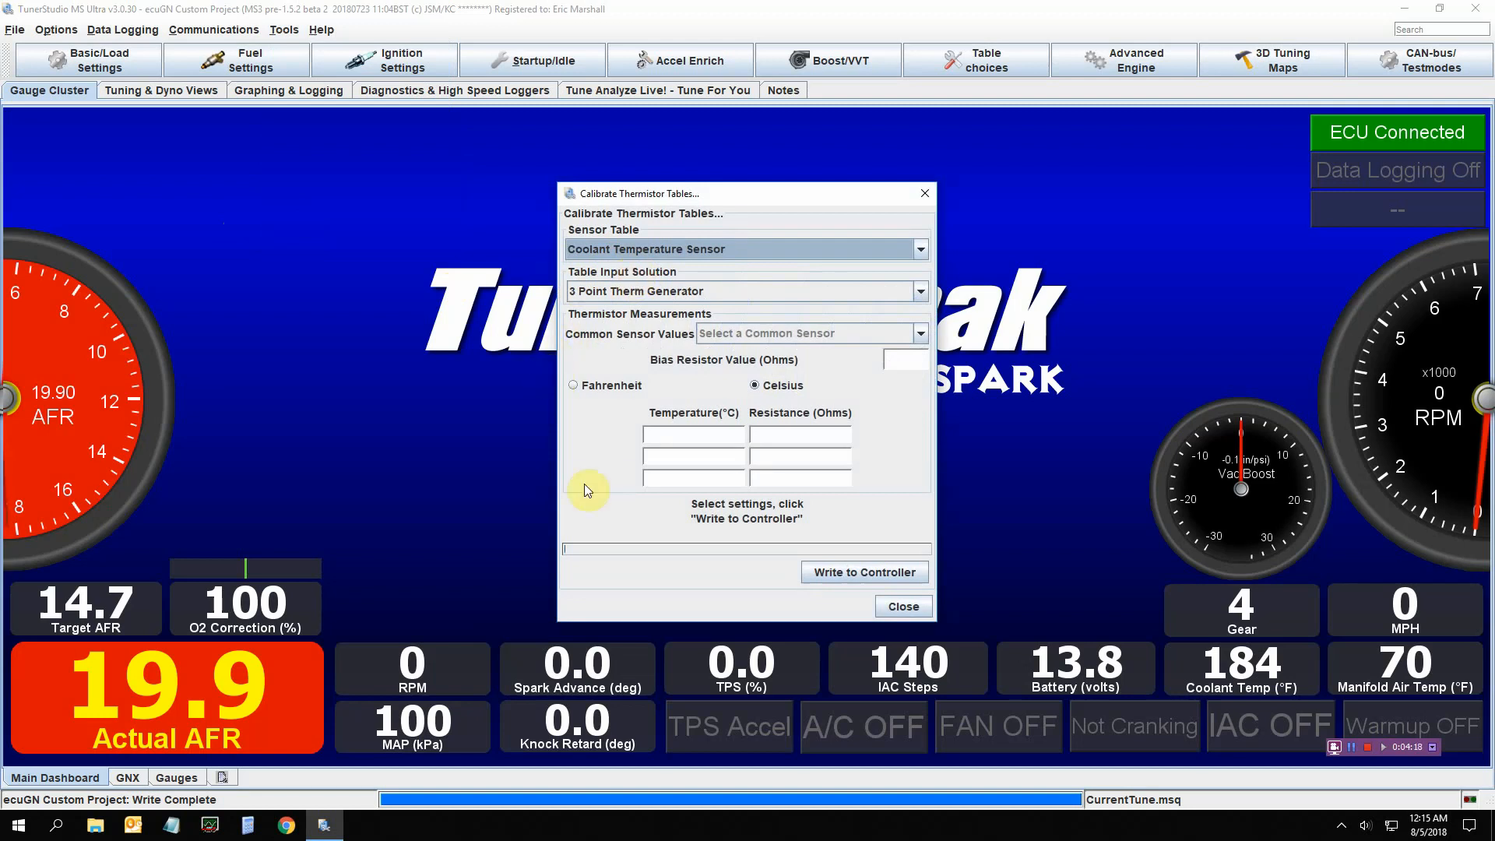
click(896, 607)
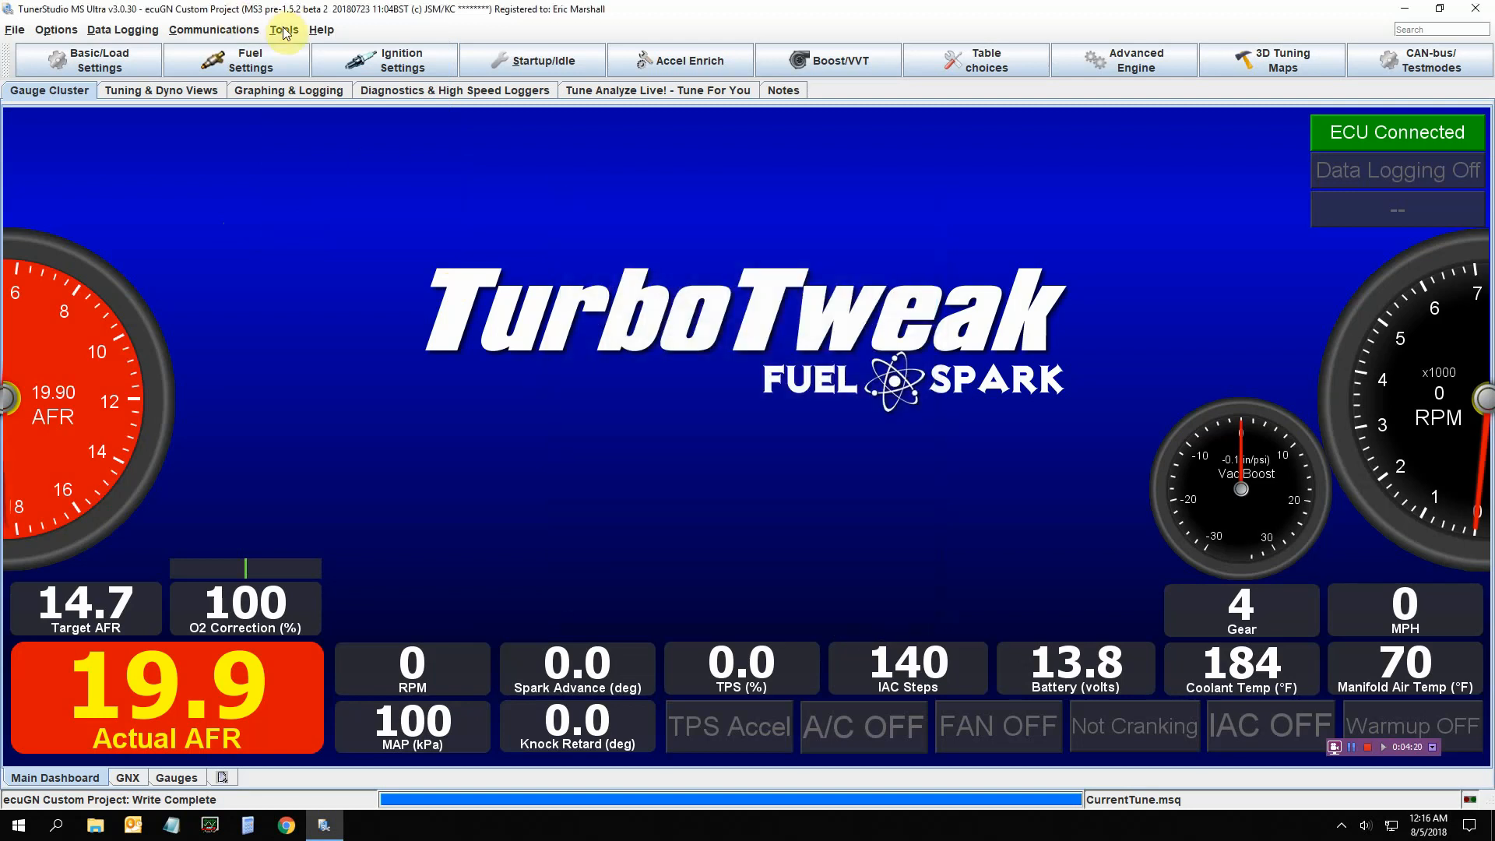
click(284, 31)
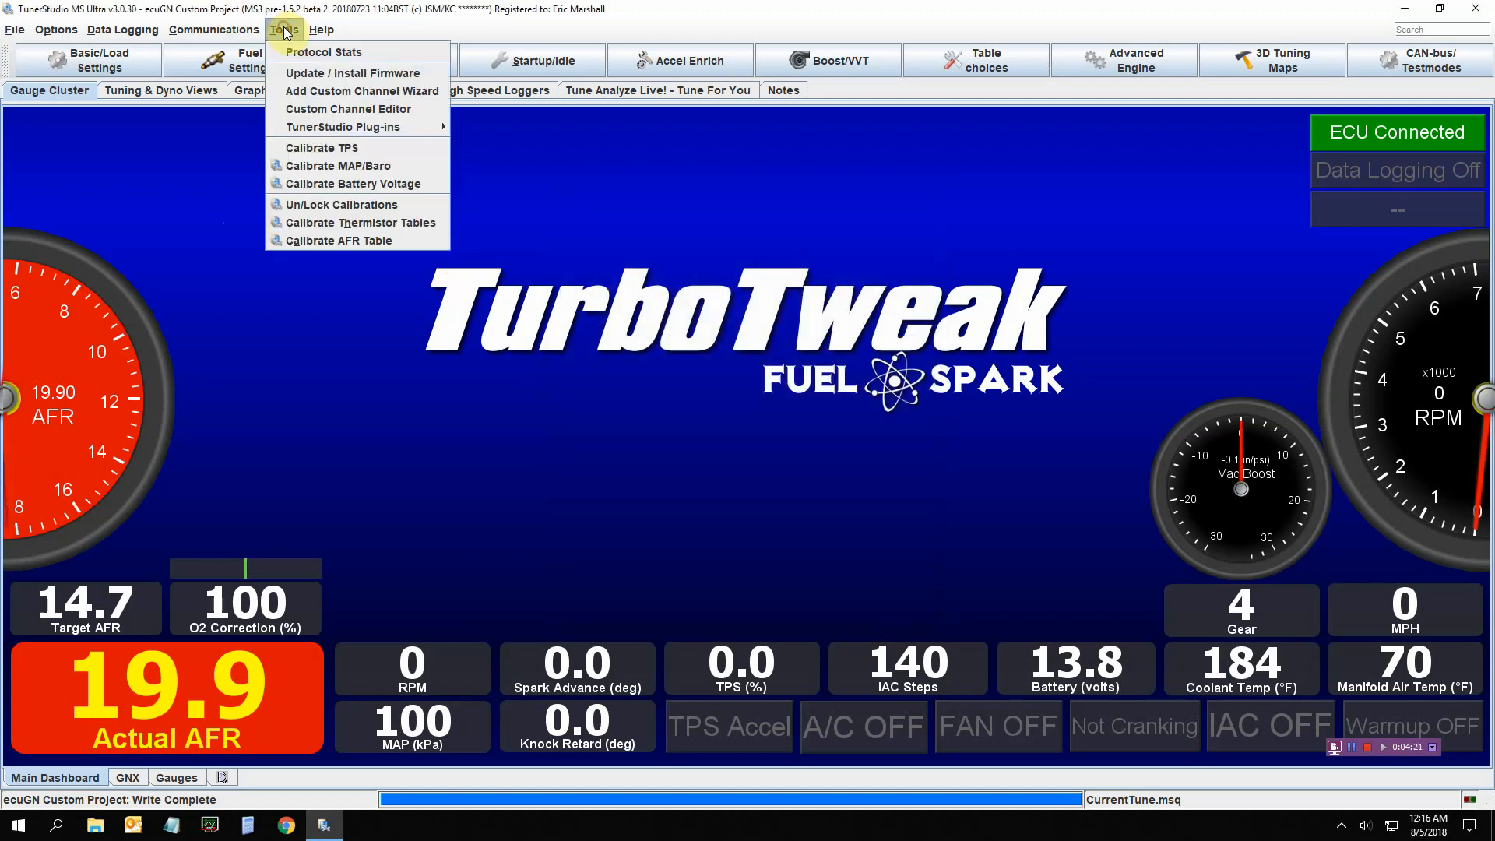
Open the AFR Table calibration and keep Innovate LC-1 / LC-2 Default as the EGO sensor
click(287, 240)
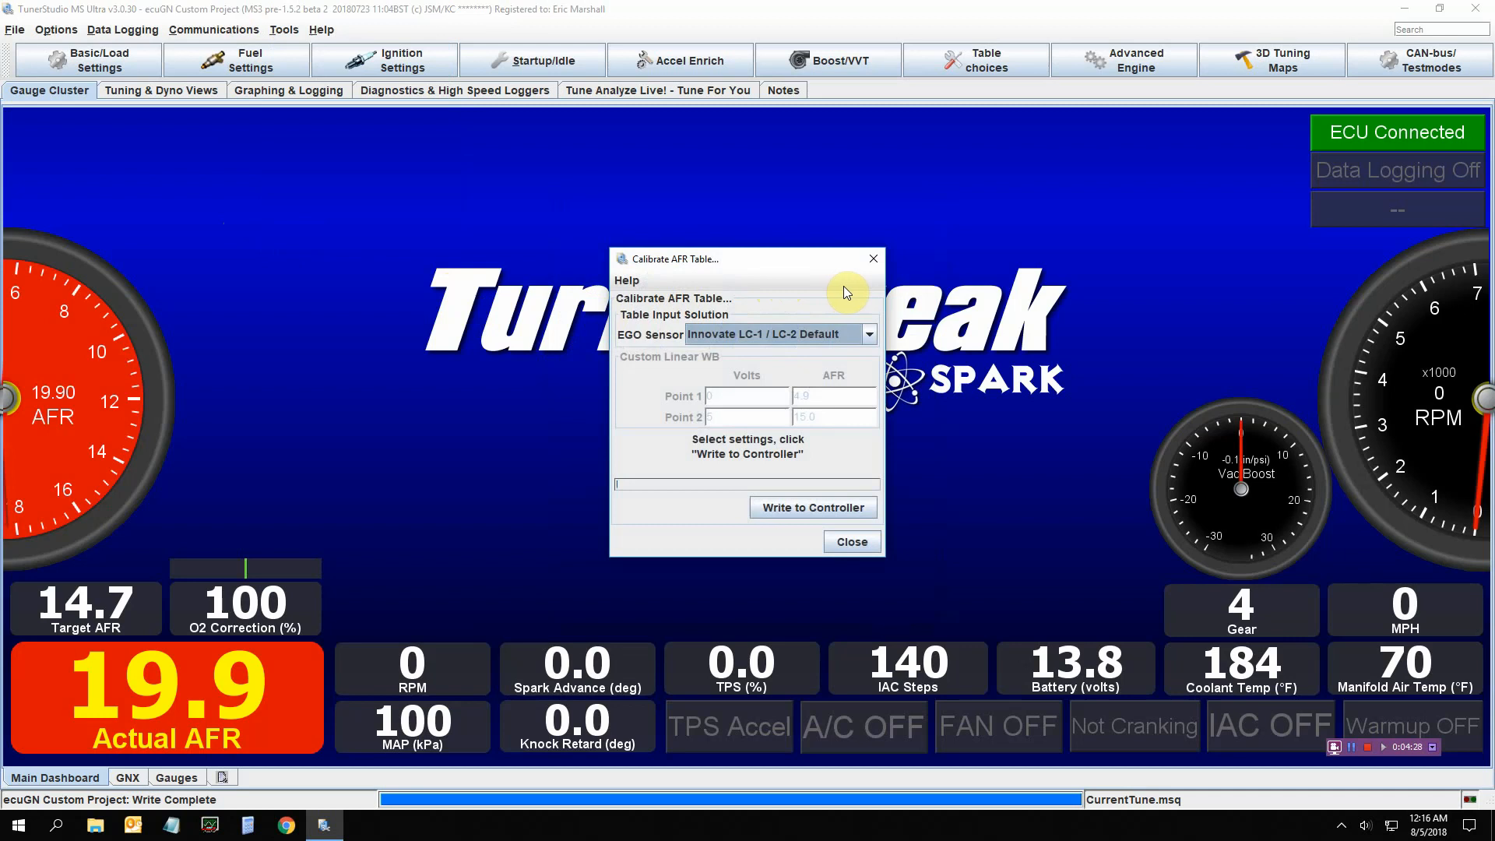
click(871, 335)
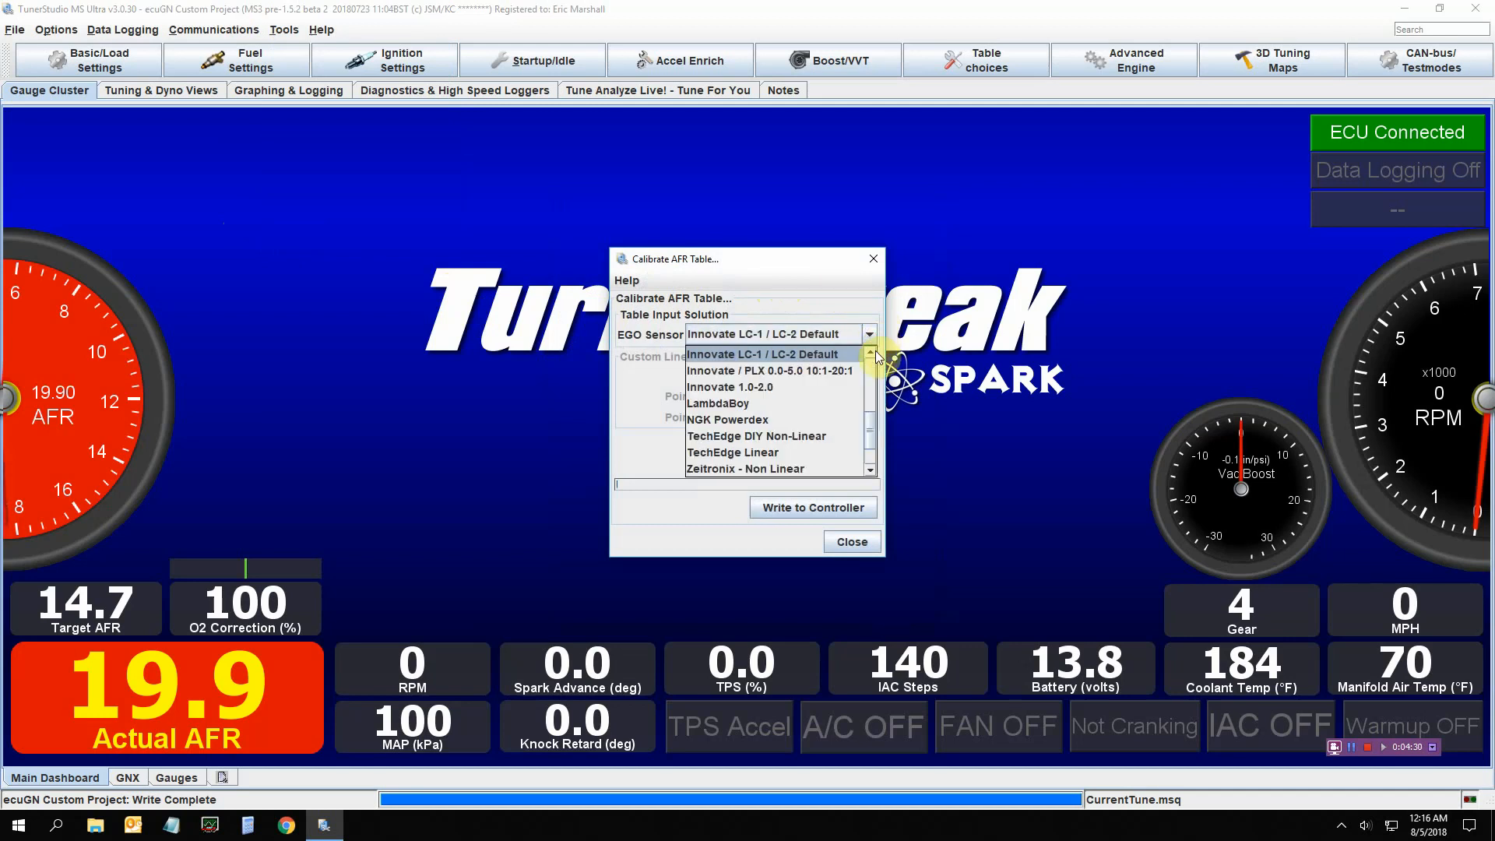
click(870, 353)
click(870, 354)
click(871, 353)
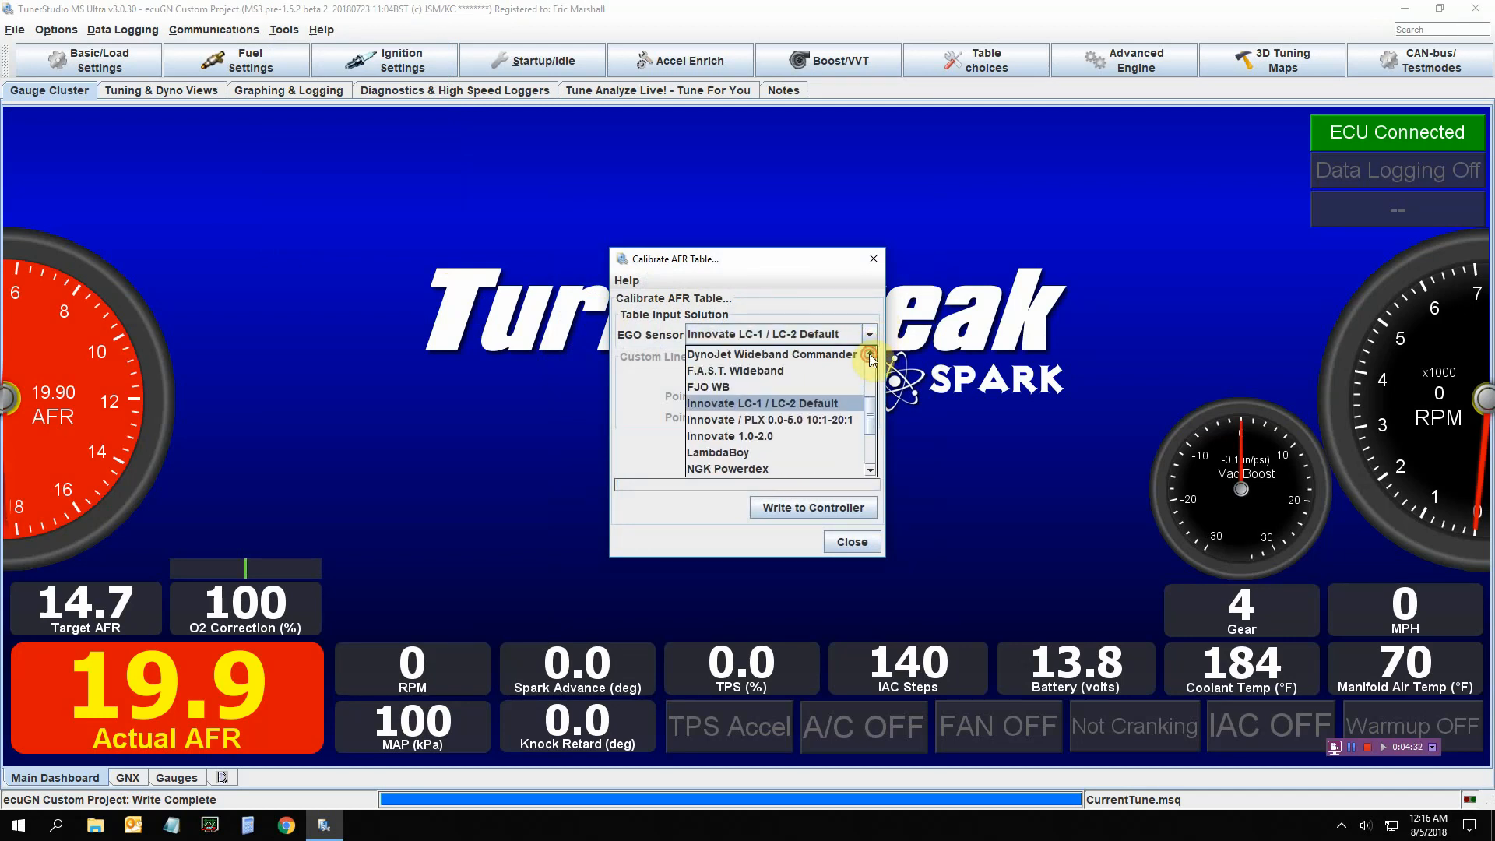
click(815, 403)
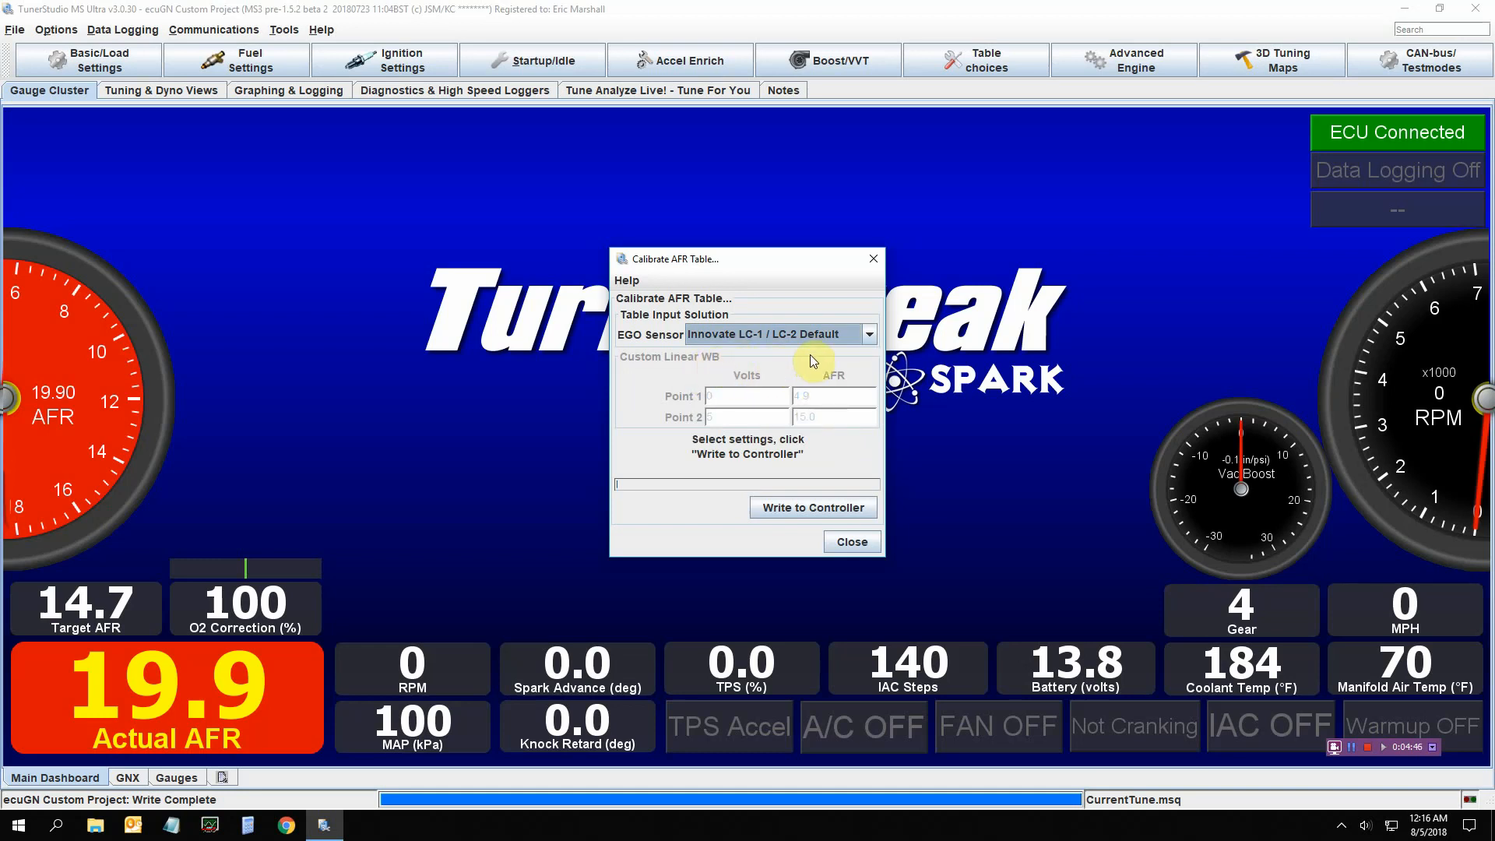
Try Custom Linear WB as the EGO sensor, then switch back to Innovate LC-1 / LC-2 Default
click(869, 335)
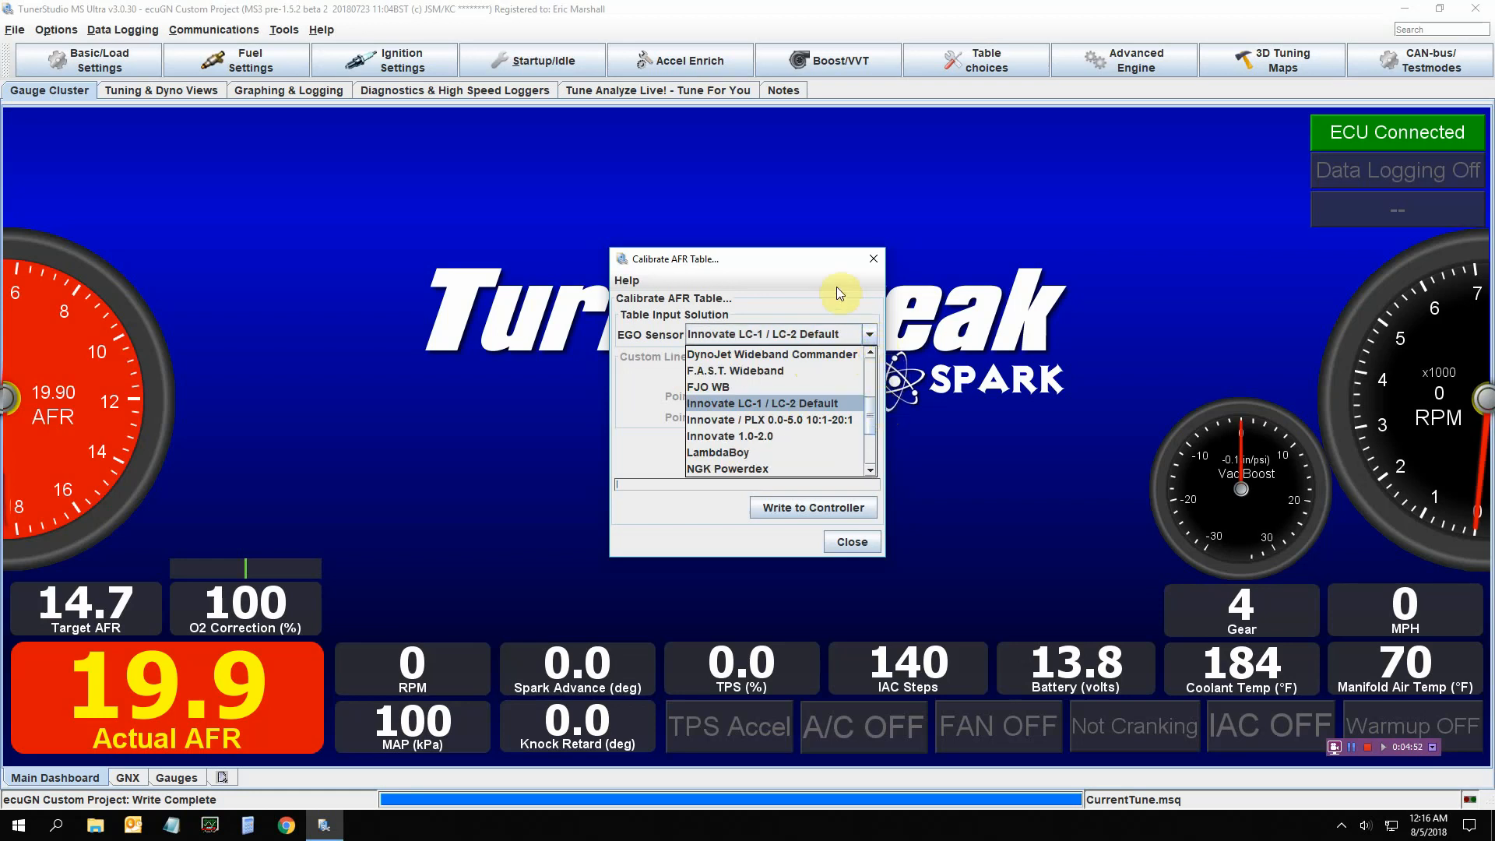
drag(869, 408, 876, 447)
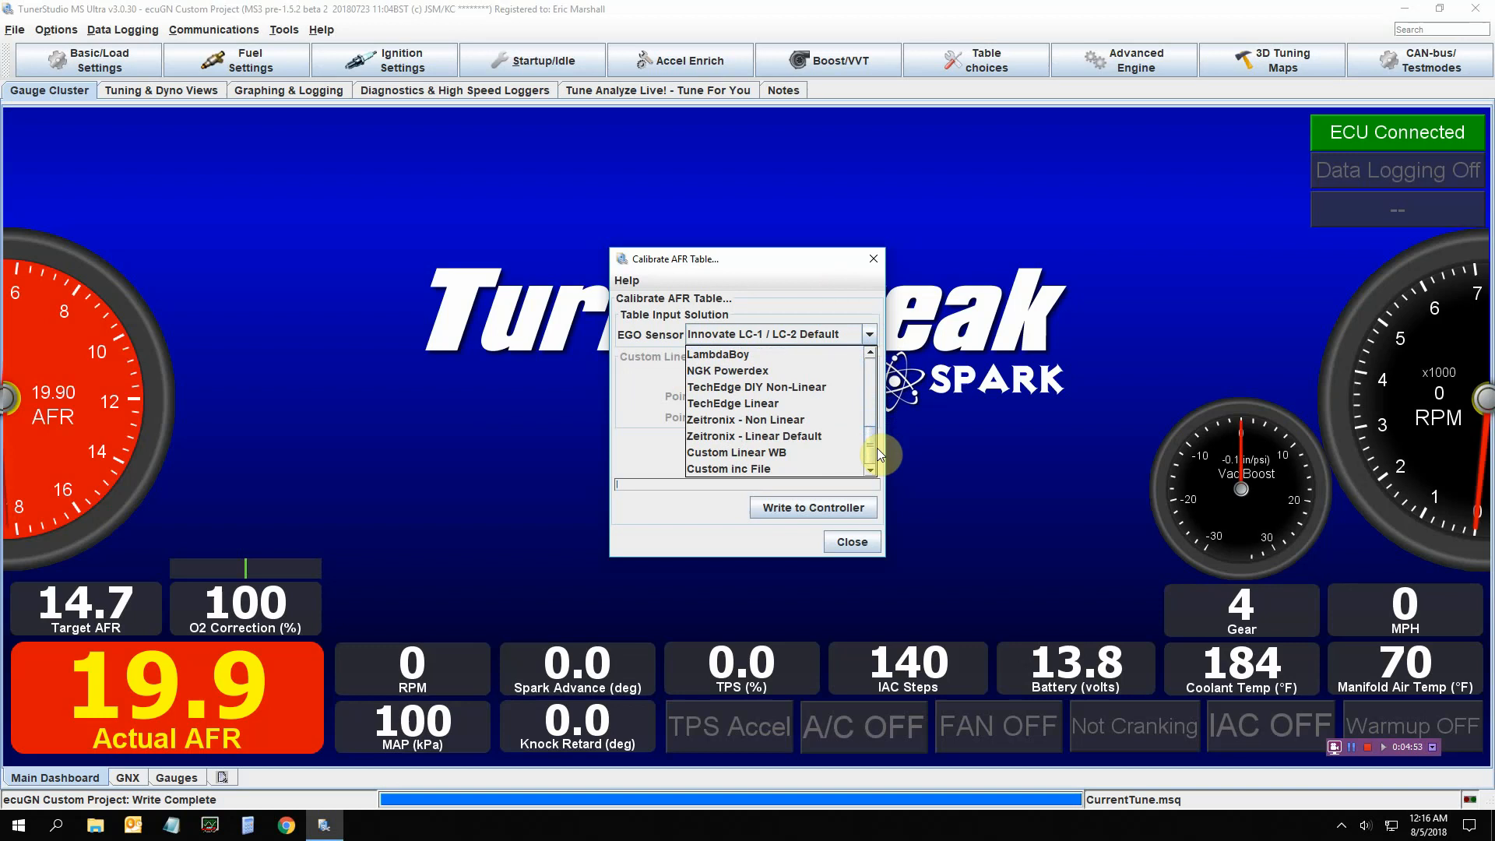
click(810, 455)
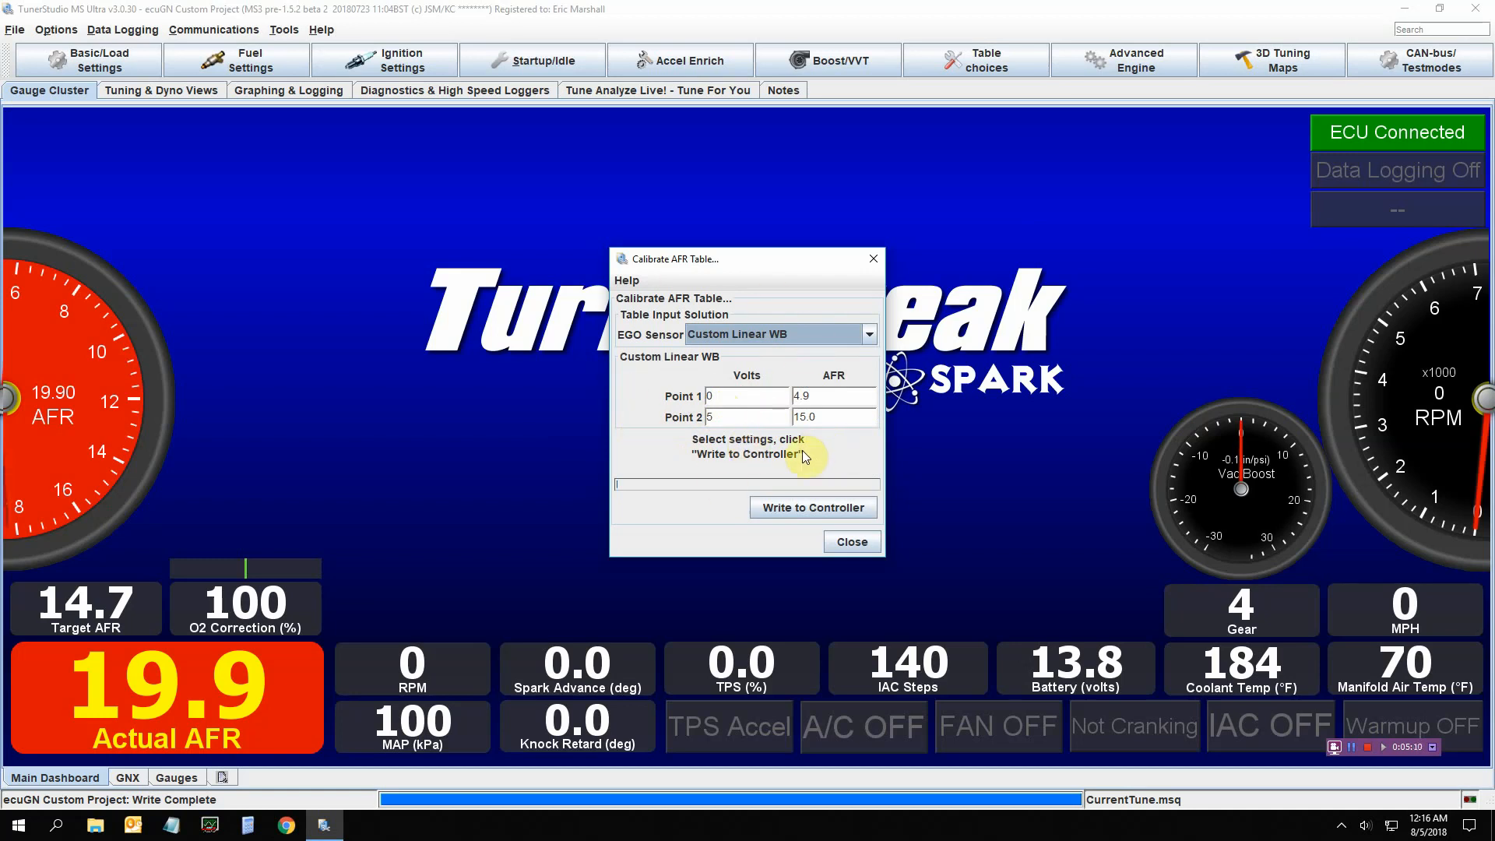
click(870, 335)
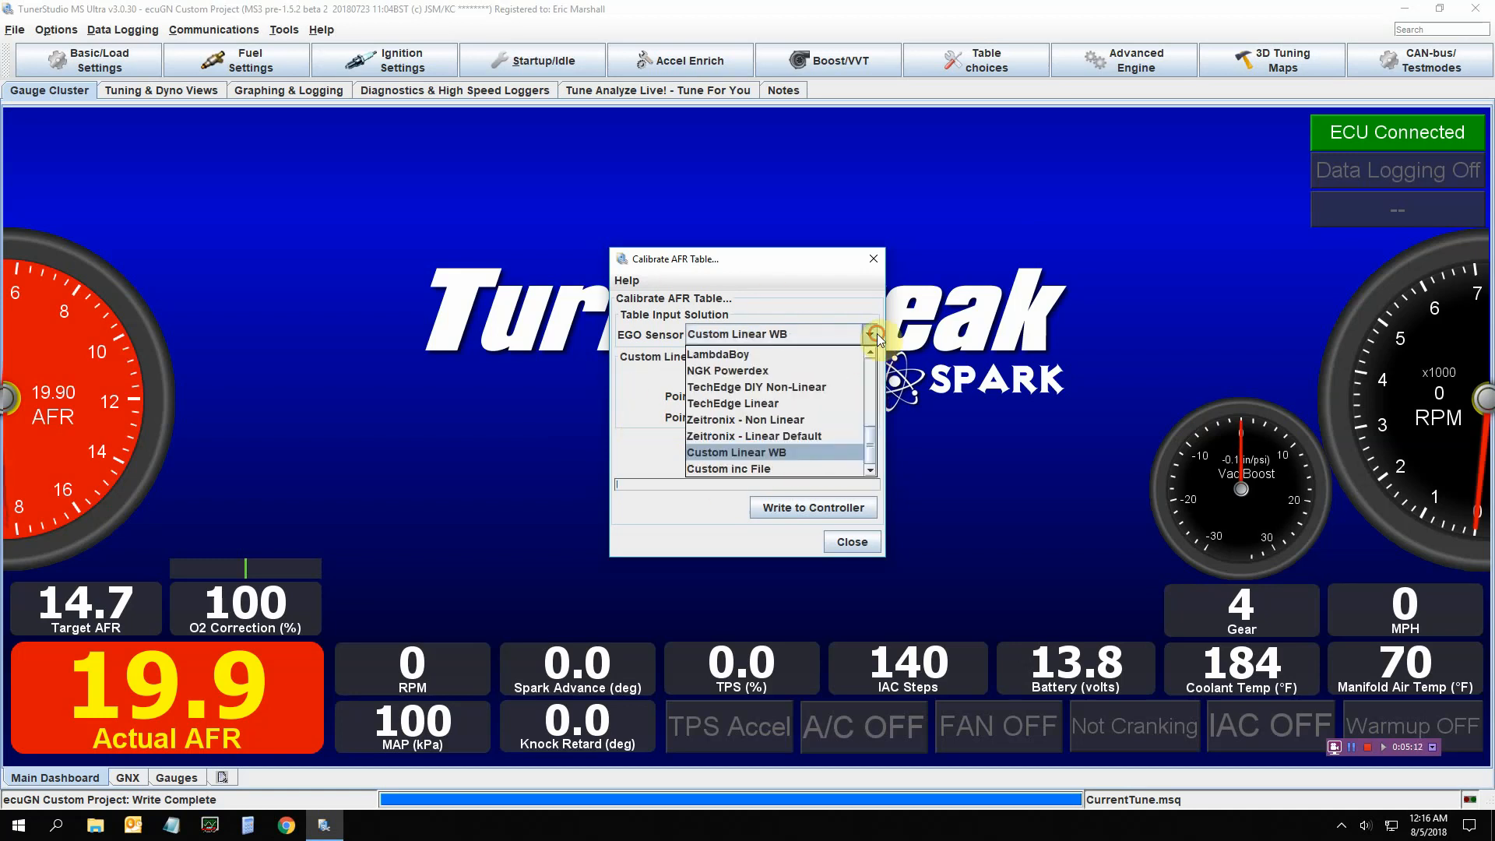
click(870, 335)
click(871, 334)
drag(866, 441, 870, 407)
click(839, 407)
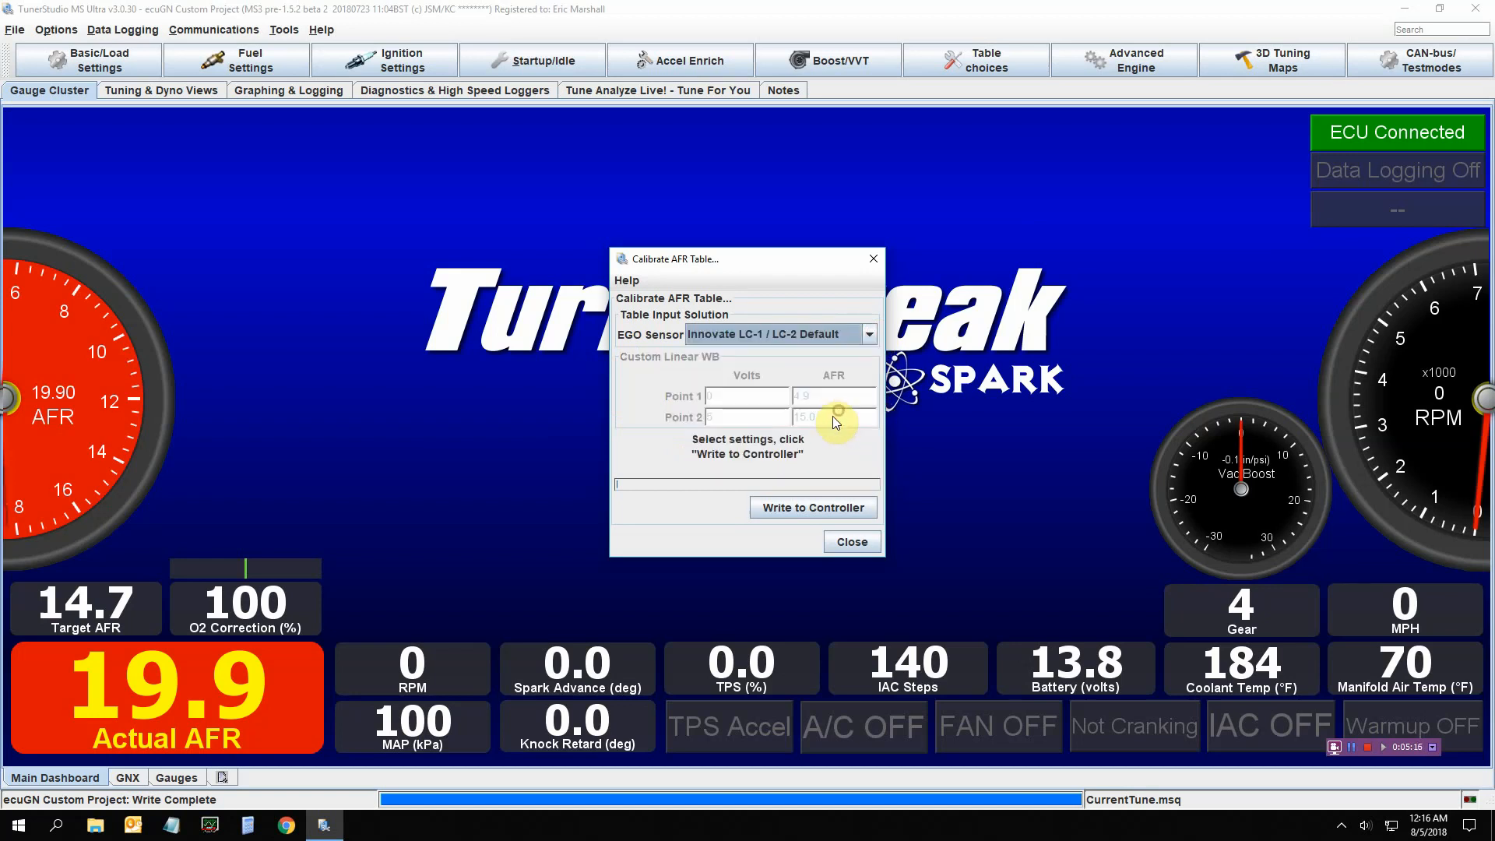
Close the AFR calibration and dismiss the open menus to return to the dashboard
click(849, 544)
click(285, 32)
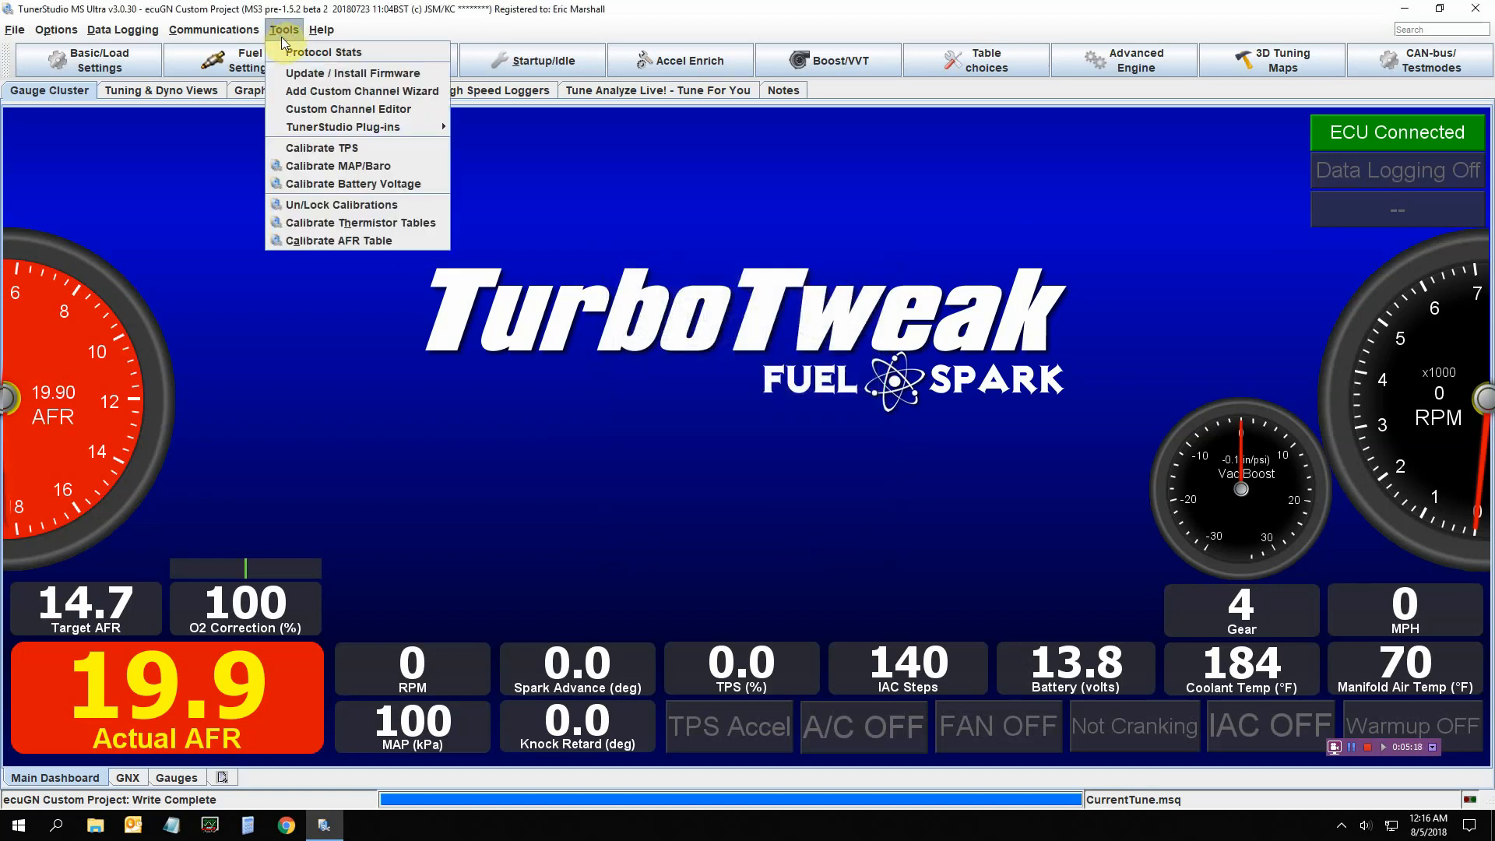
mouse_move(319, 27)
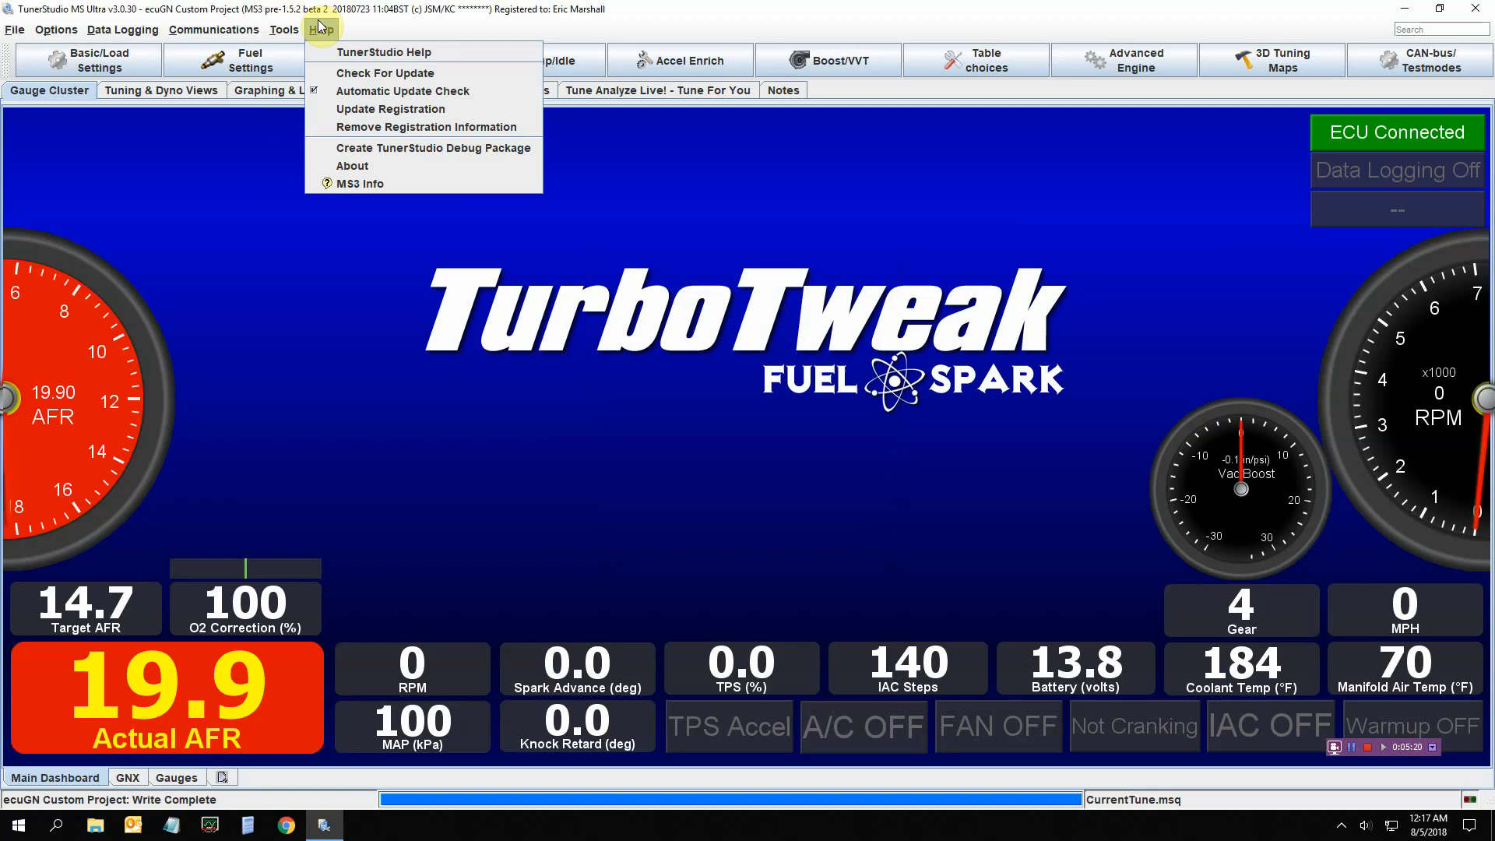
click(974, 515)
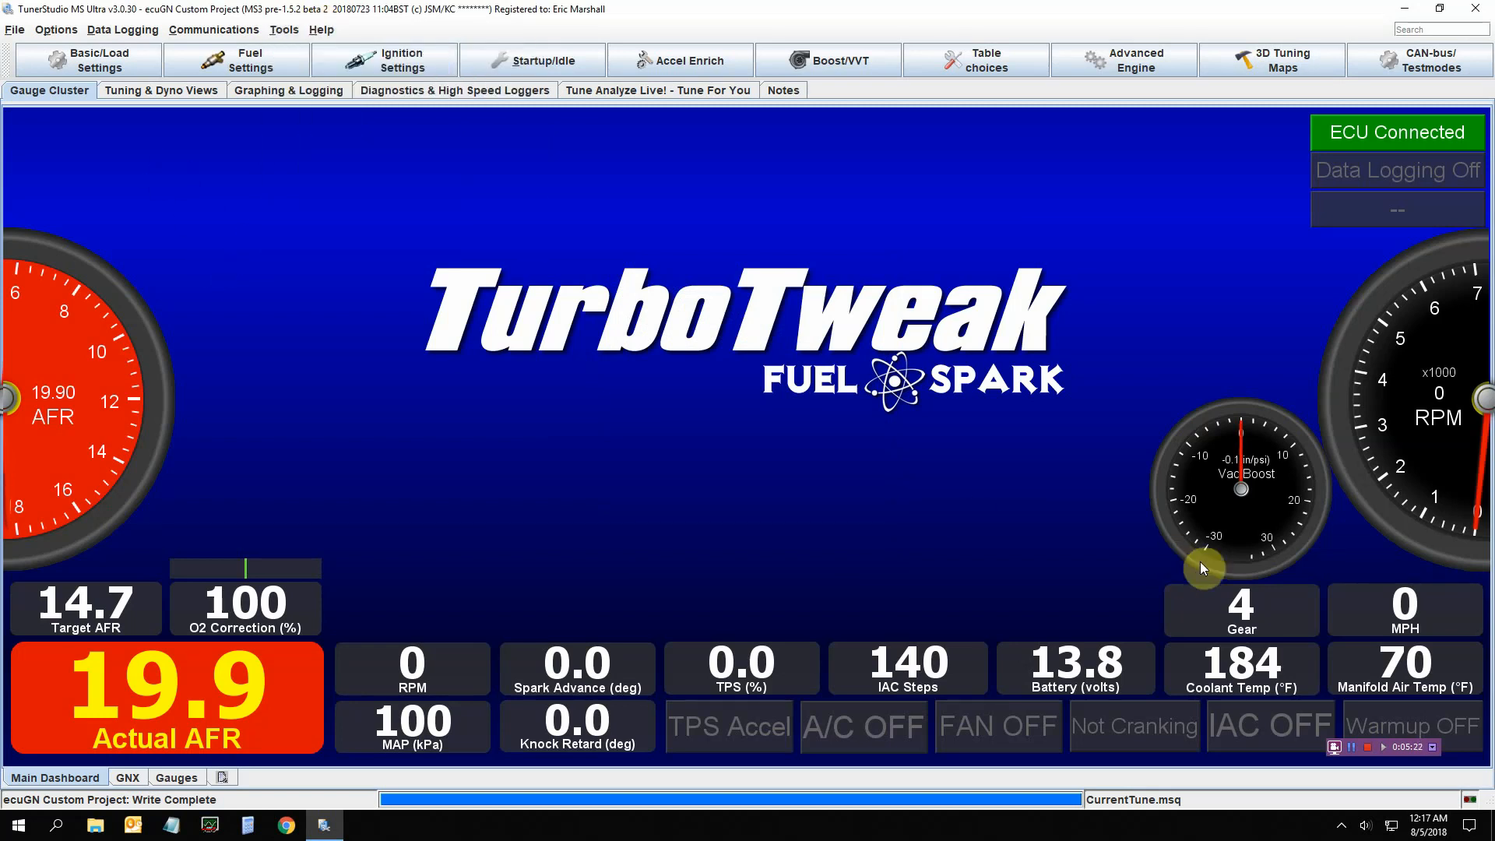